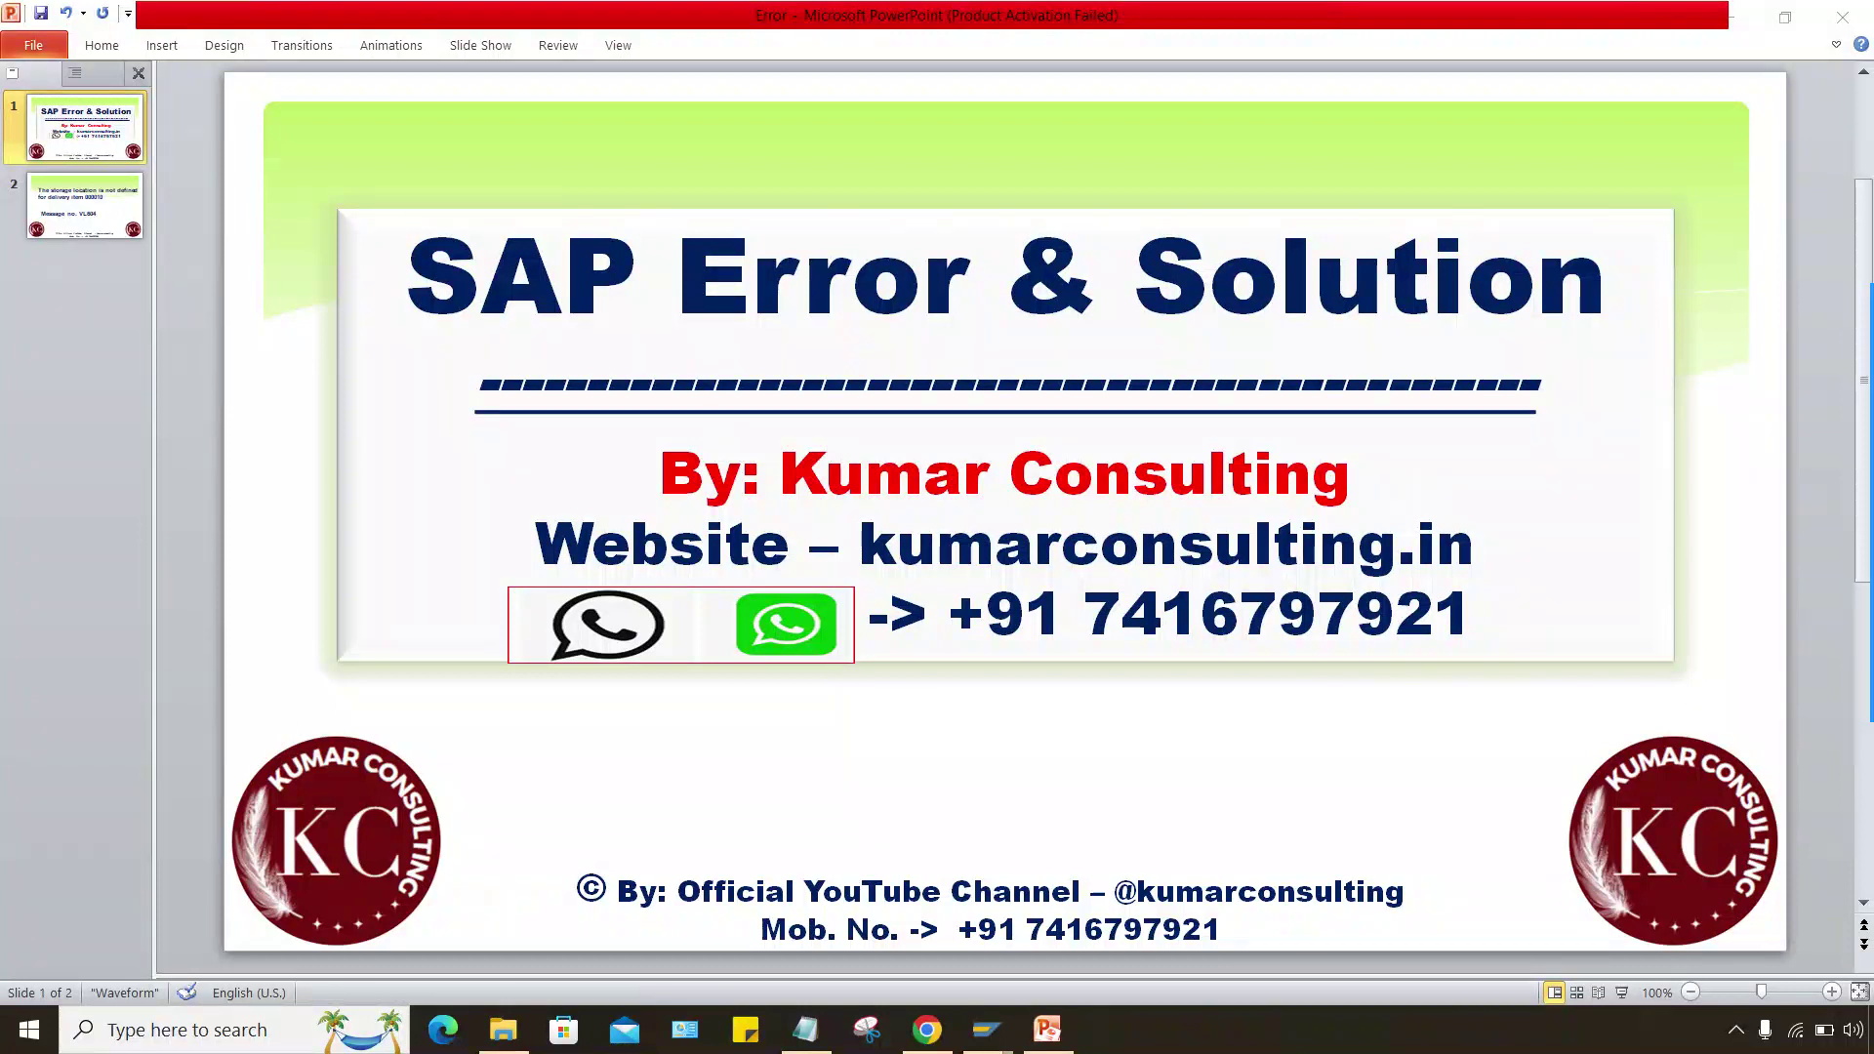
# Show slide 2 with the VL604 error: storage location not defined for delivery item 000010
pyautogui.click(74, 216)
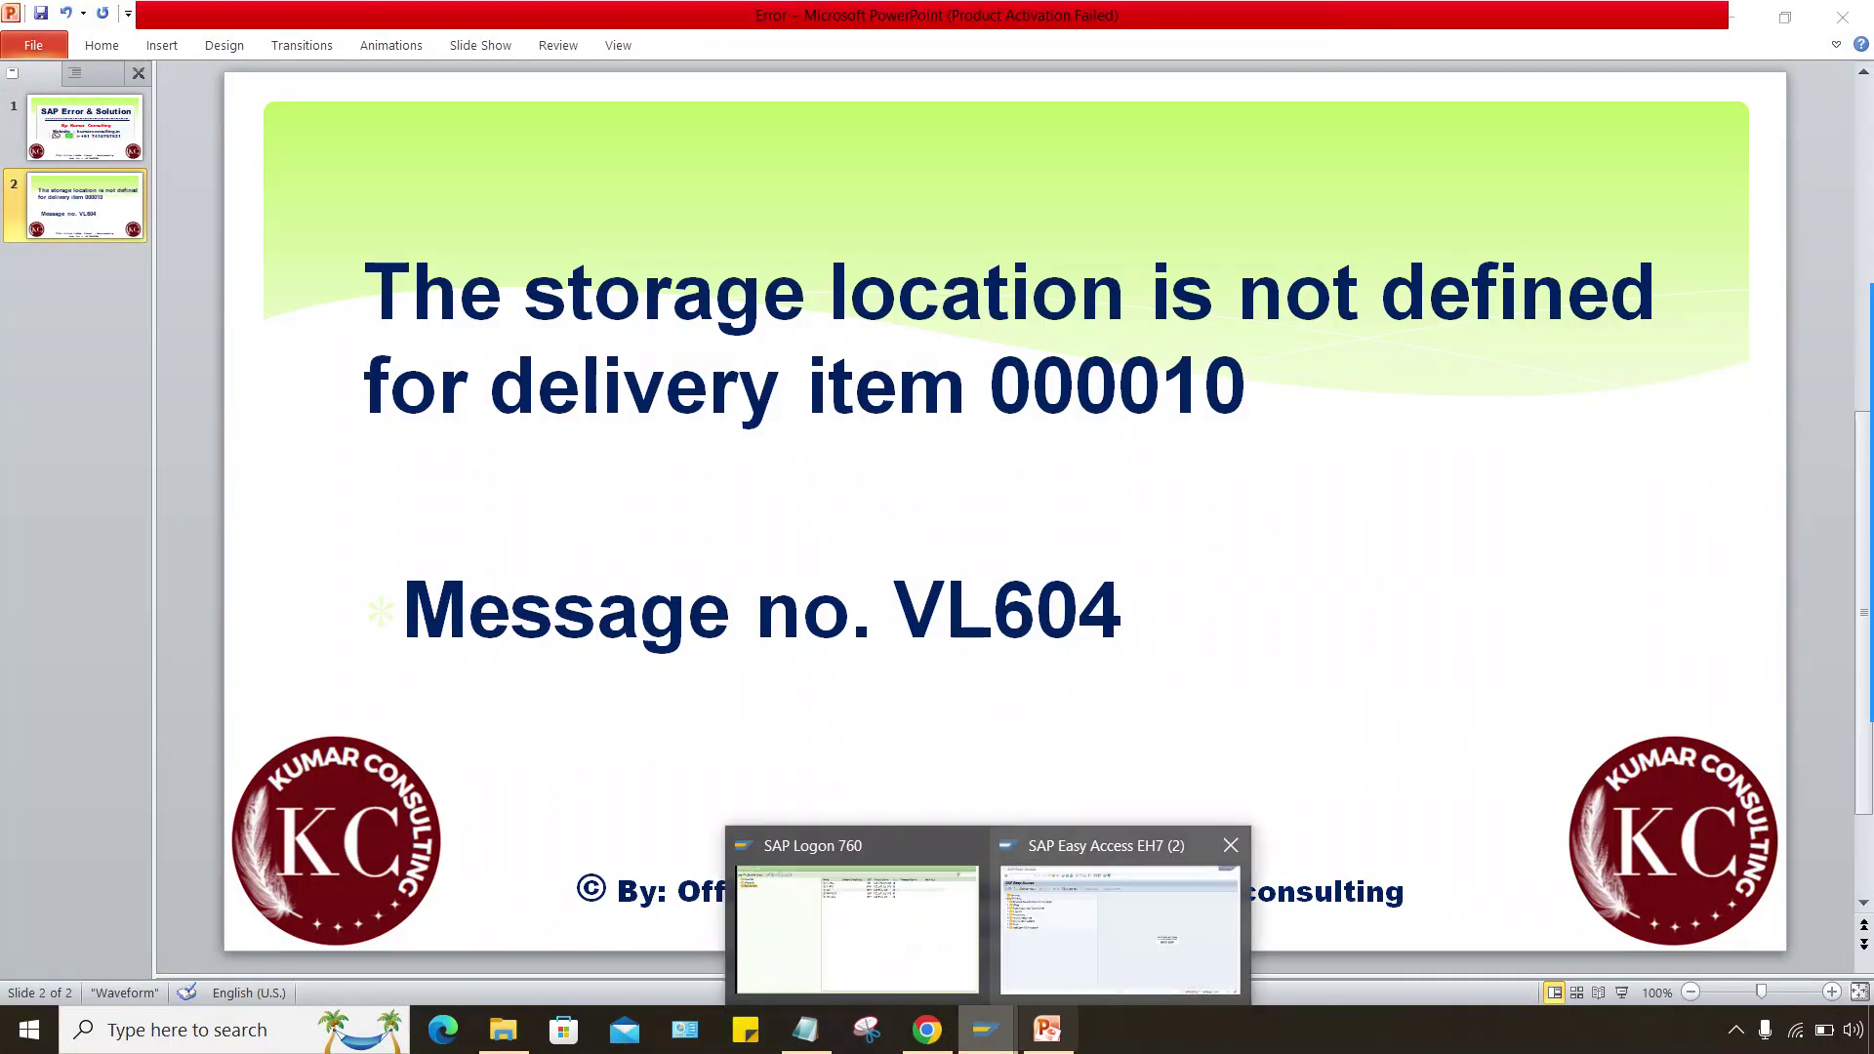
# Run VL01N and load the delivery overview for order 107 at shipping point AA77
pyautogui.click(1120, 927)
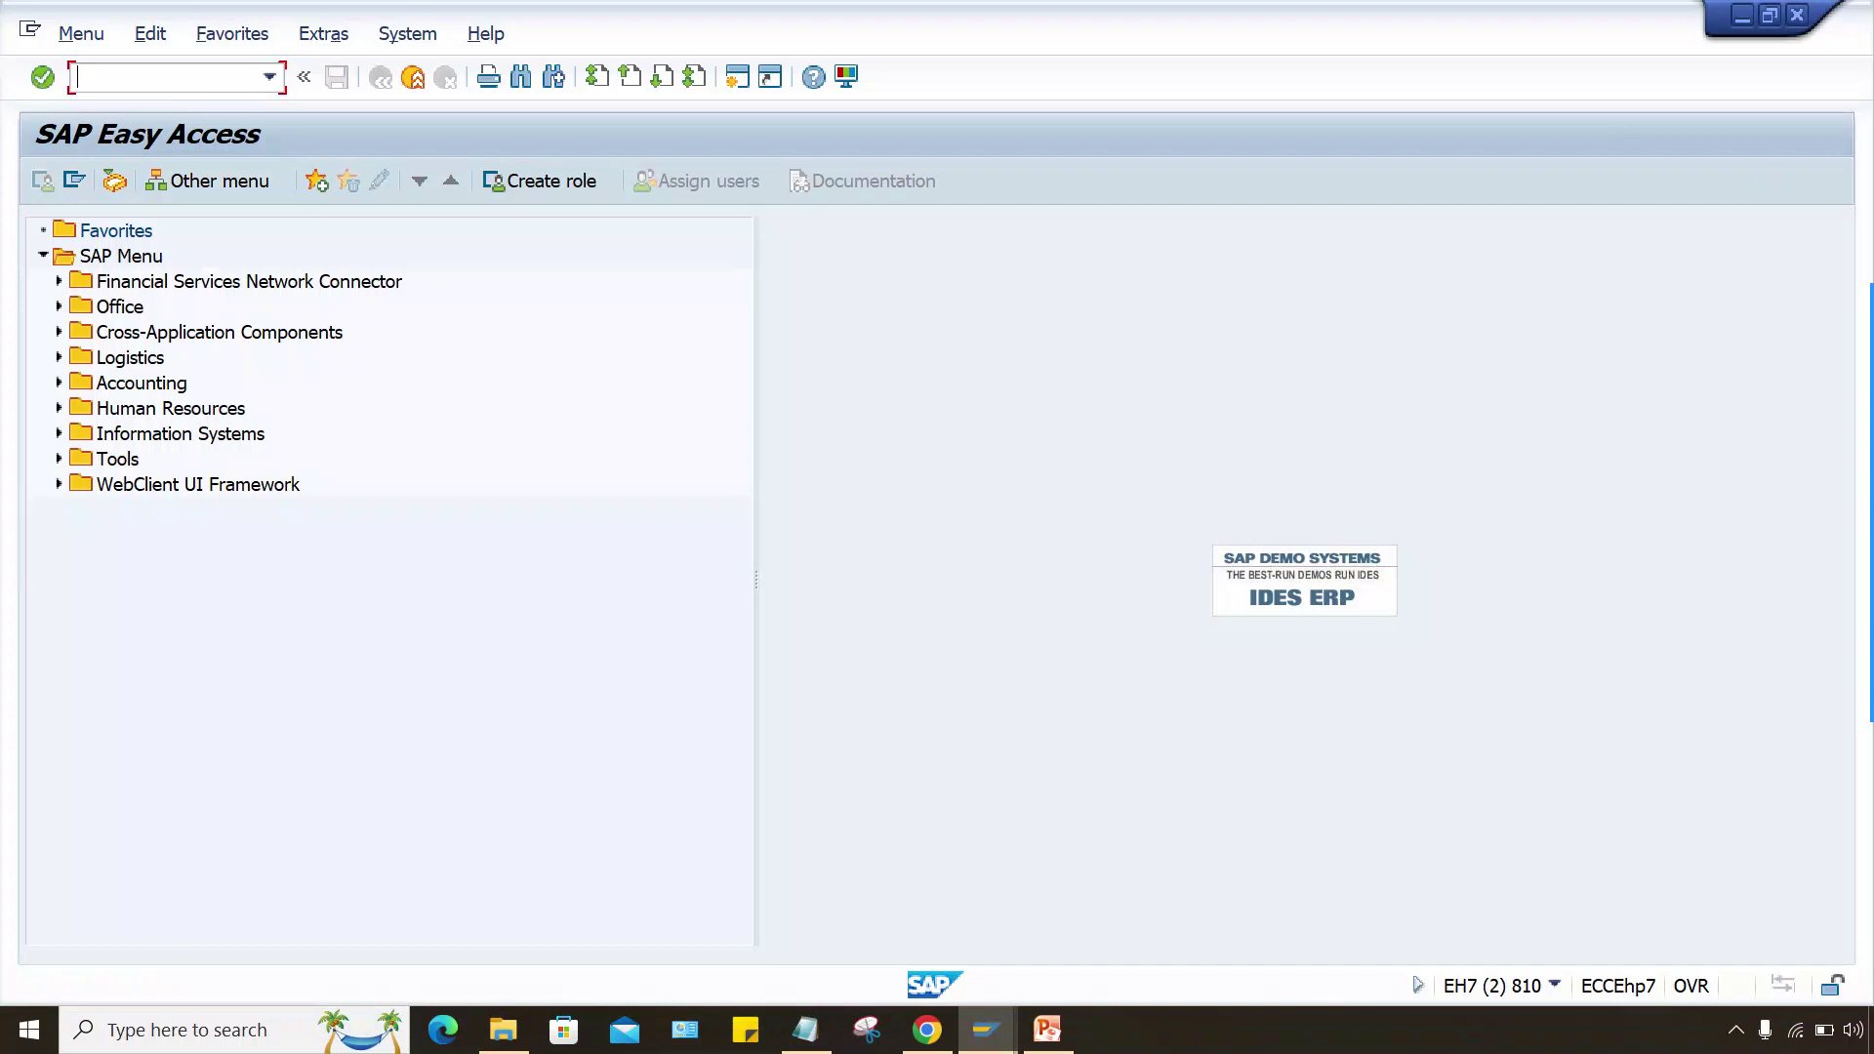
pyautogui.write('VL01N')
pyautogui.press('Return')
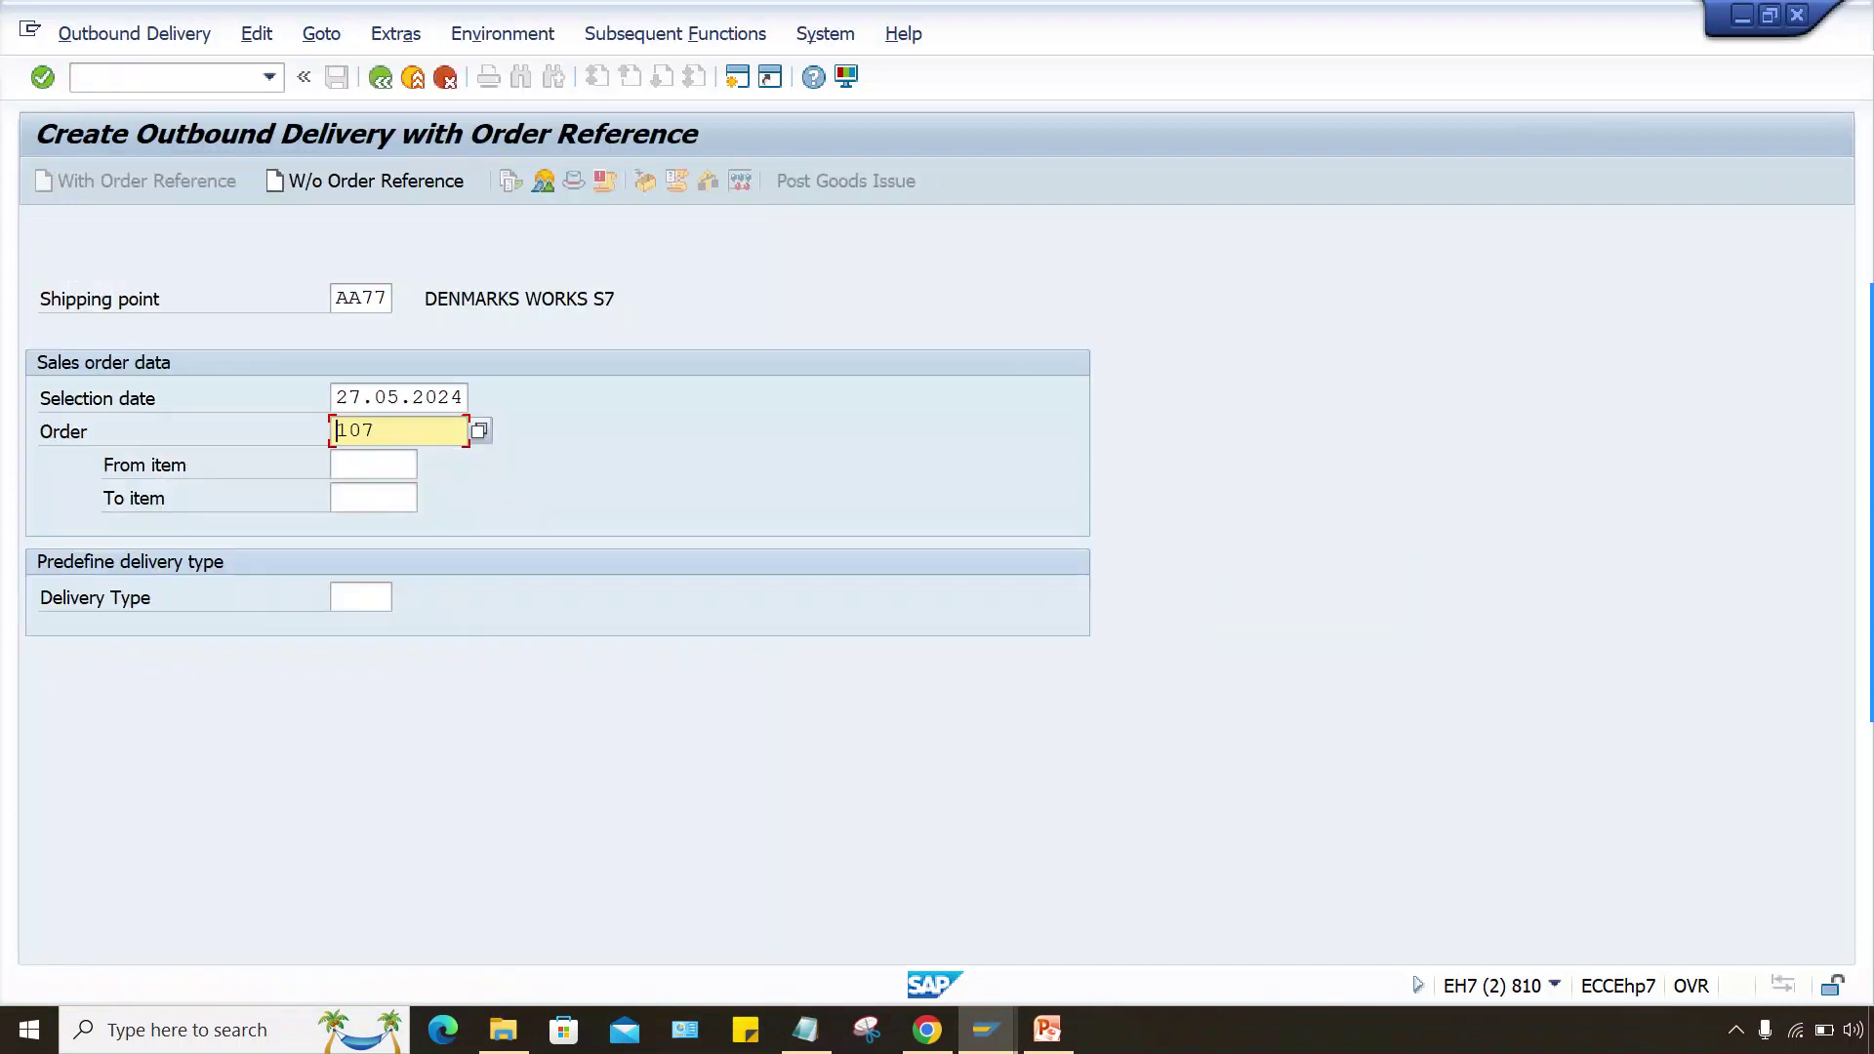
pyautogui.hotkey('ctrl', 'a')
pyautogui.press('Return')
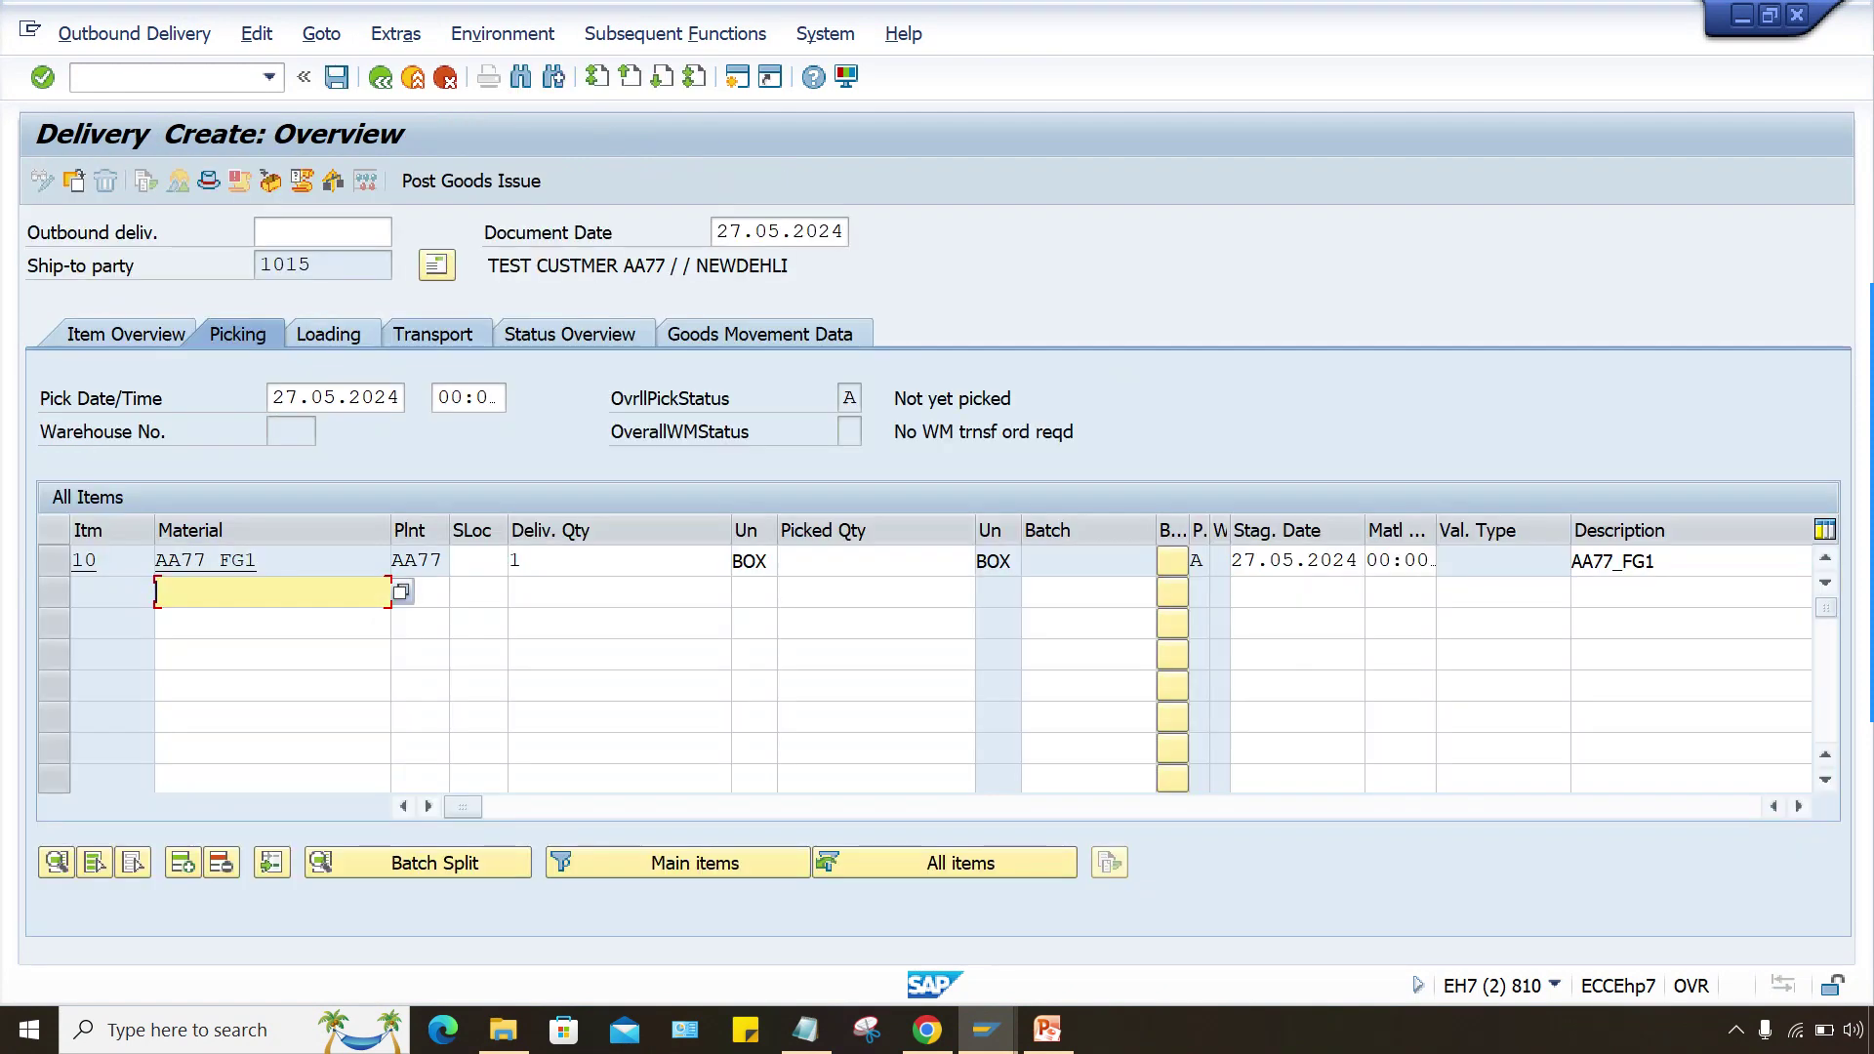
# Enter picked quantity 1 for item 10, try posting goods issue, then leave the error log
pyautogui.click(848, 562)
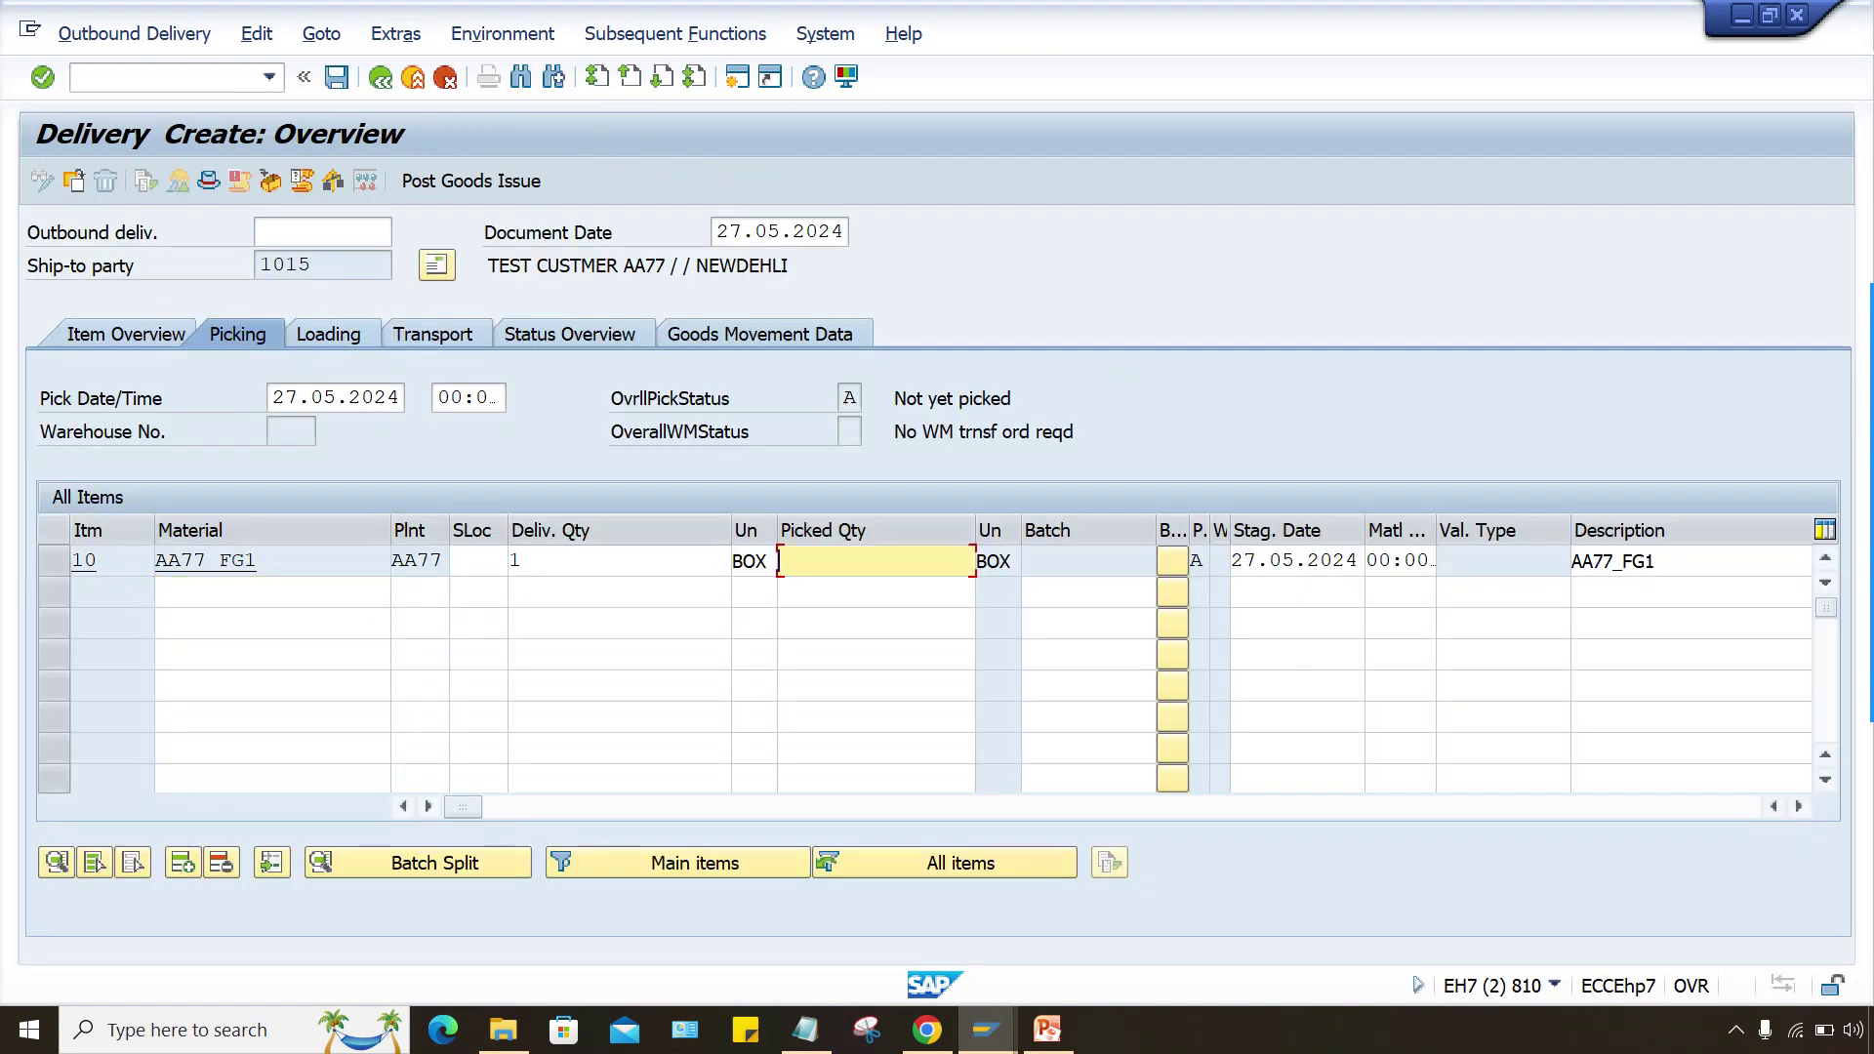
pyautogui.write('1')
pyautogui.press('Return')
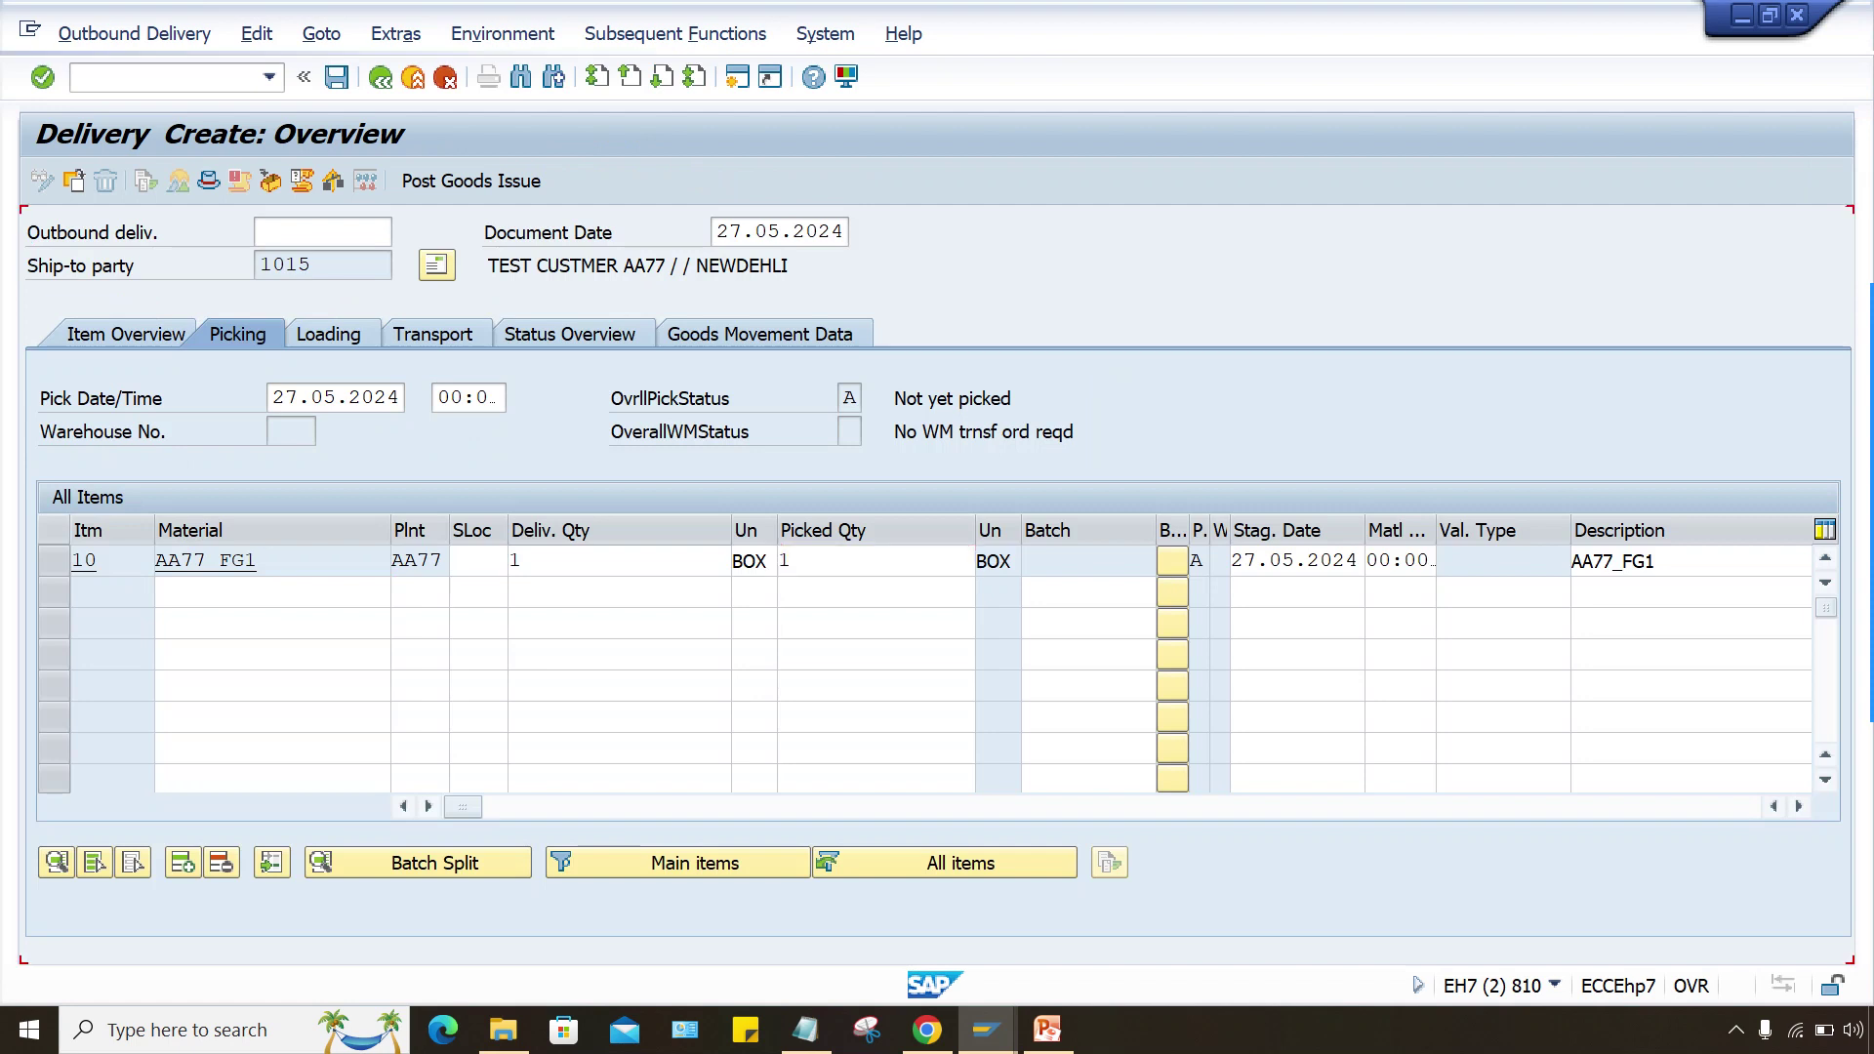
pyautogui.hotkey('shift', 'F8')
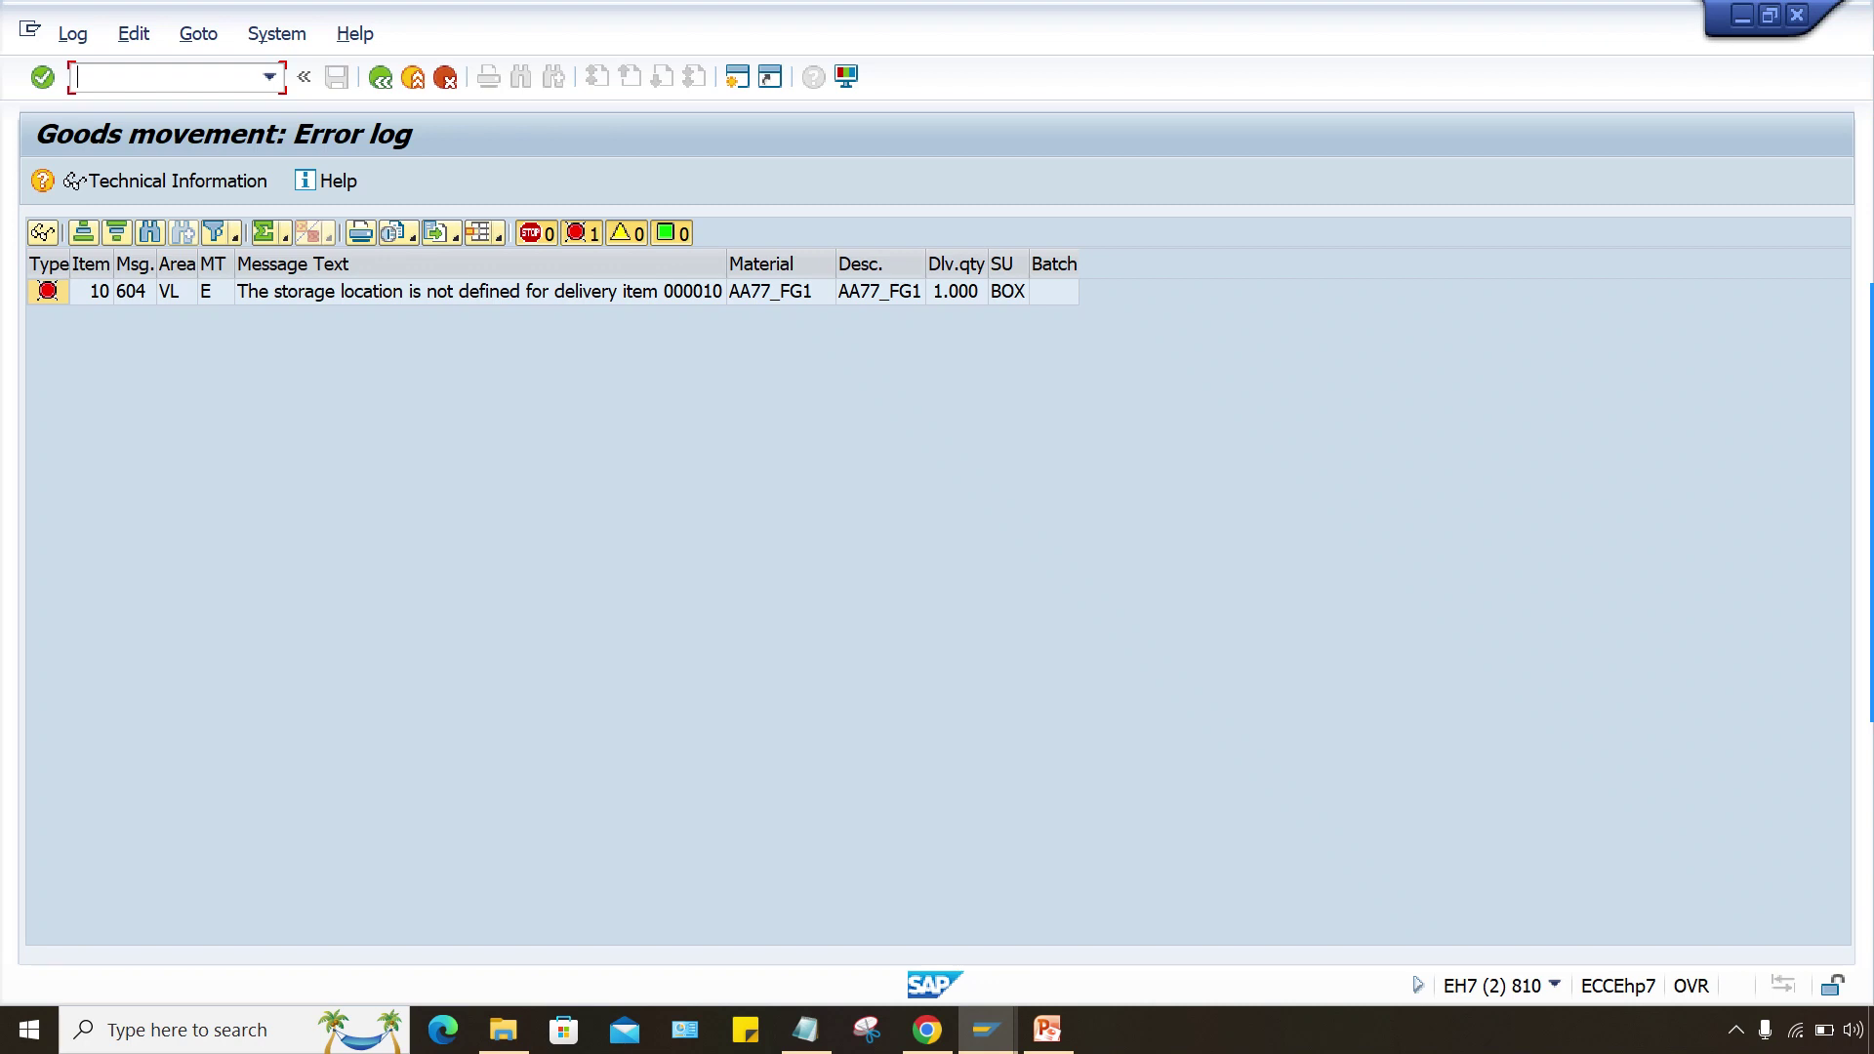
pyautogui.press('F3')
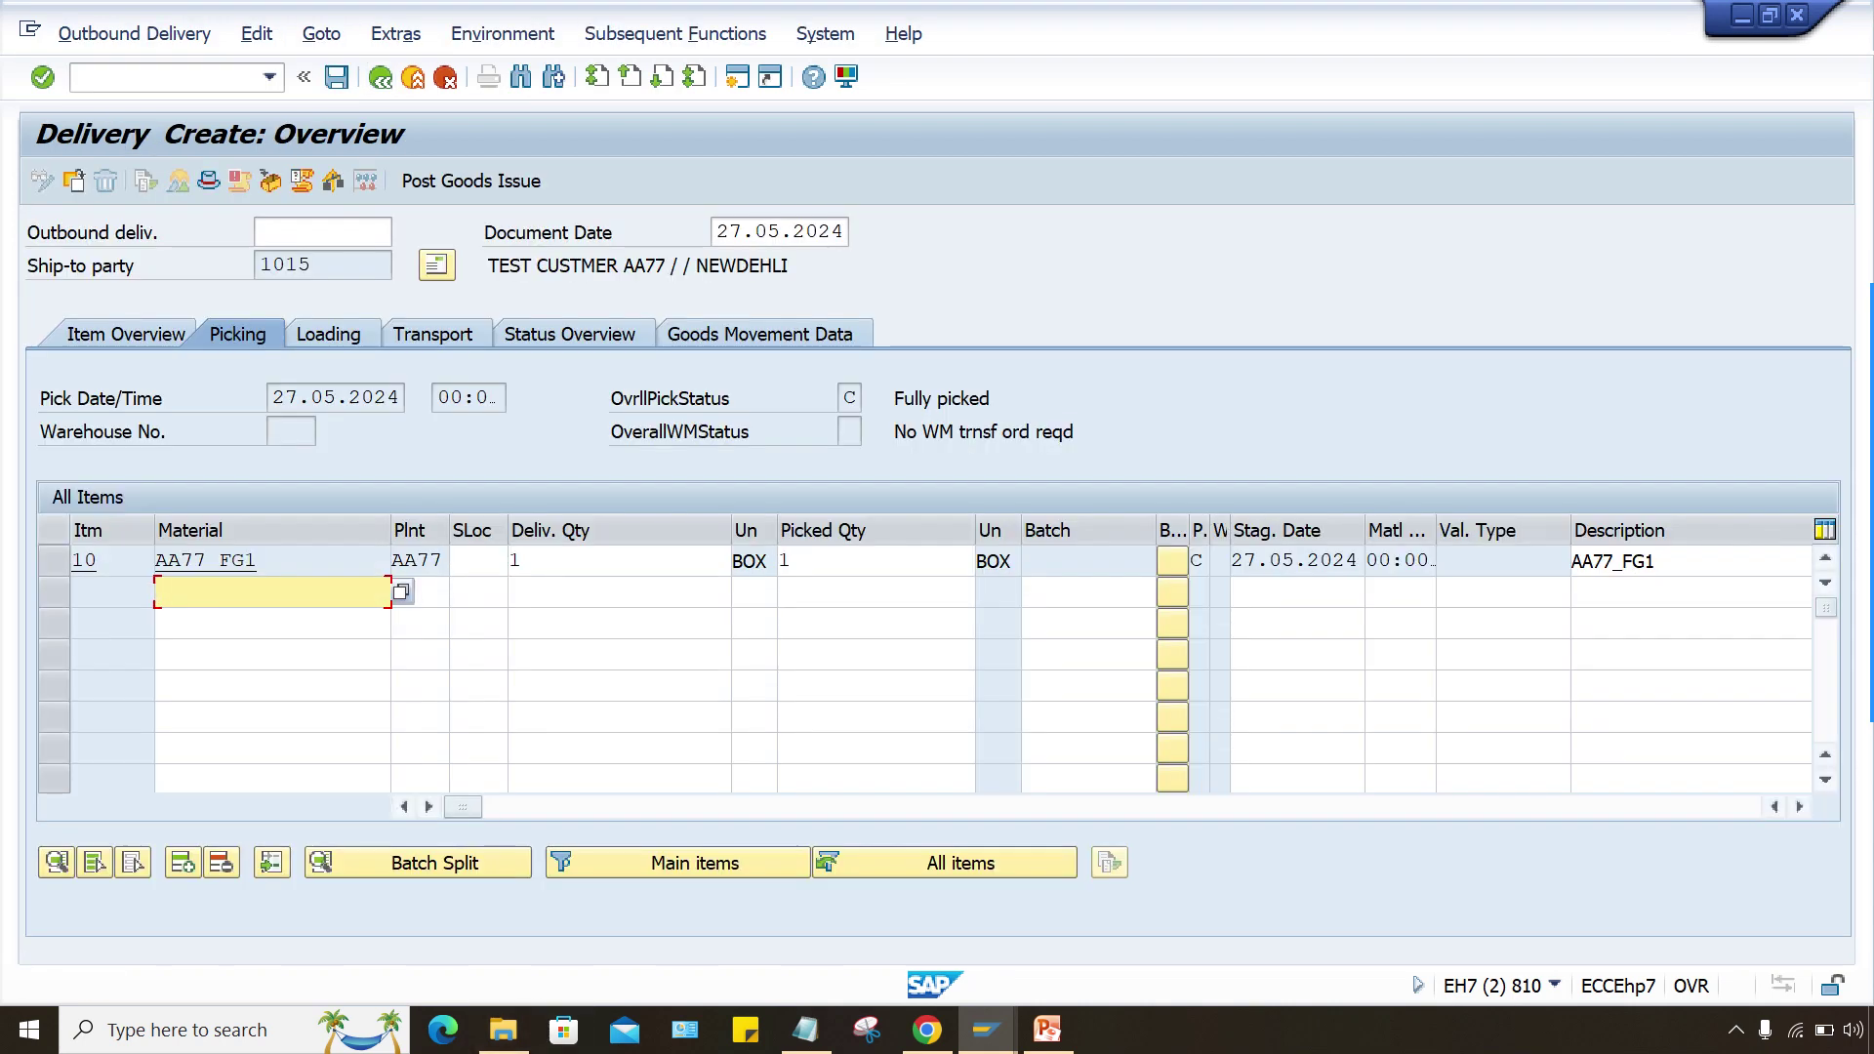
# Set storage location AA77 for item 10 and save the delivery
pyautogui.click(478, 561)
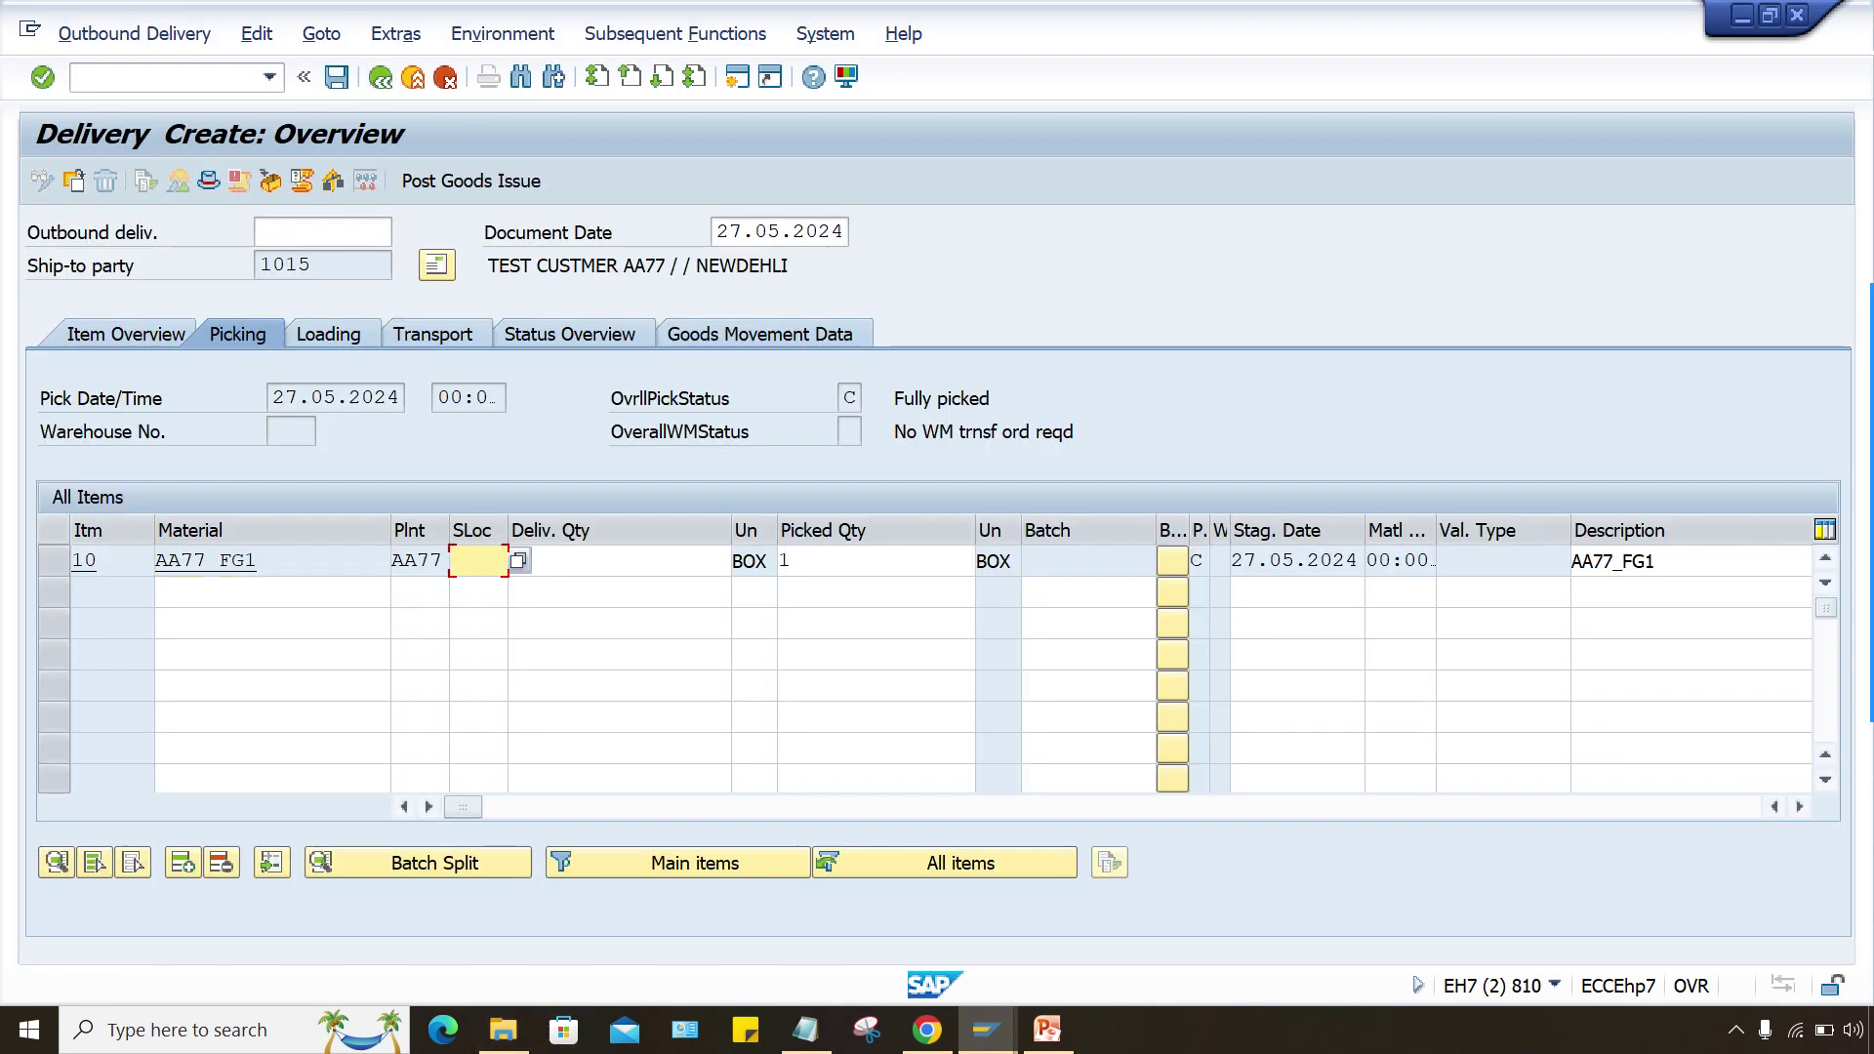
pyautogui.write('AA77')
pyautogui.press('Return')
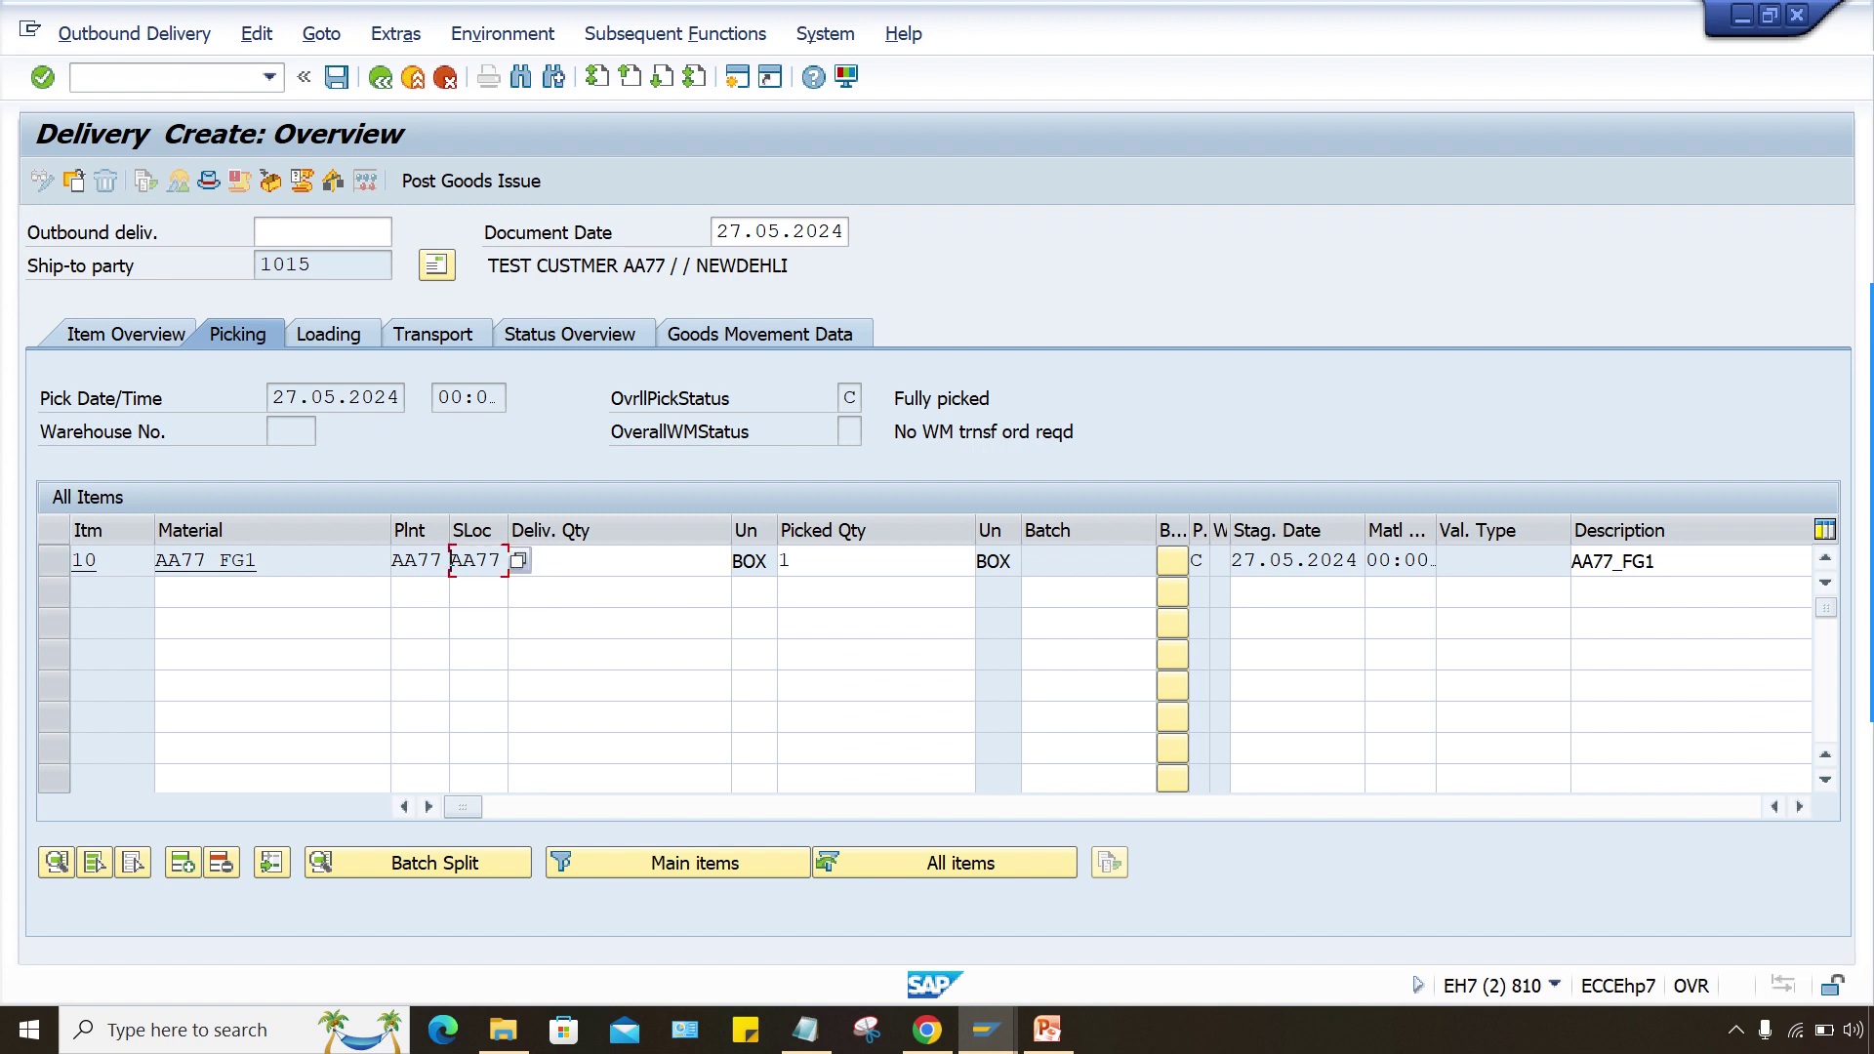
pyautogui.press('Return')
pyautogui.hotkey('ctrl', 's')
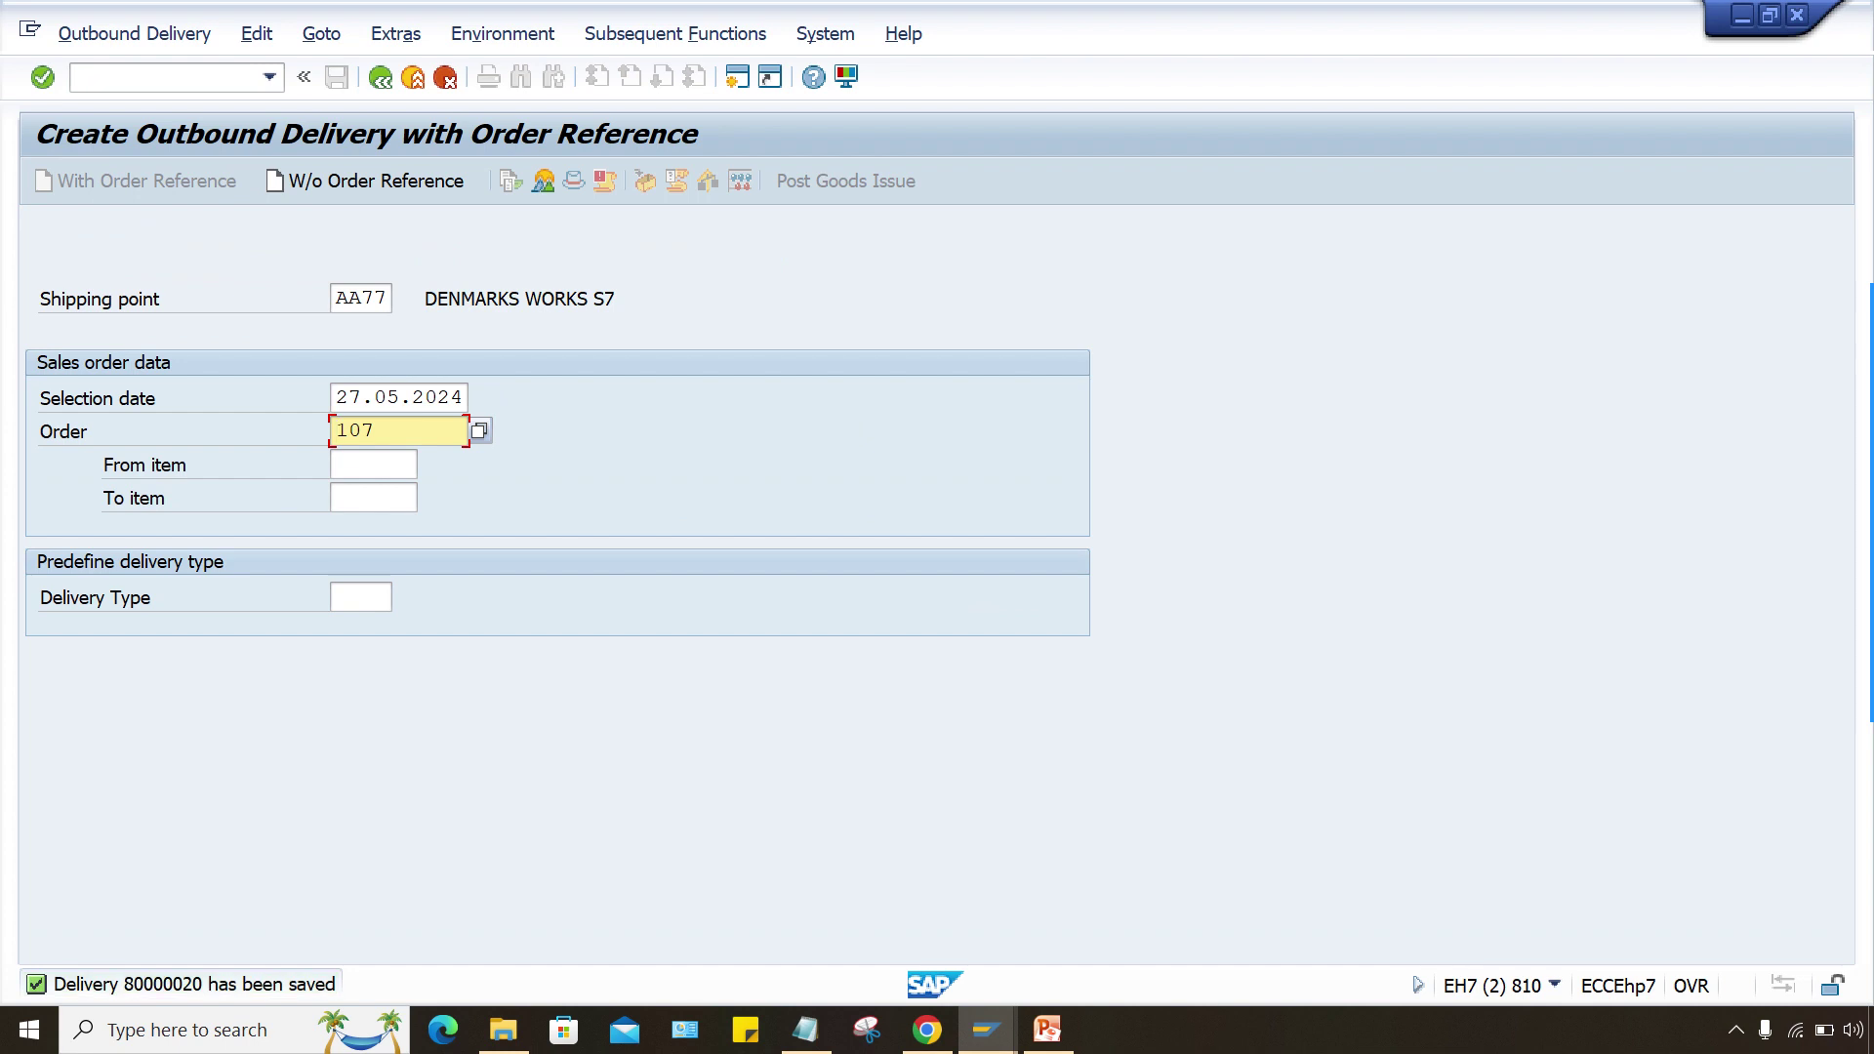
# Create and save the invoice for the delivery with /NVF01
pyautogui.click(164, 77)
pyautogui.write('/NVF01')
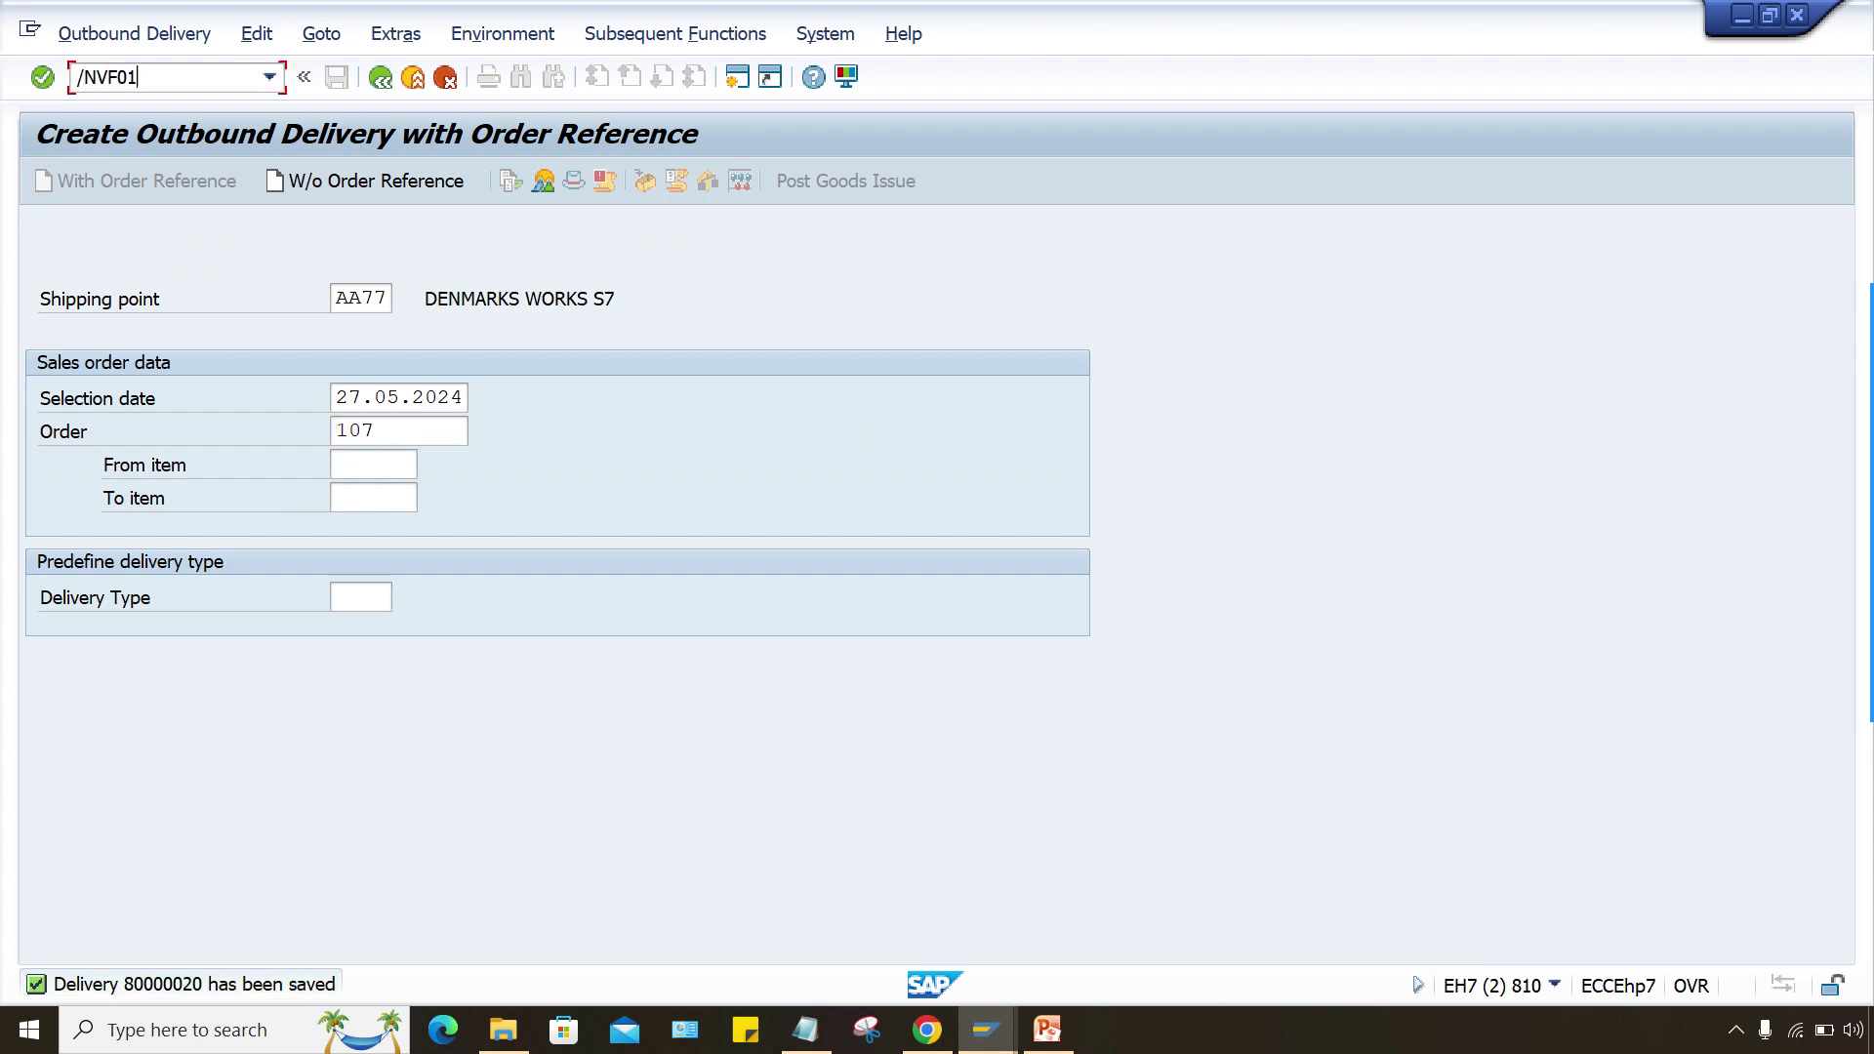
pyautogui.press('Return')
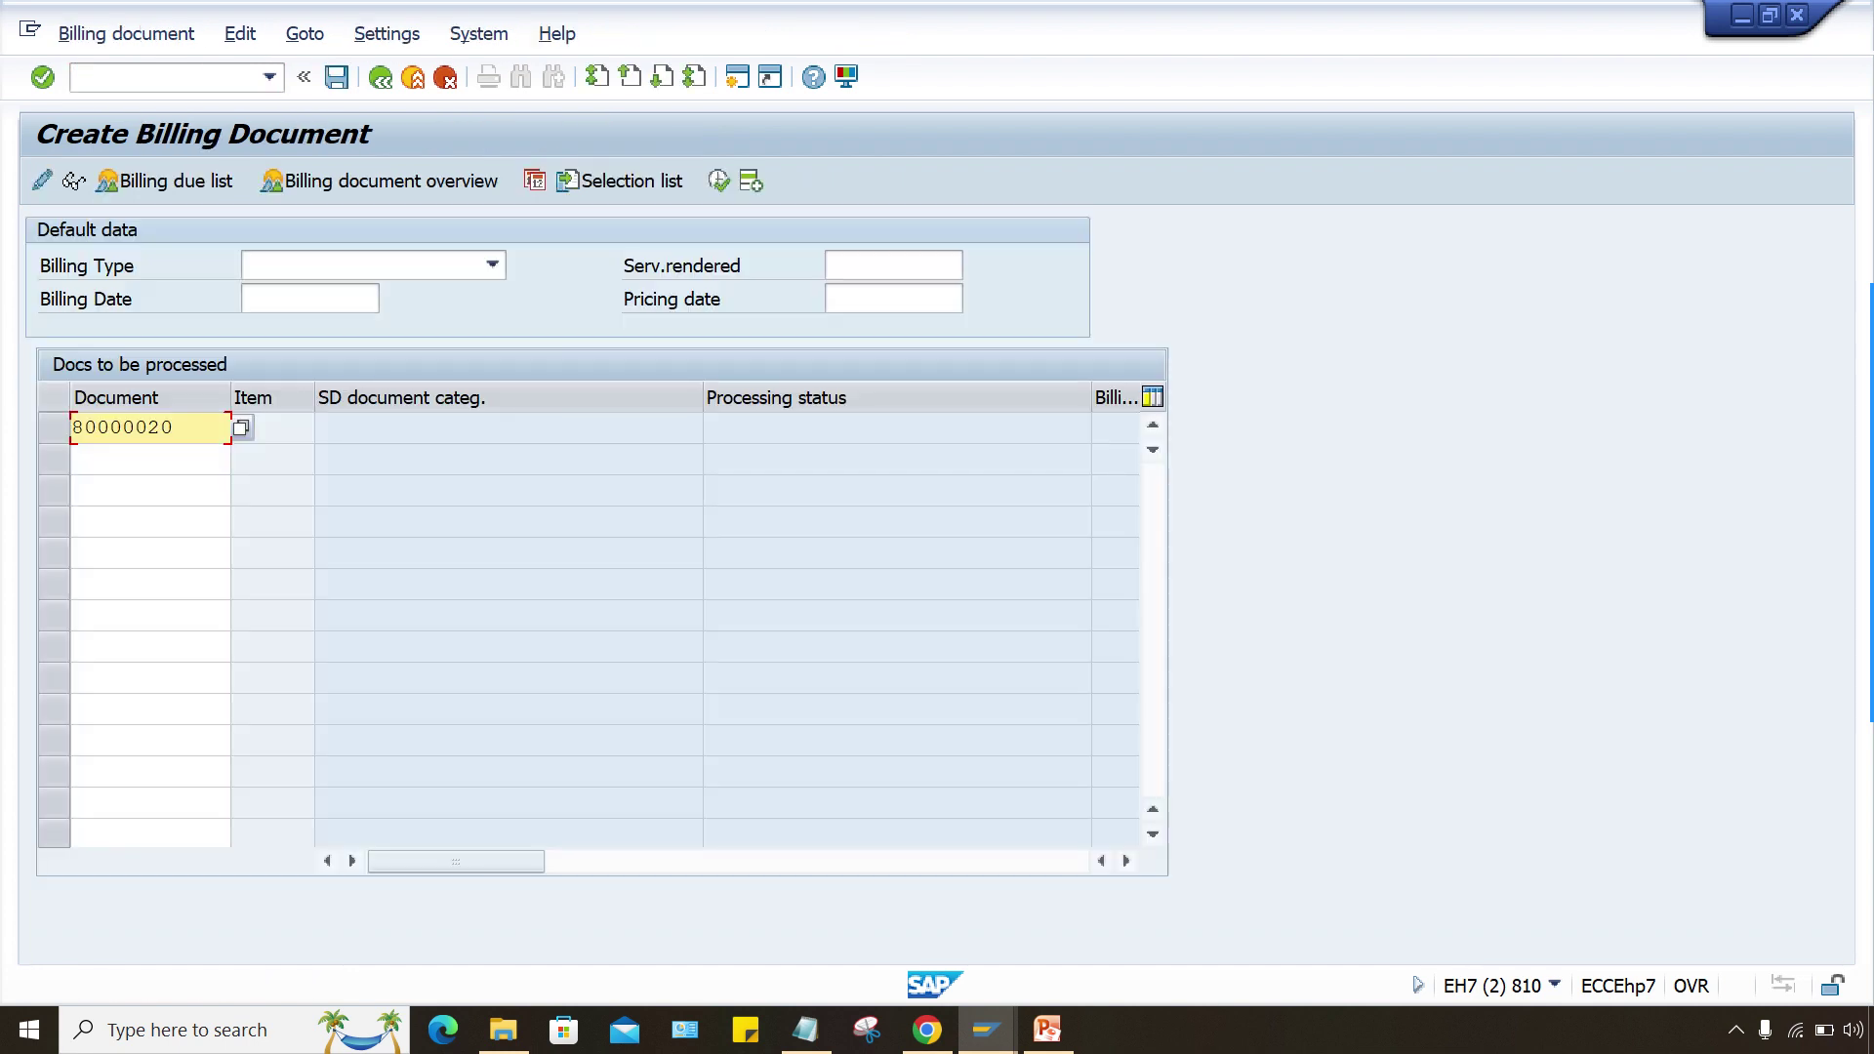
pyautogui.press('Return')
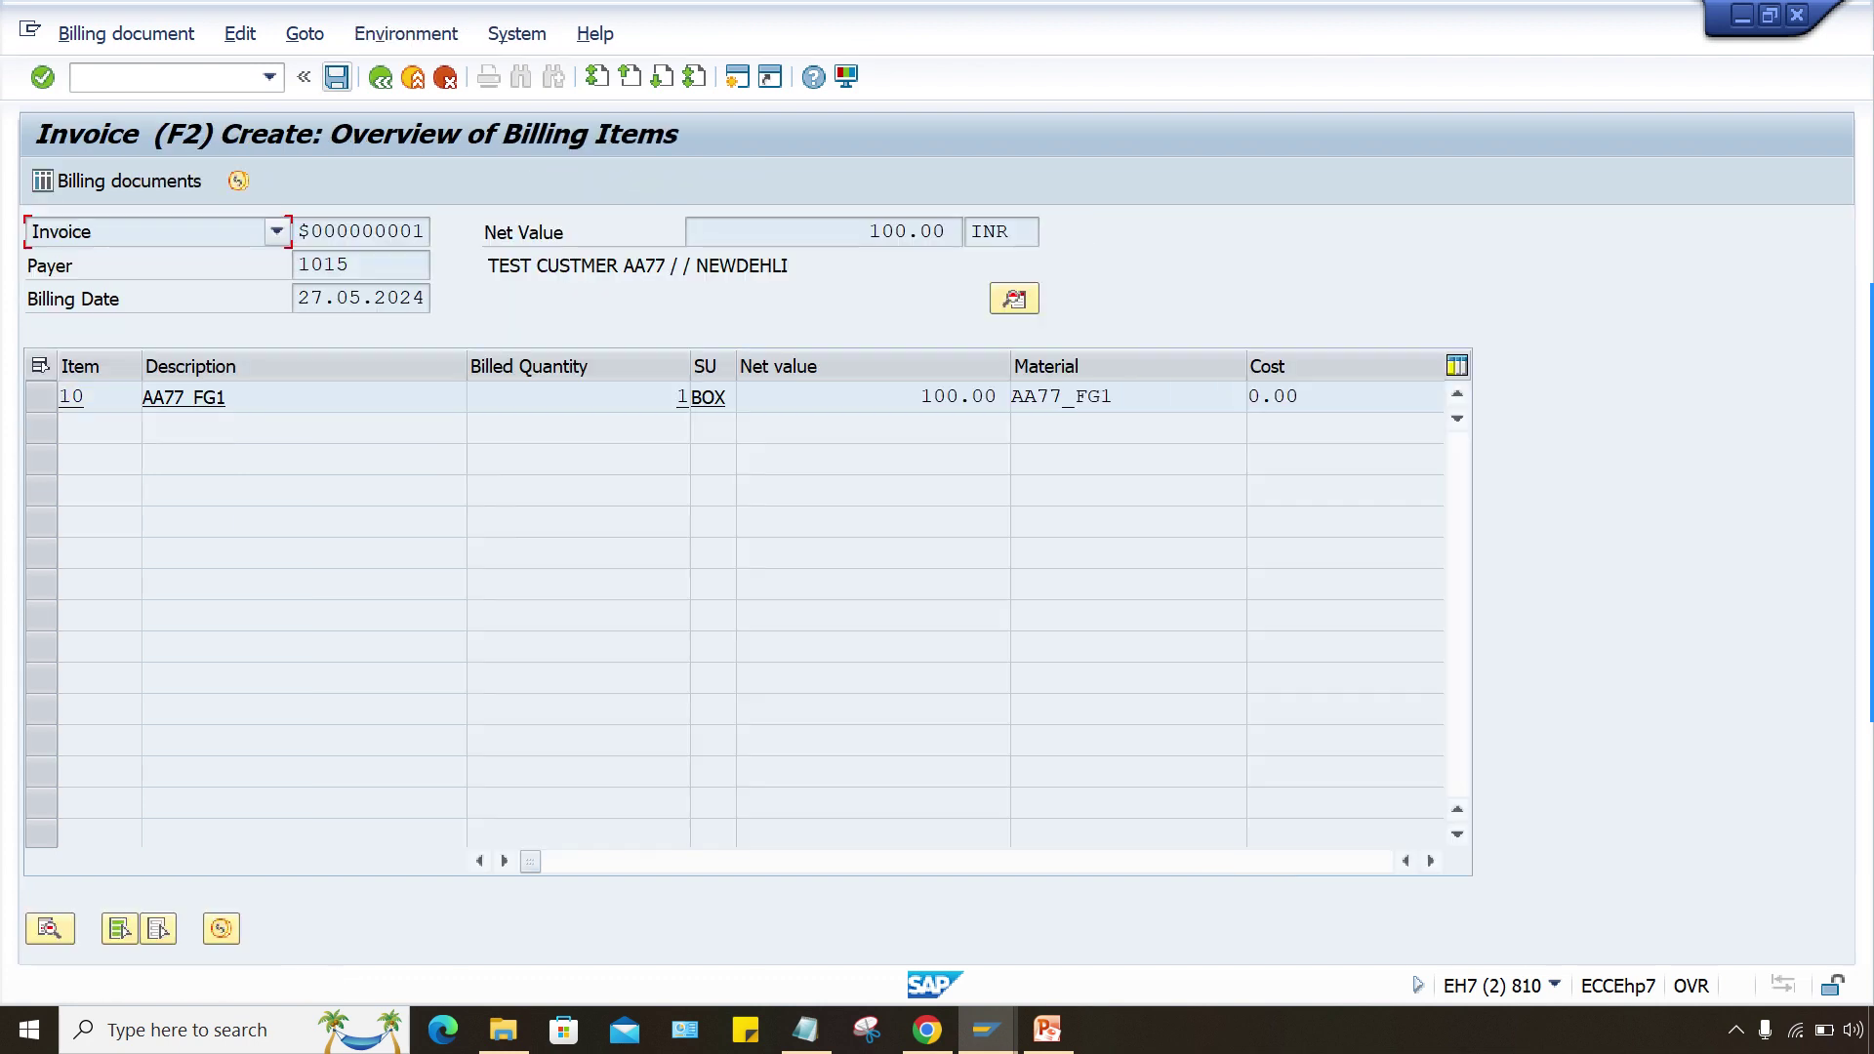
pyautogui.click(335, 77)
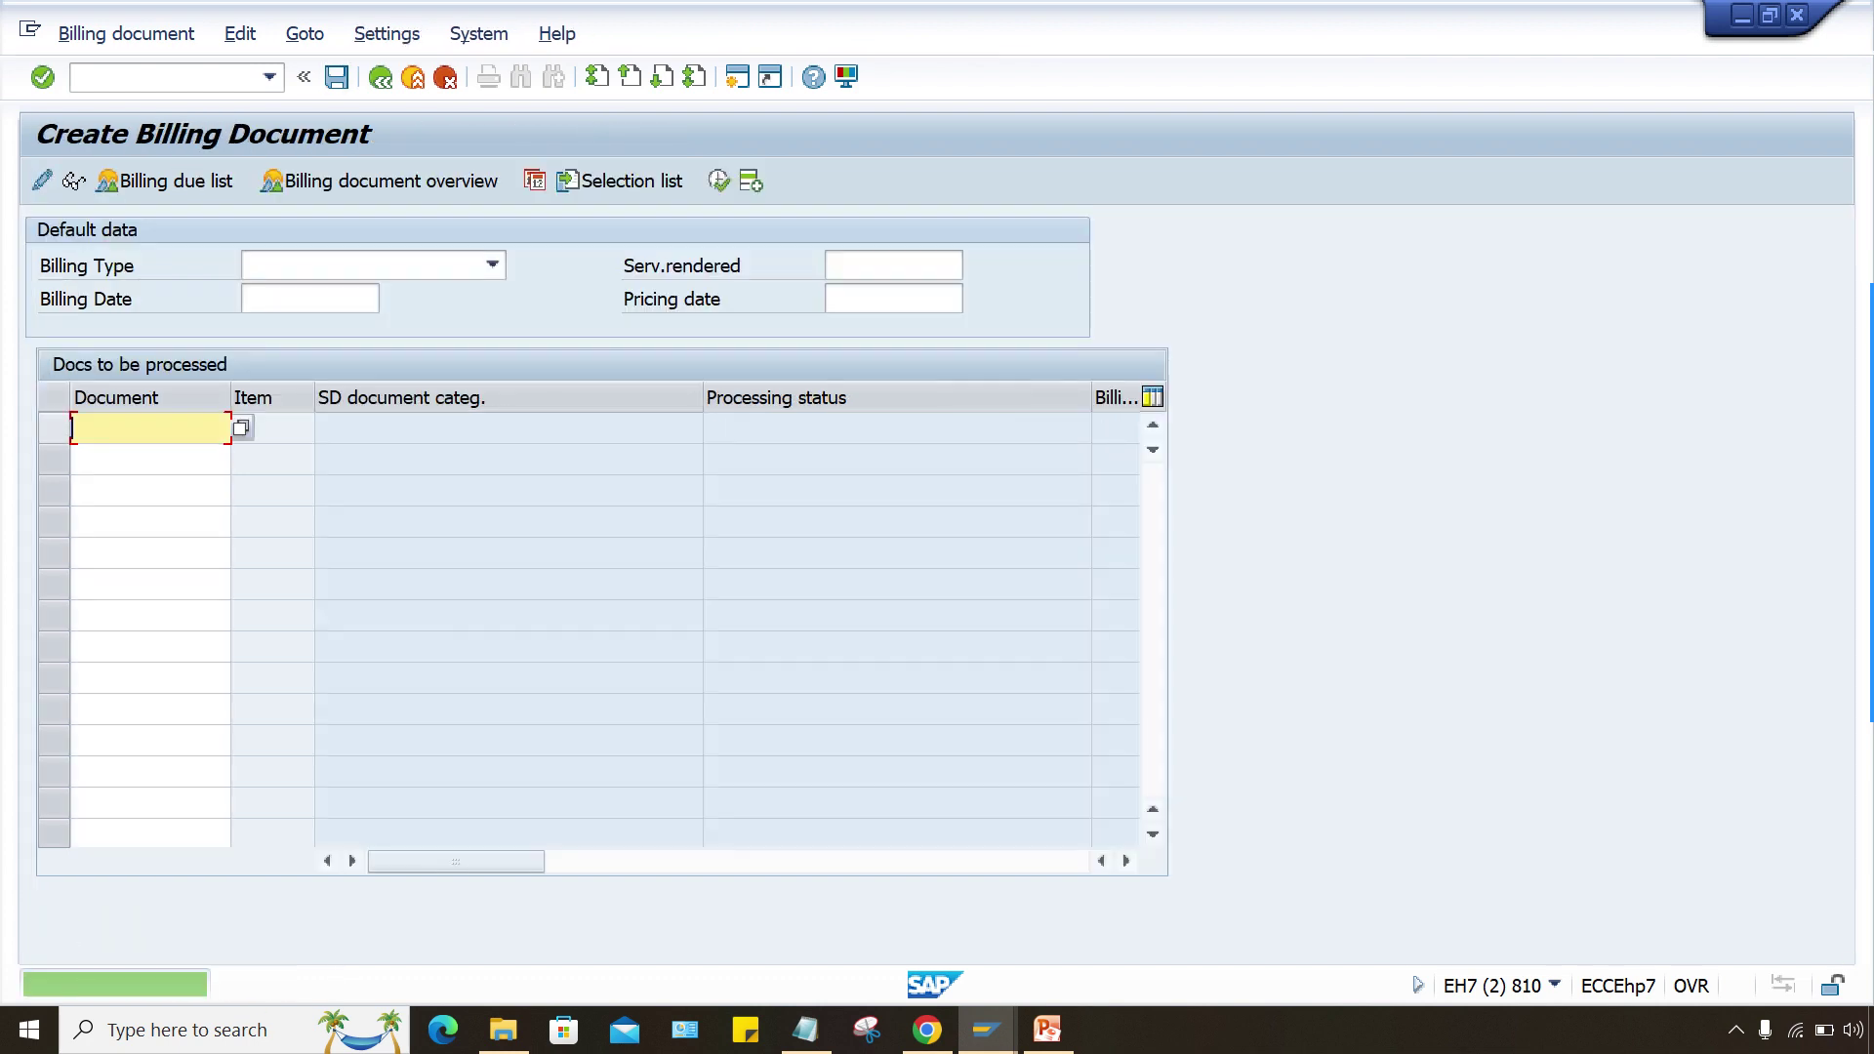
pyautogui.click(127, 33)
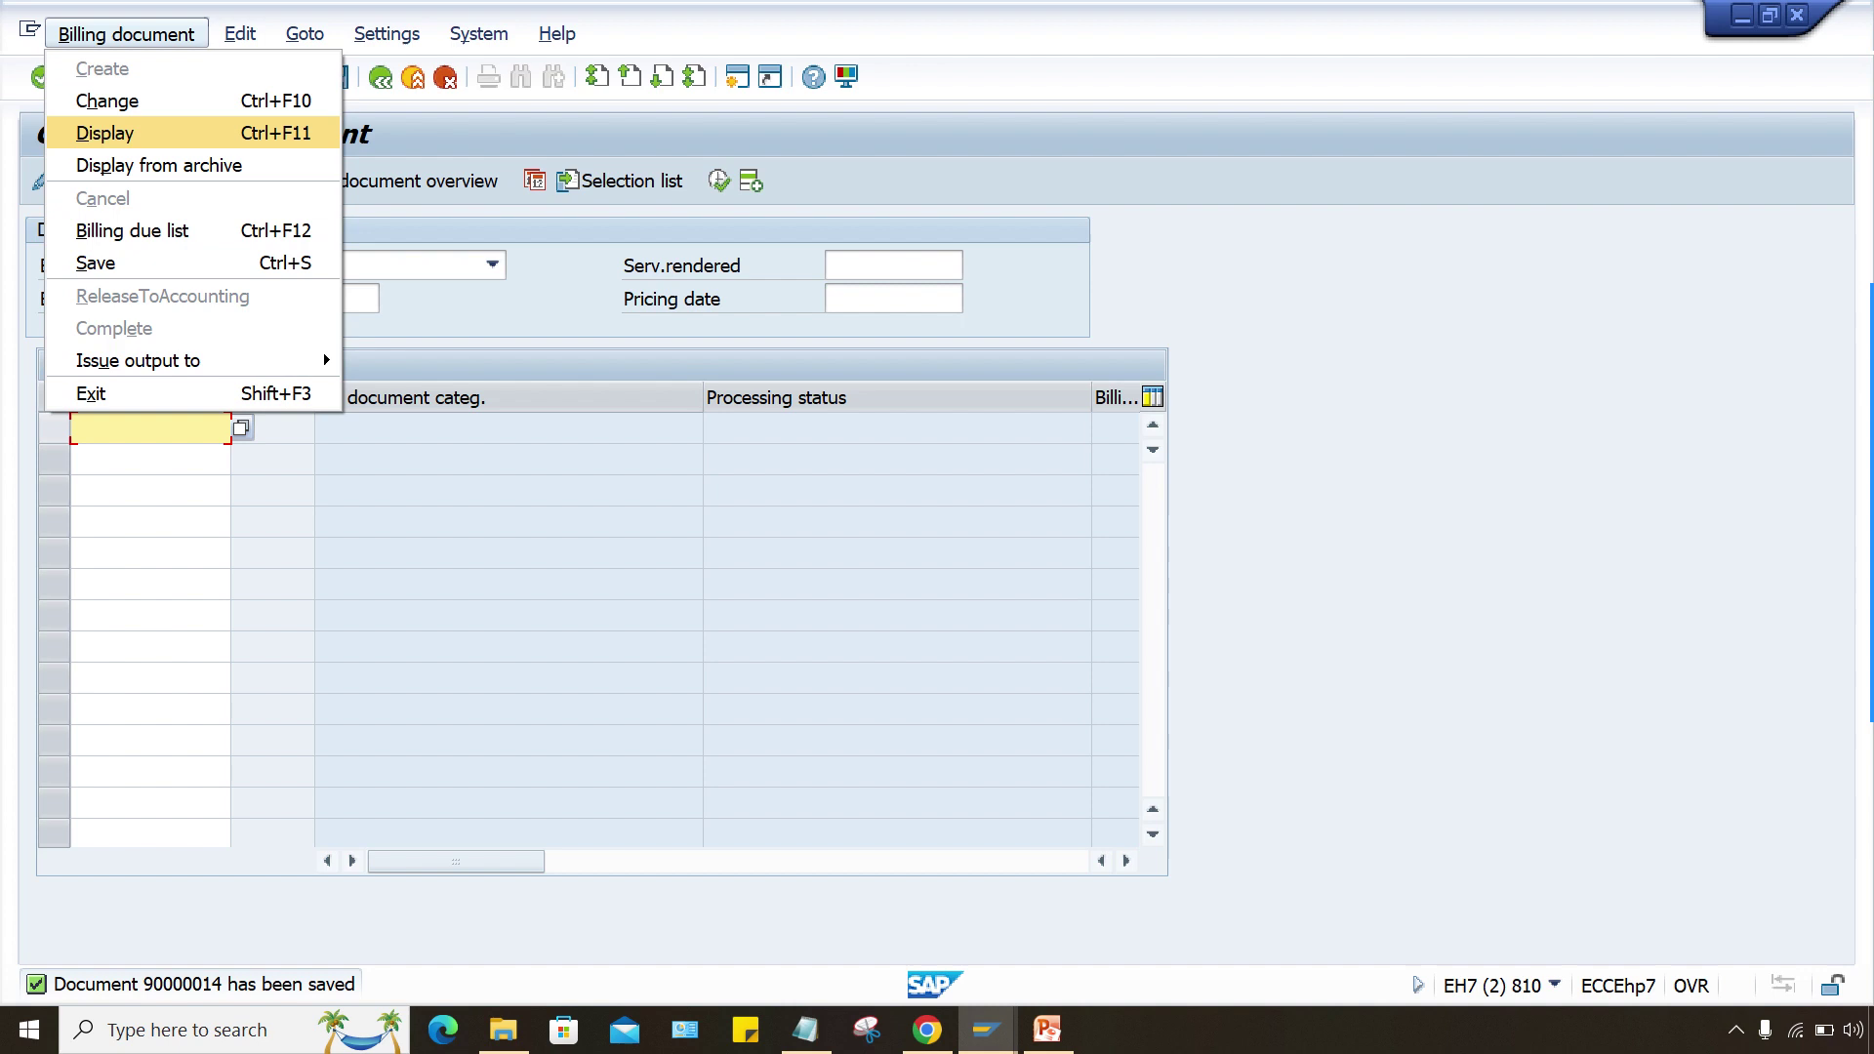
pyautogui.click(105, 133)
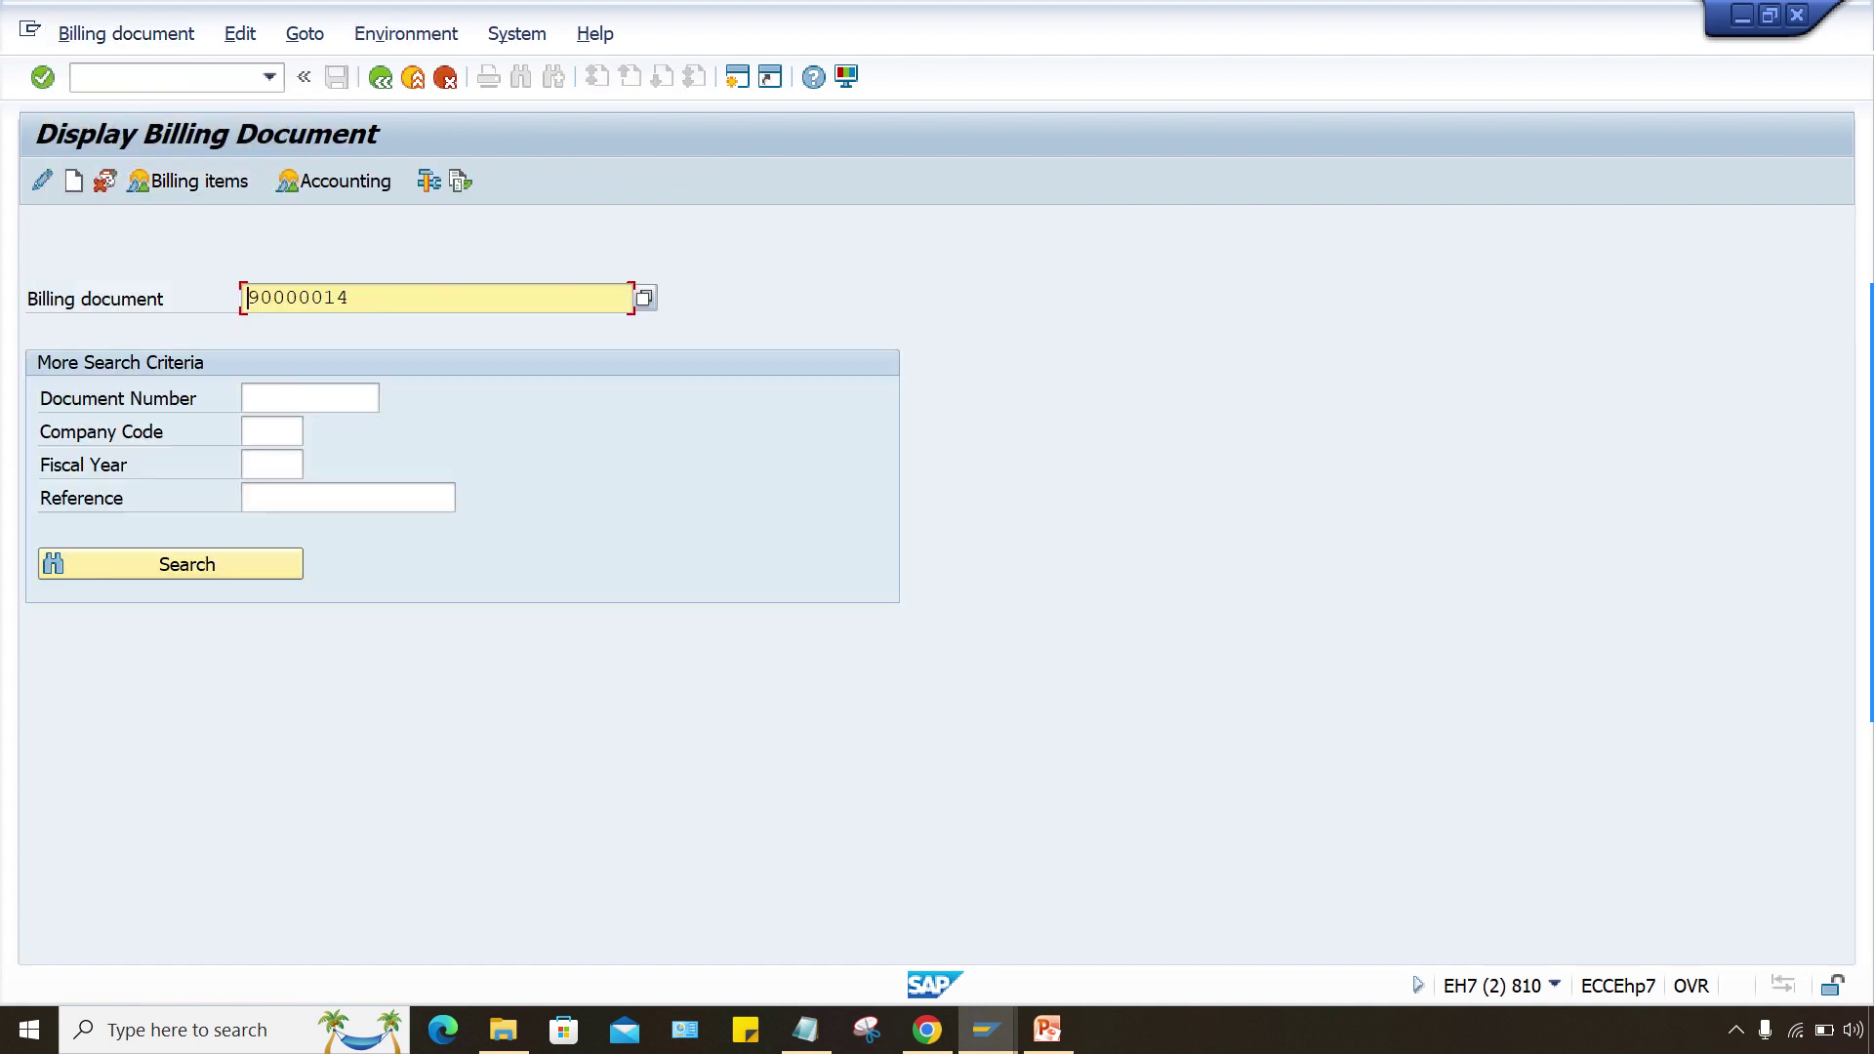
pyautogui.click(333, 181)
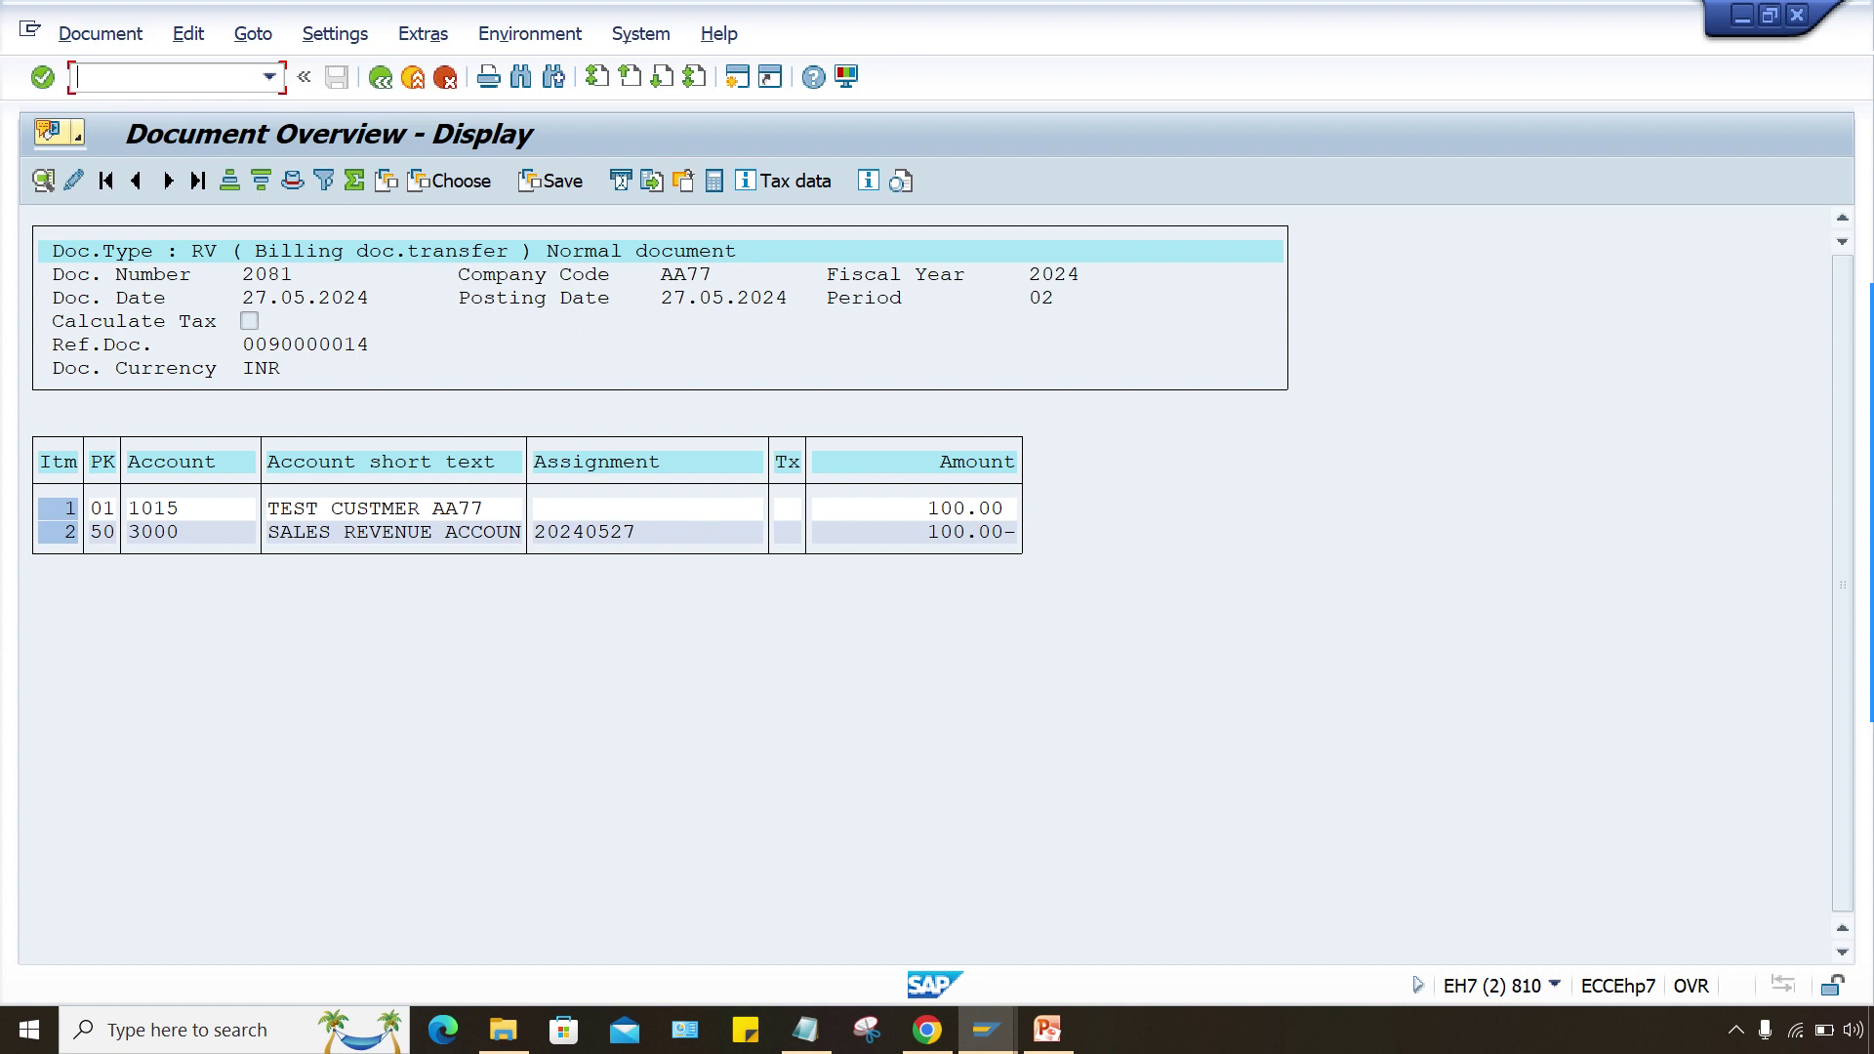
# Open the OVL3 picking location table and start a new entry
pyautogui.write('/NOVL3')
pyautogui.press('Return')
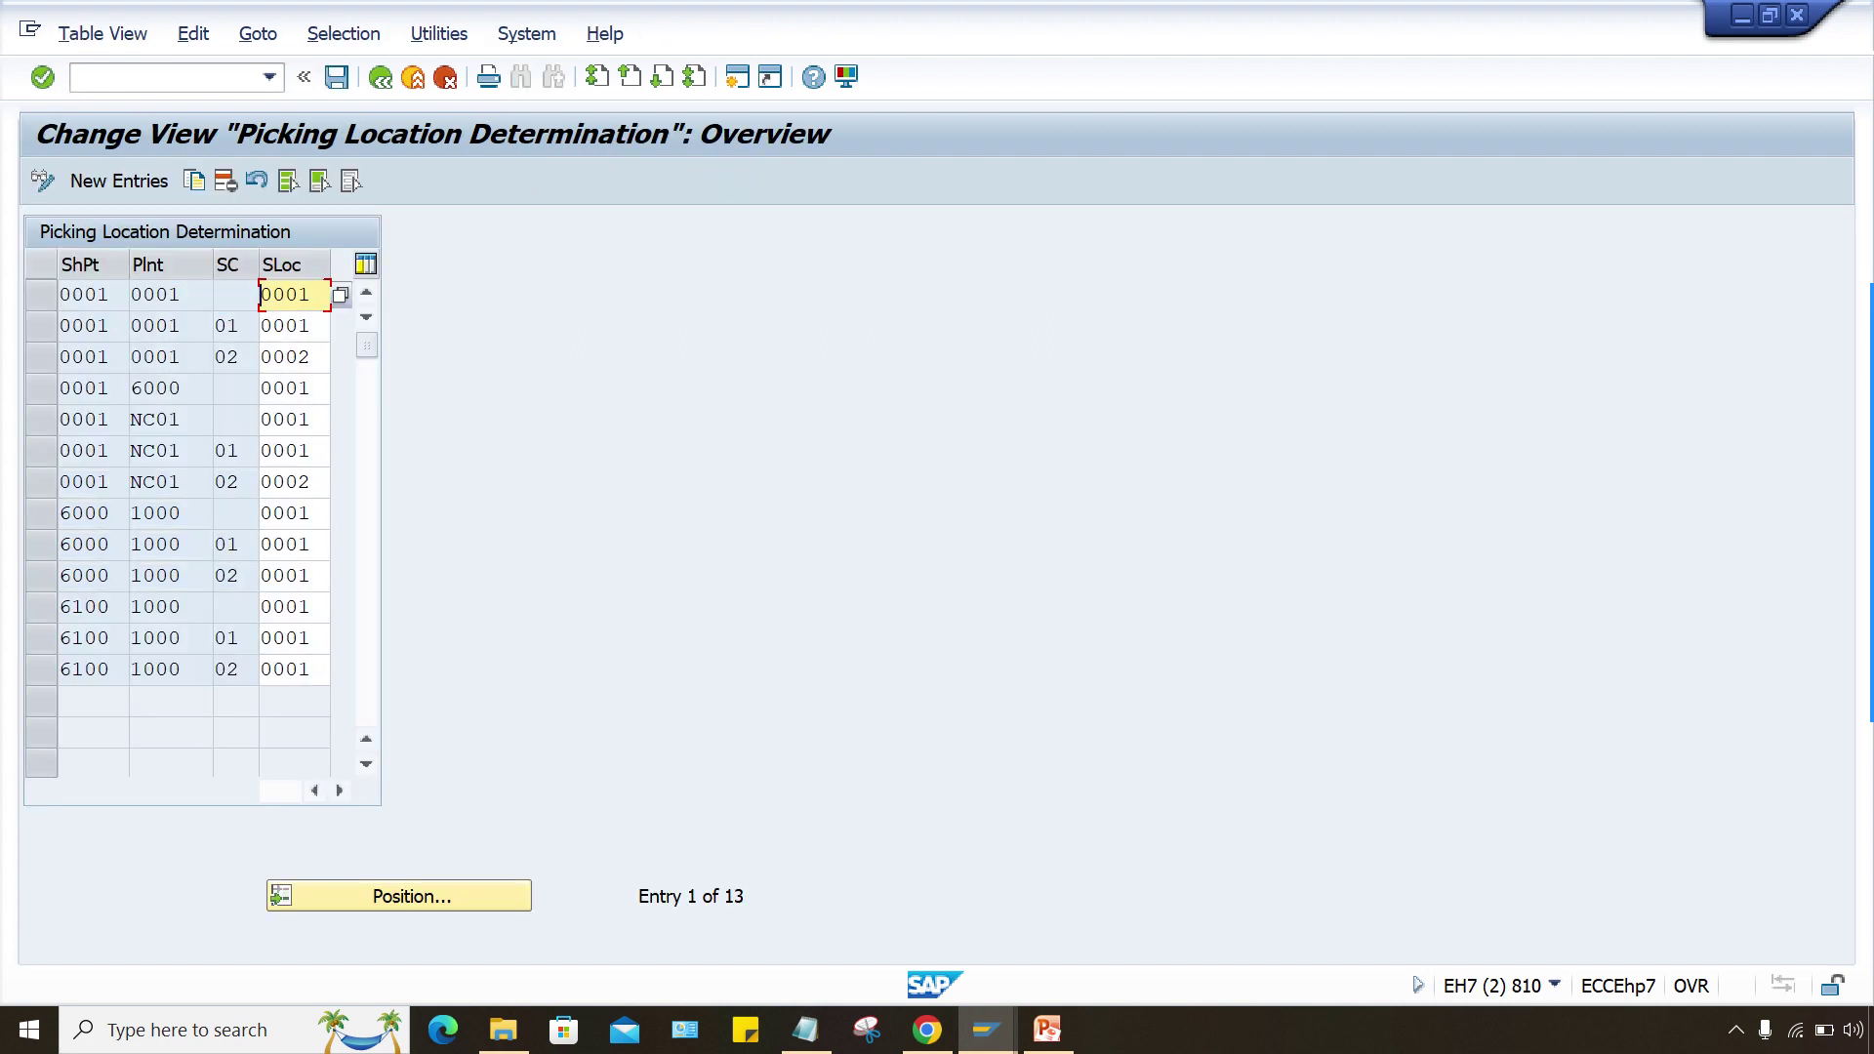
pyautogui.press('F5')
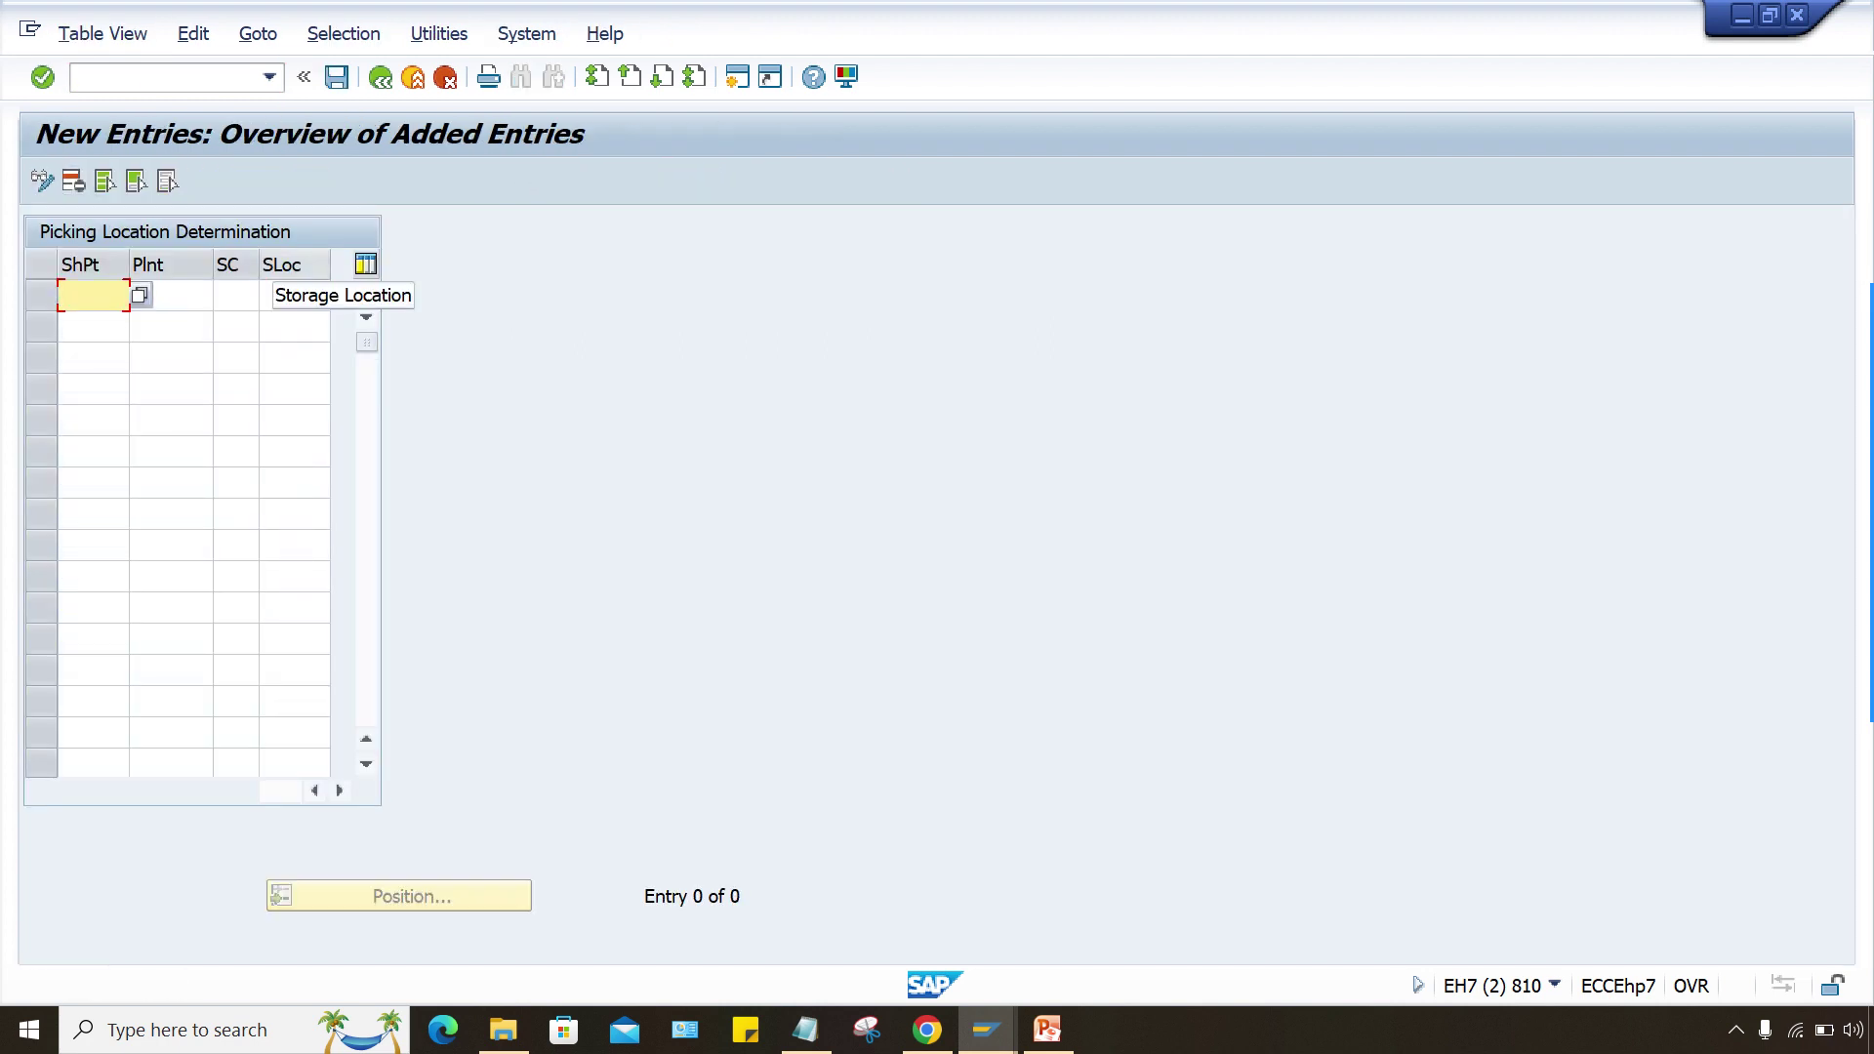
# Enter shipping point, plant and storage location AA77, and save under the customizing request
pyautogui.write('AA77')
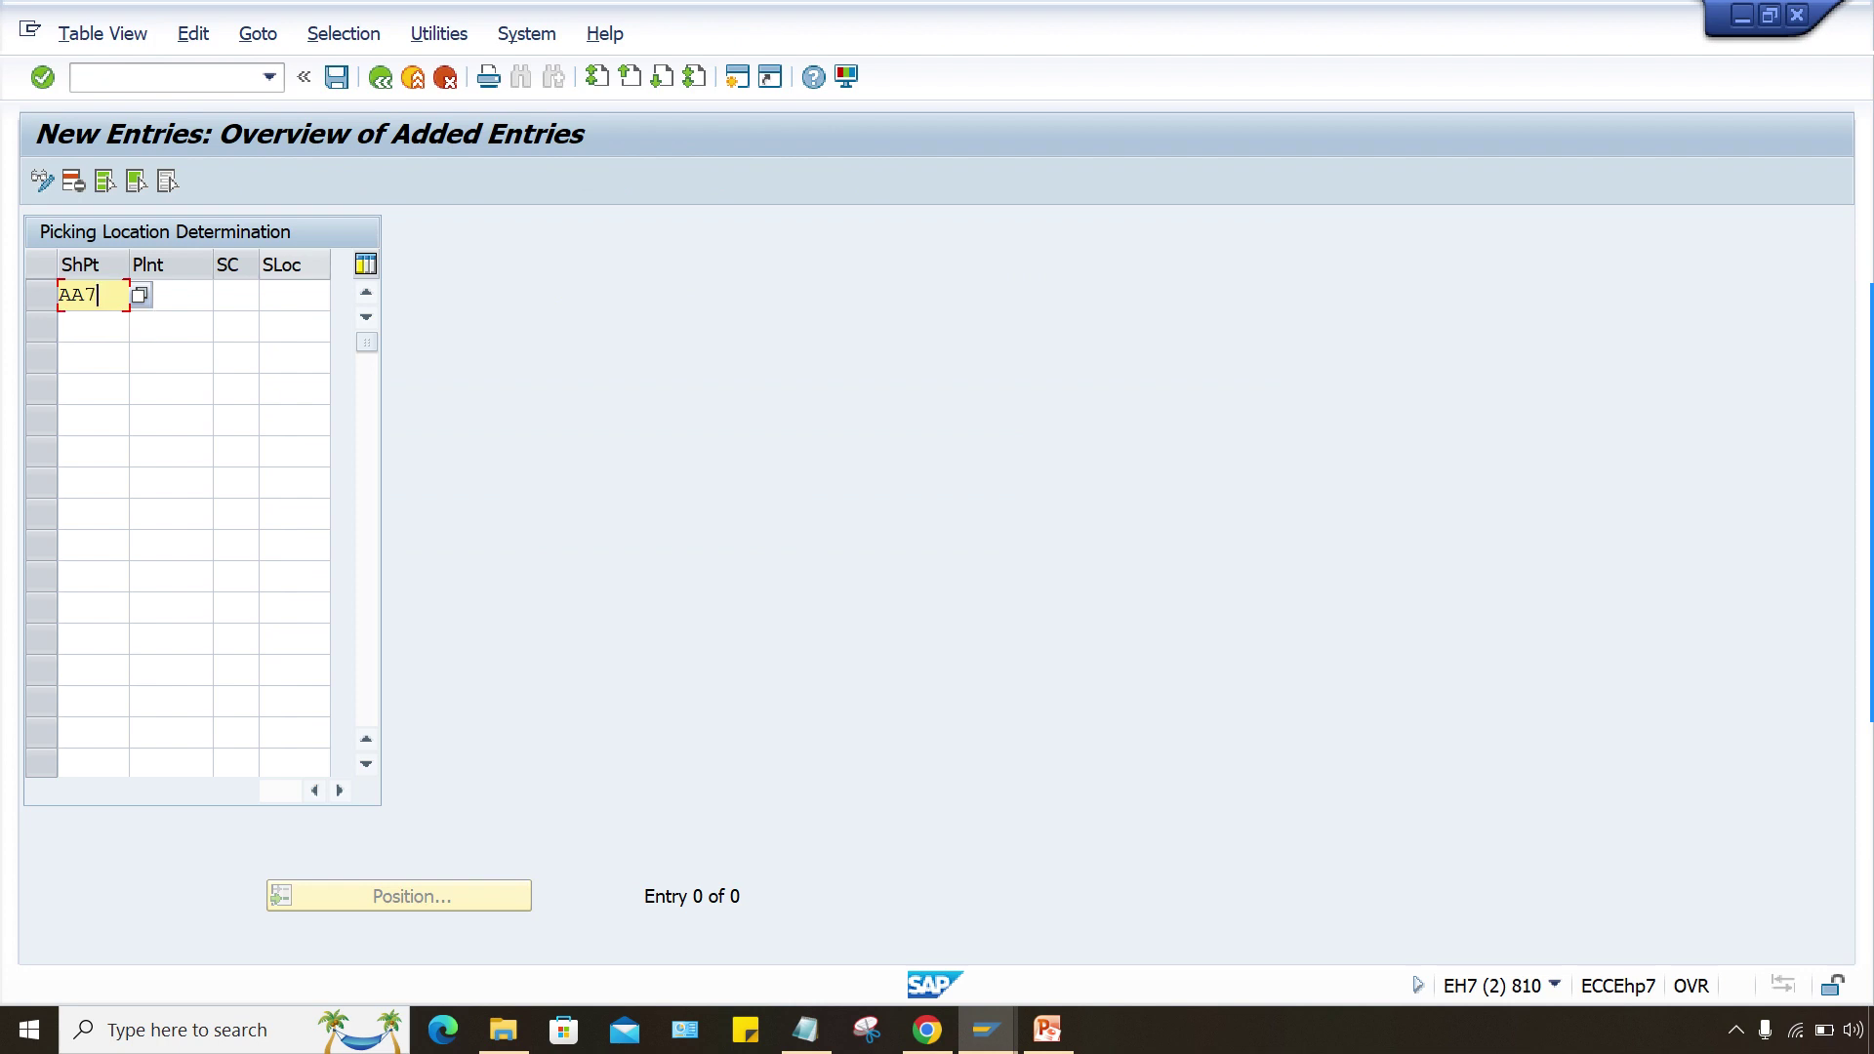
pyautogui.press('Tab')
pyautogui.write('AA77')
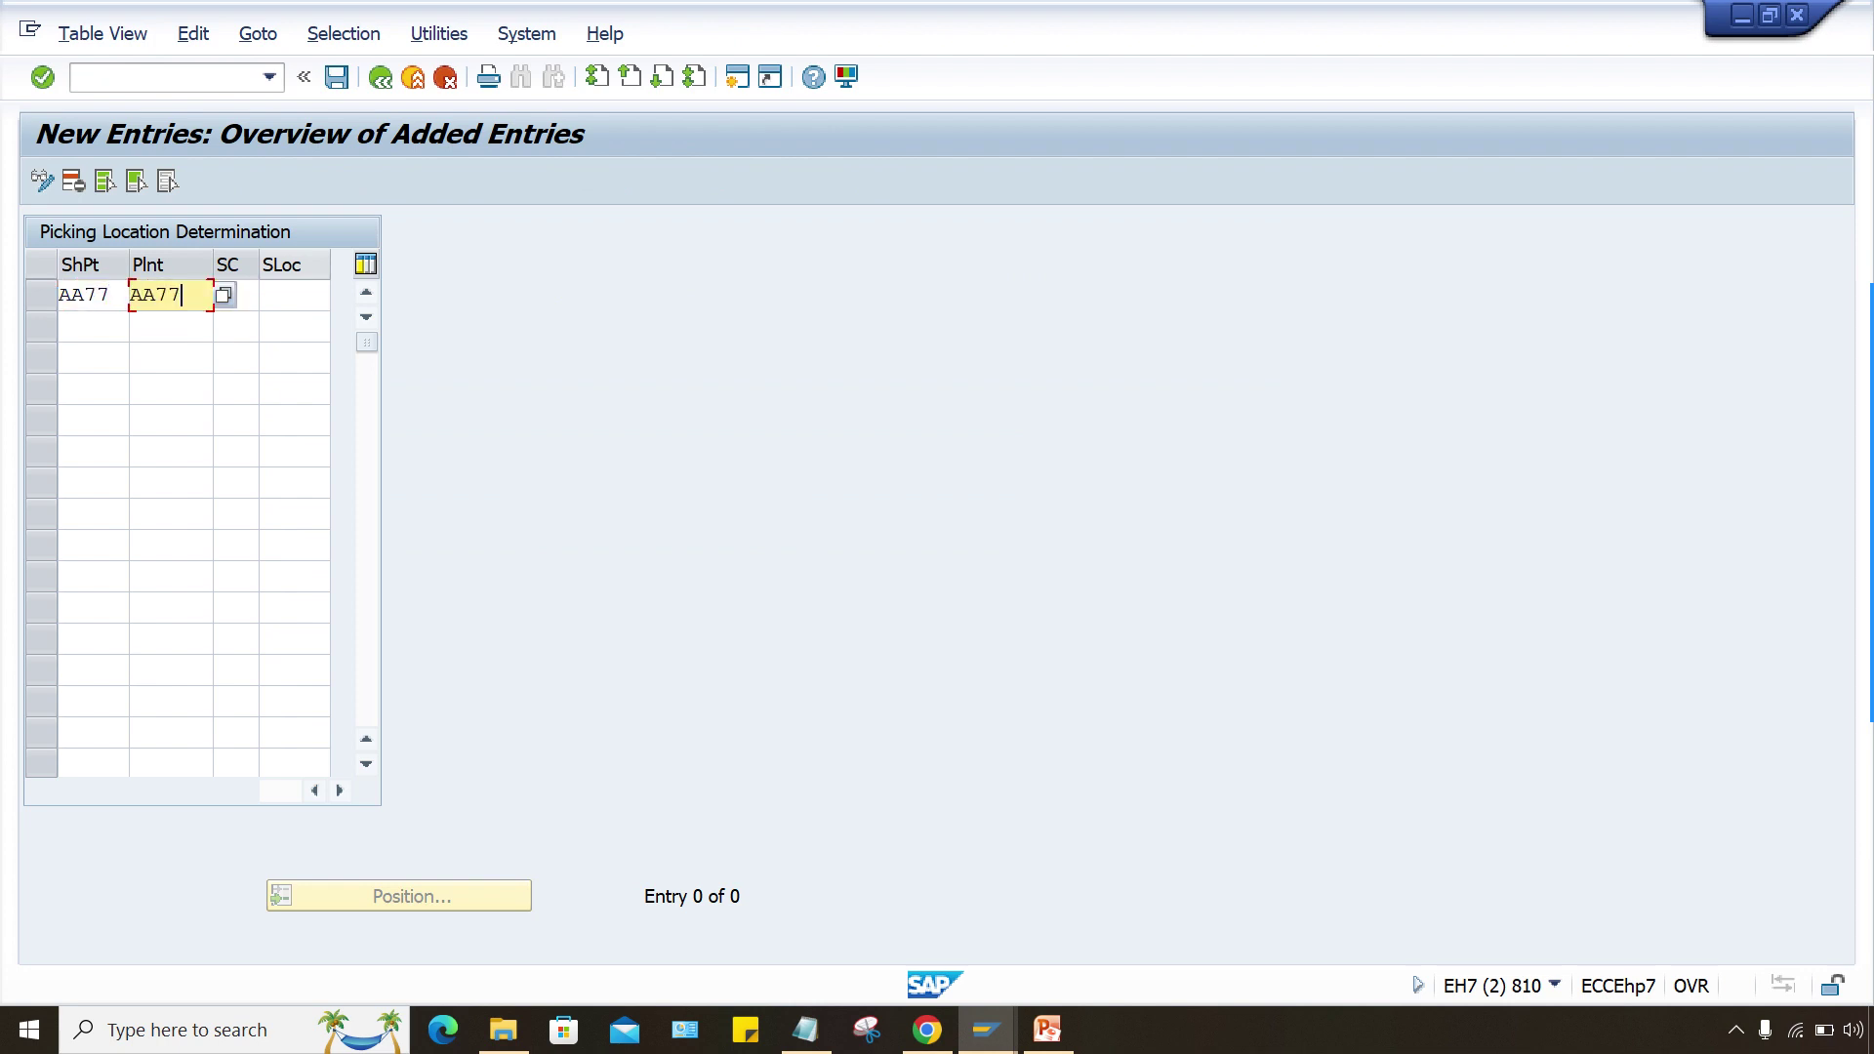
pyautogui.press('Tab')
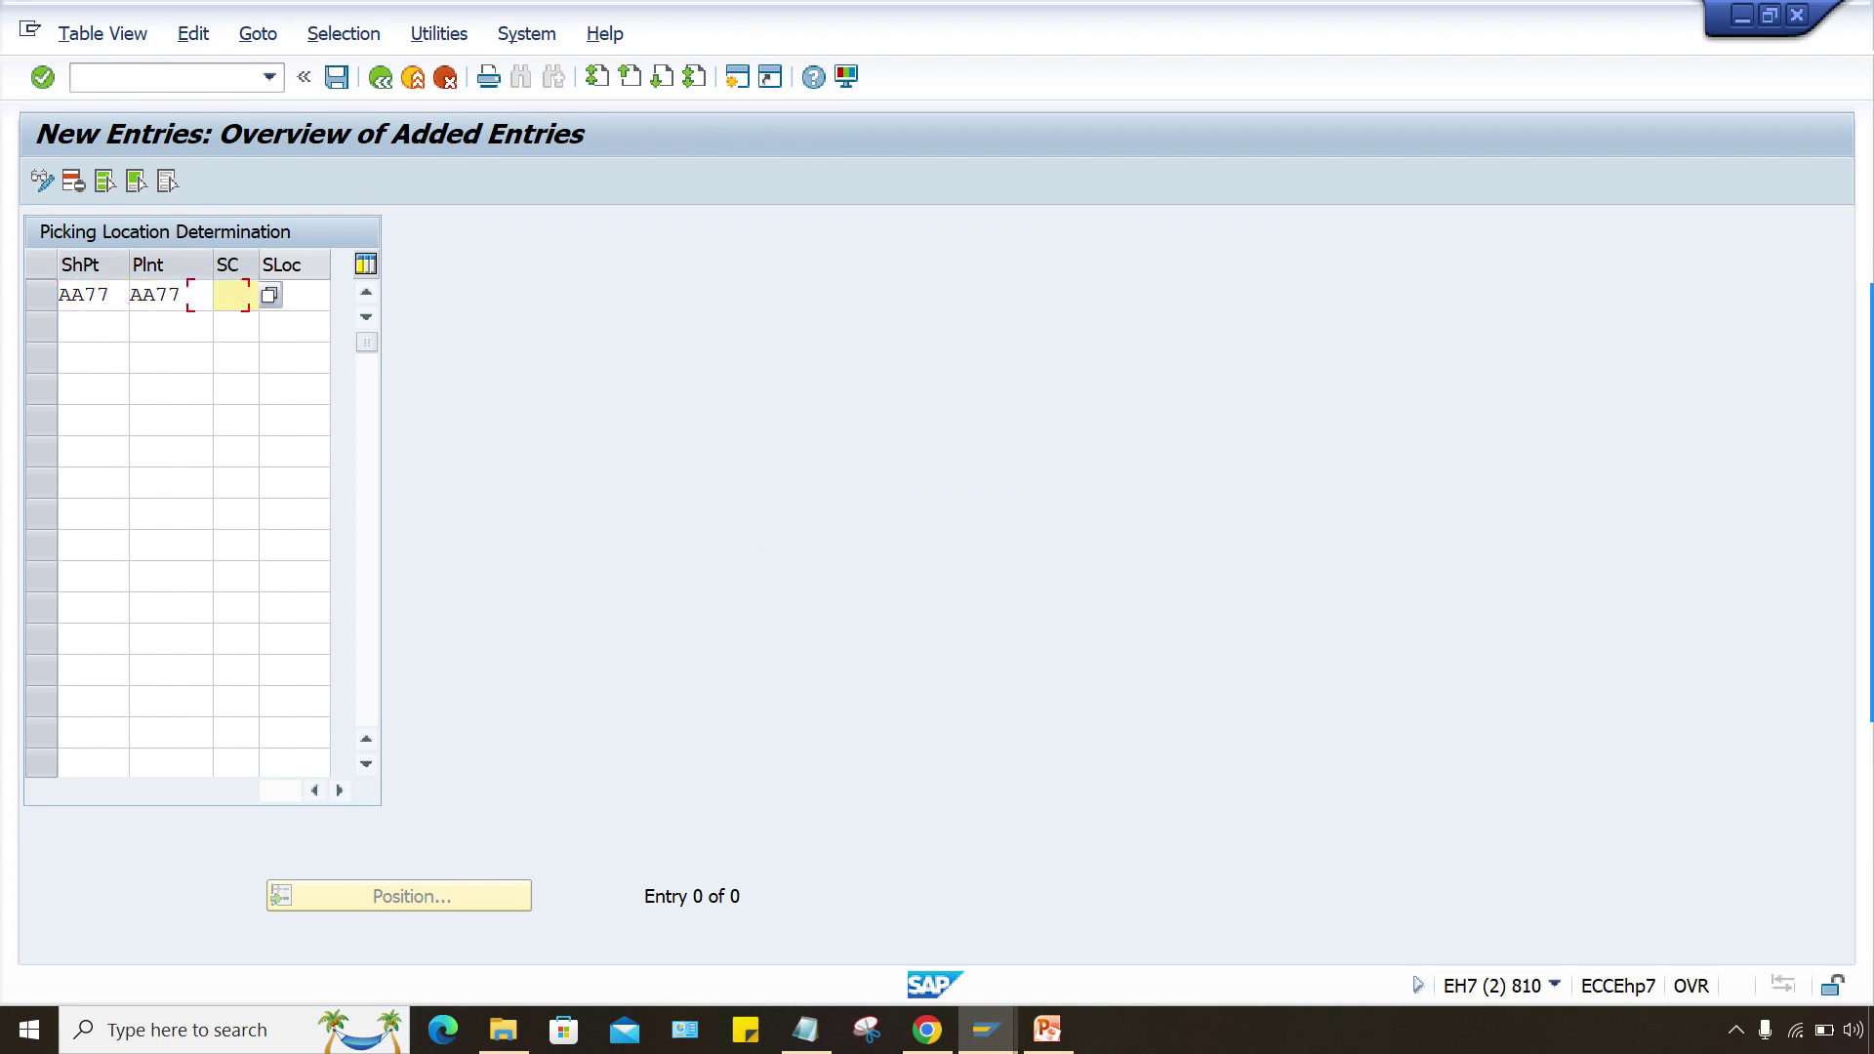
pyautogui.press('Tab')
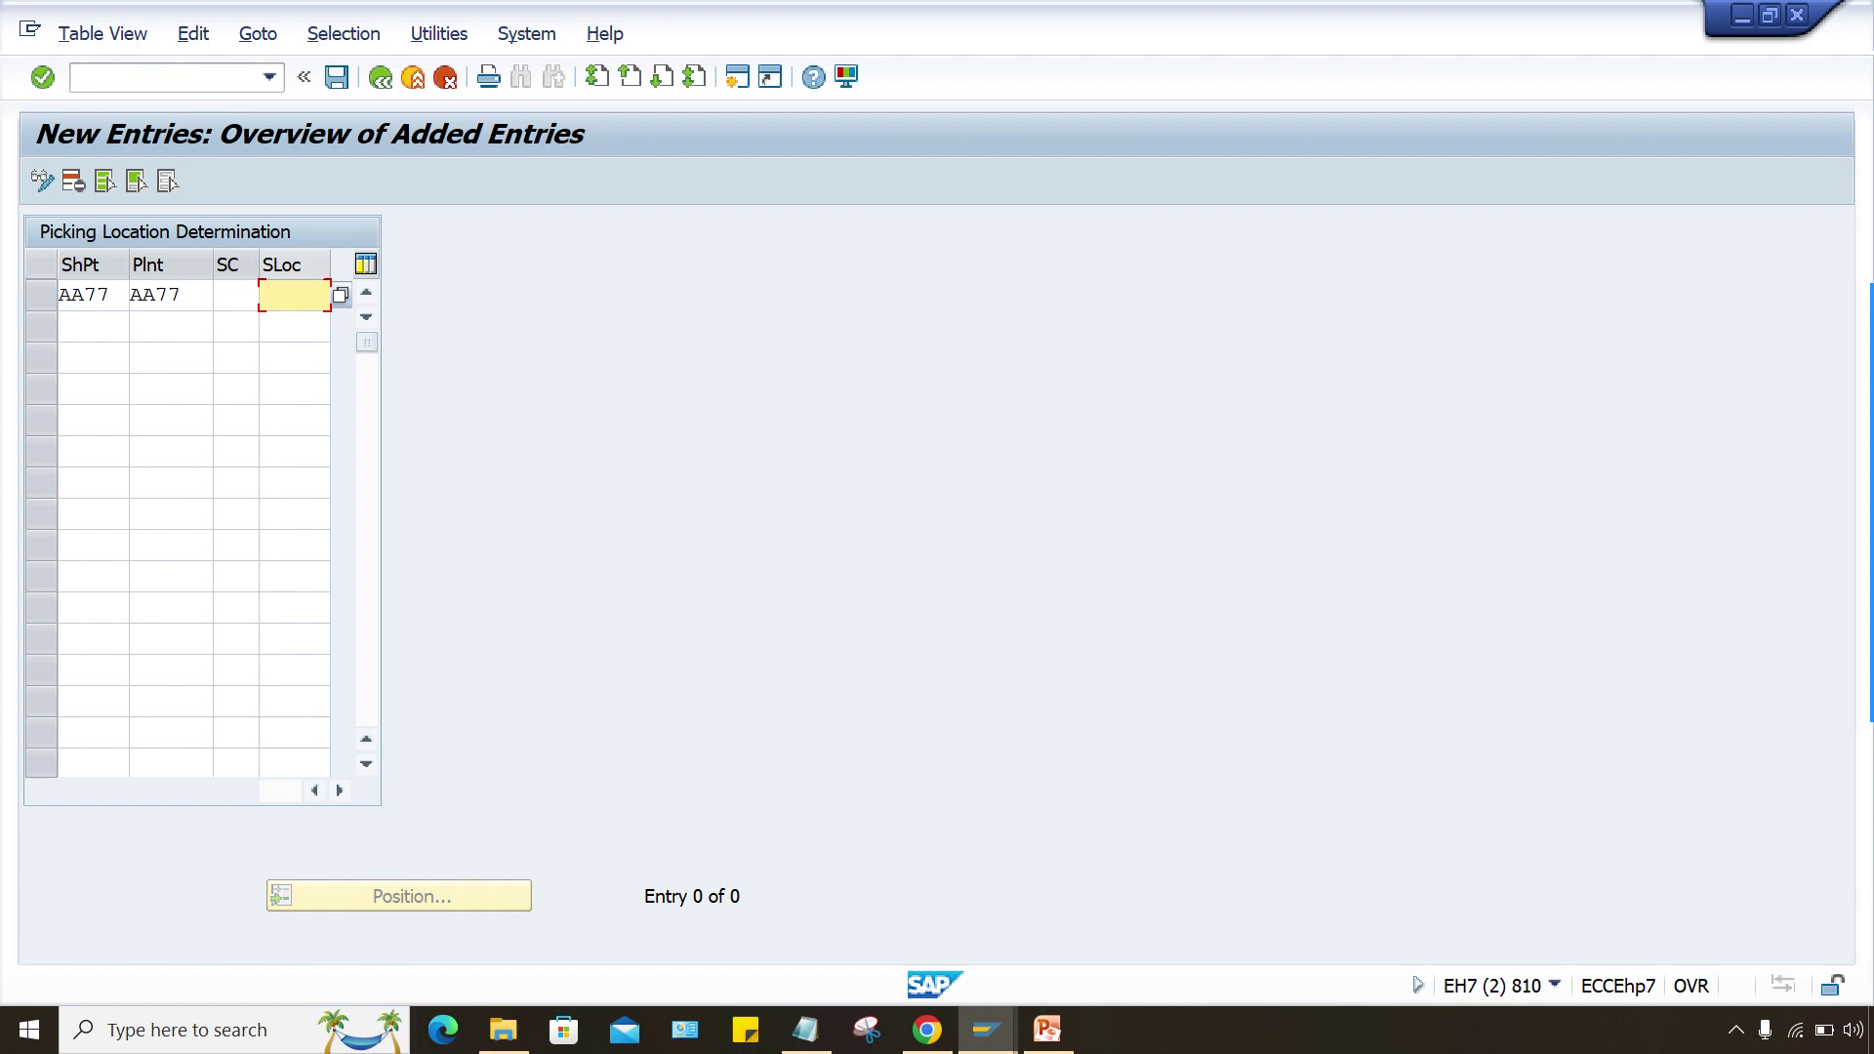
pyautogui.write('AA77')
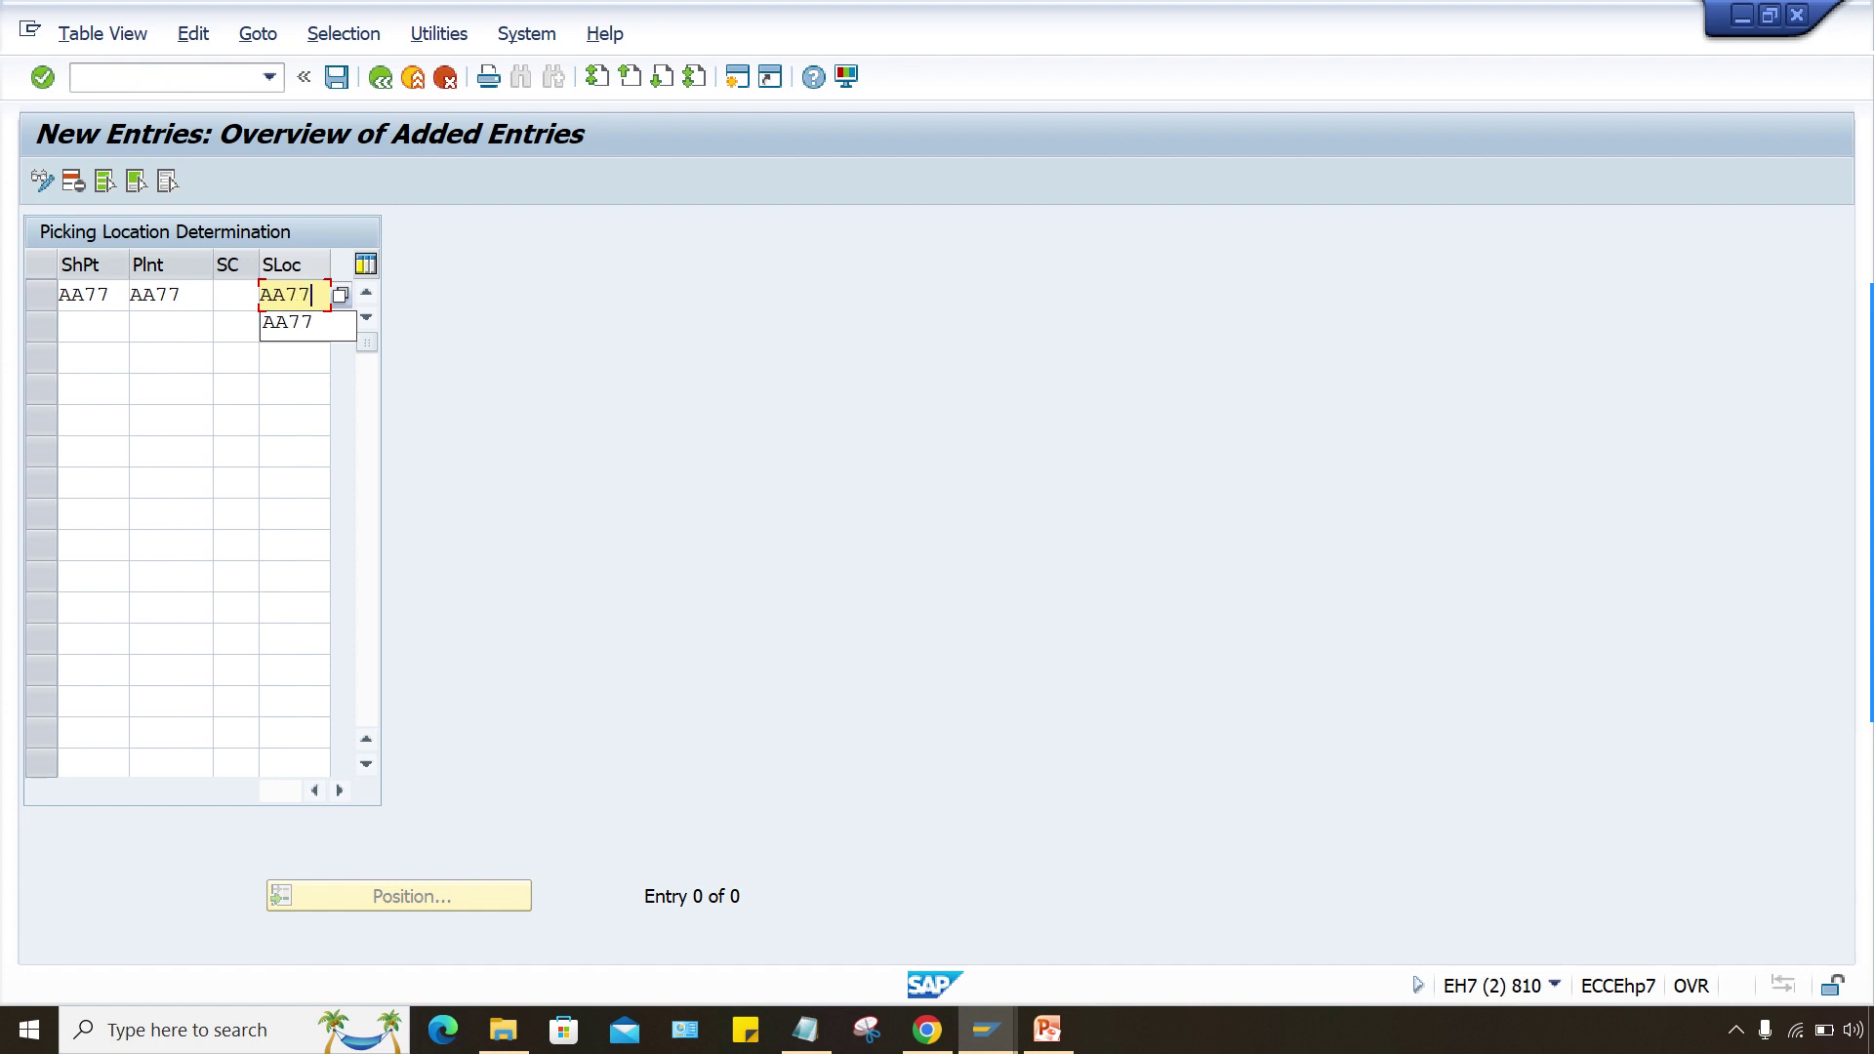
pyautogui.press('Return')
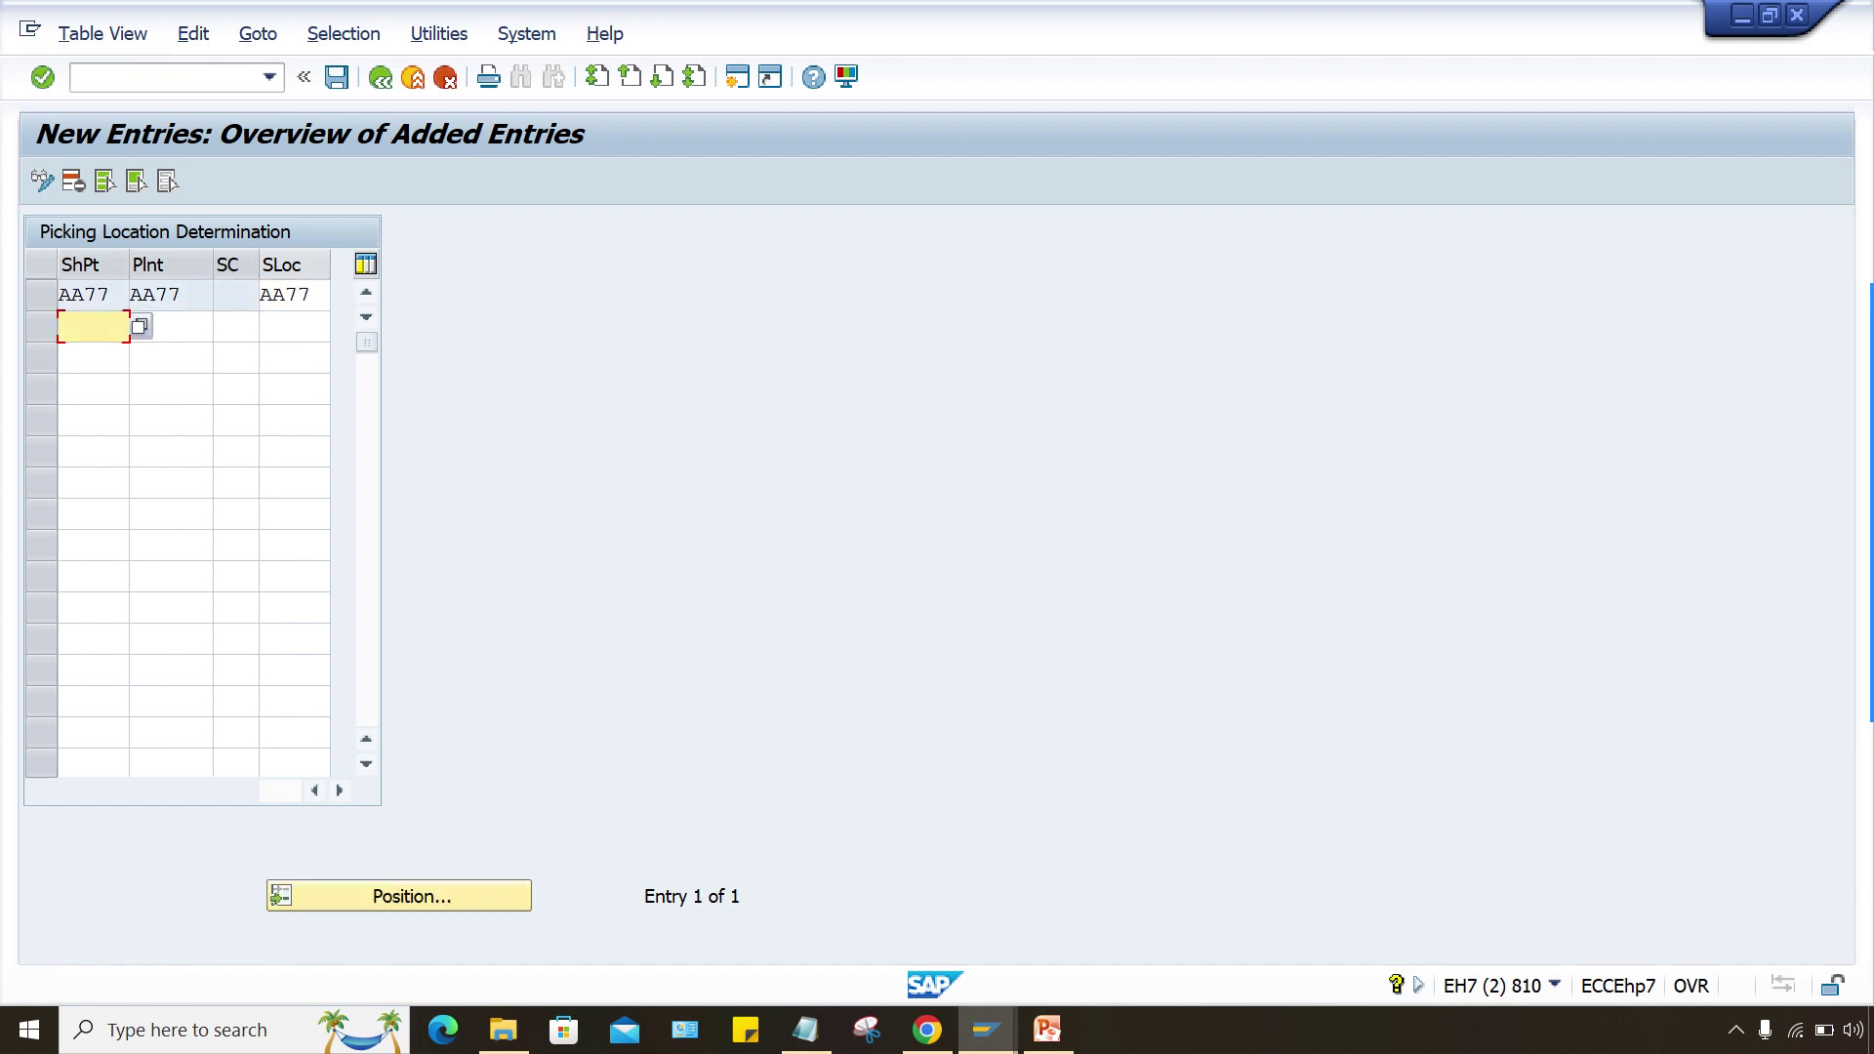
pyautogui.hotkey('ctrl', 's')
pyautogui.press('Return')
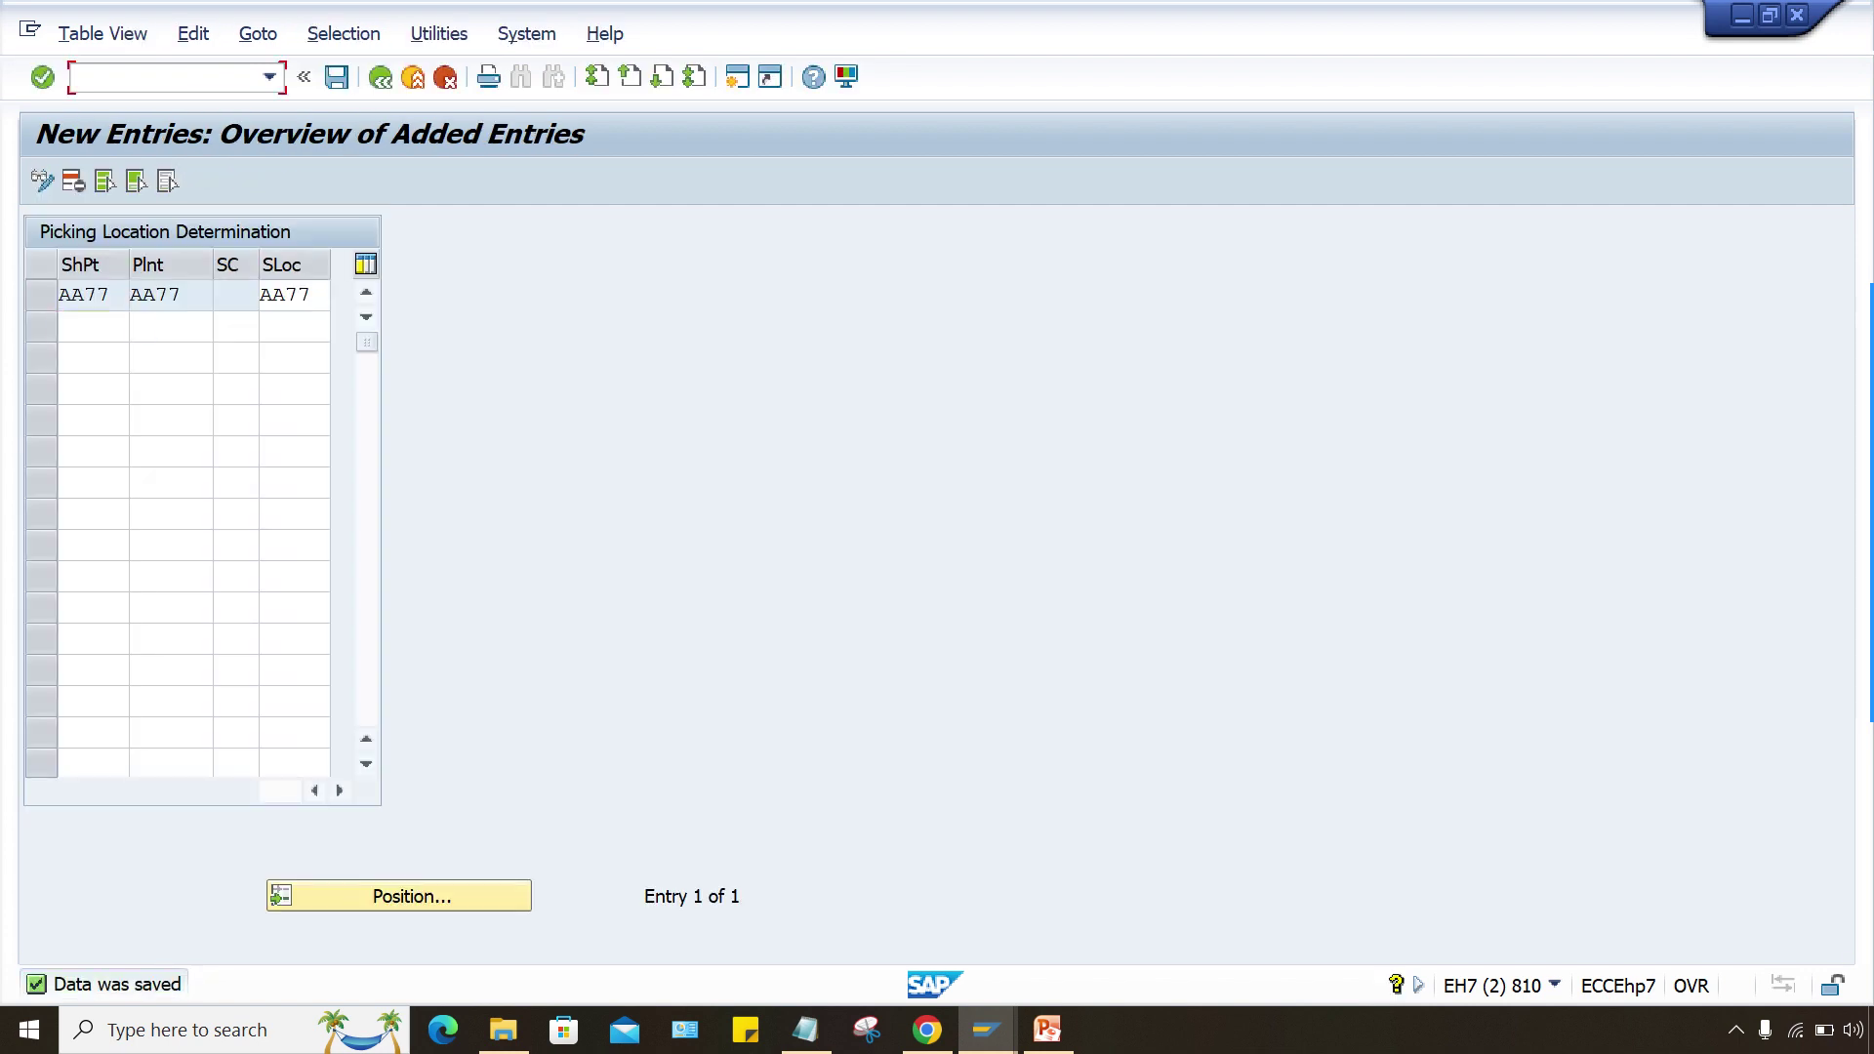
pyautogui.write('/NVA01')
# Start a standard order OR for sales organization AA77
pyautogui.press('Return')
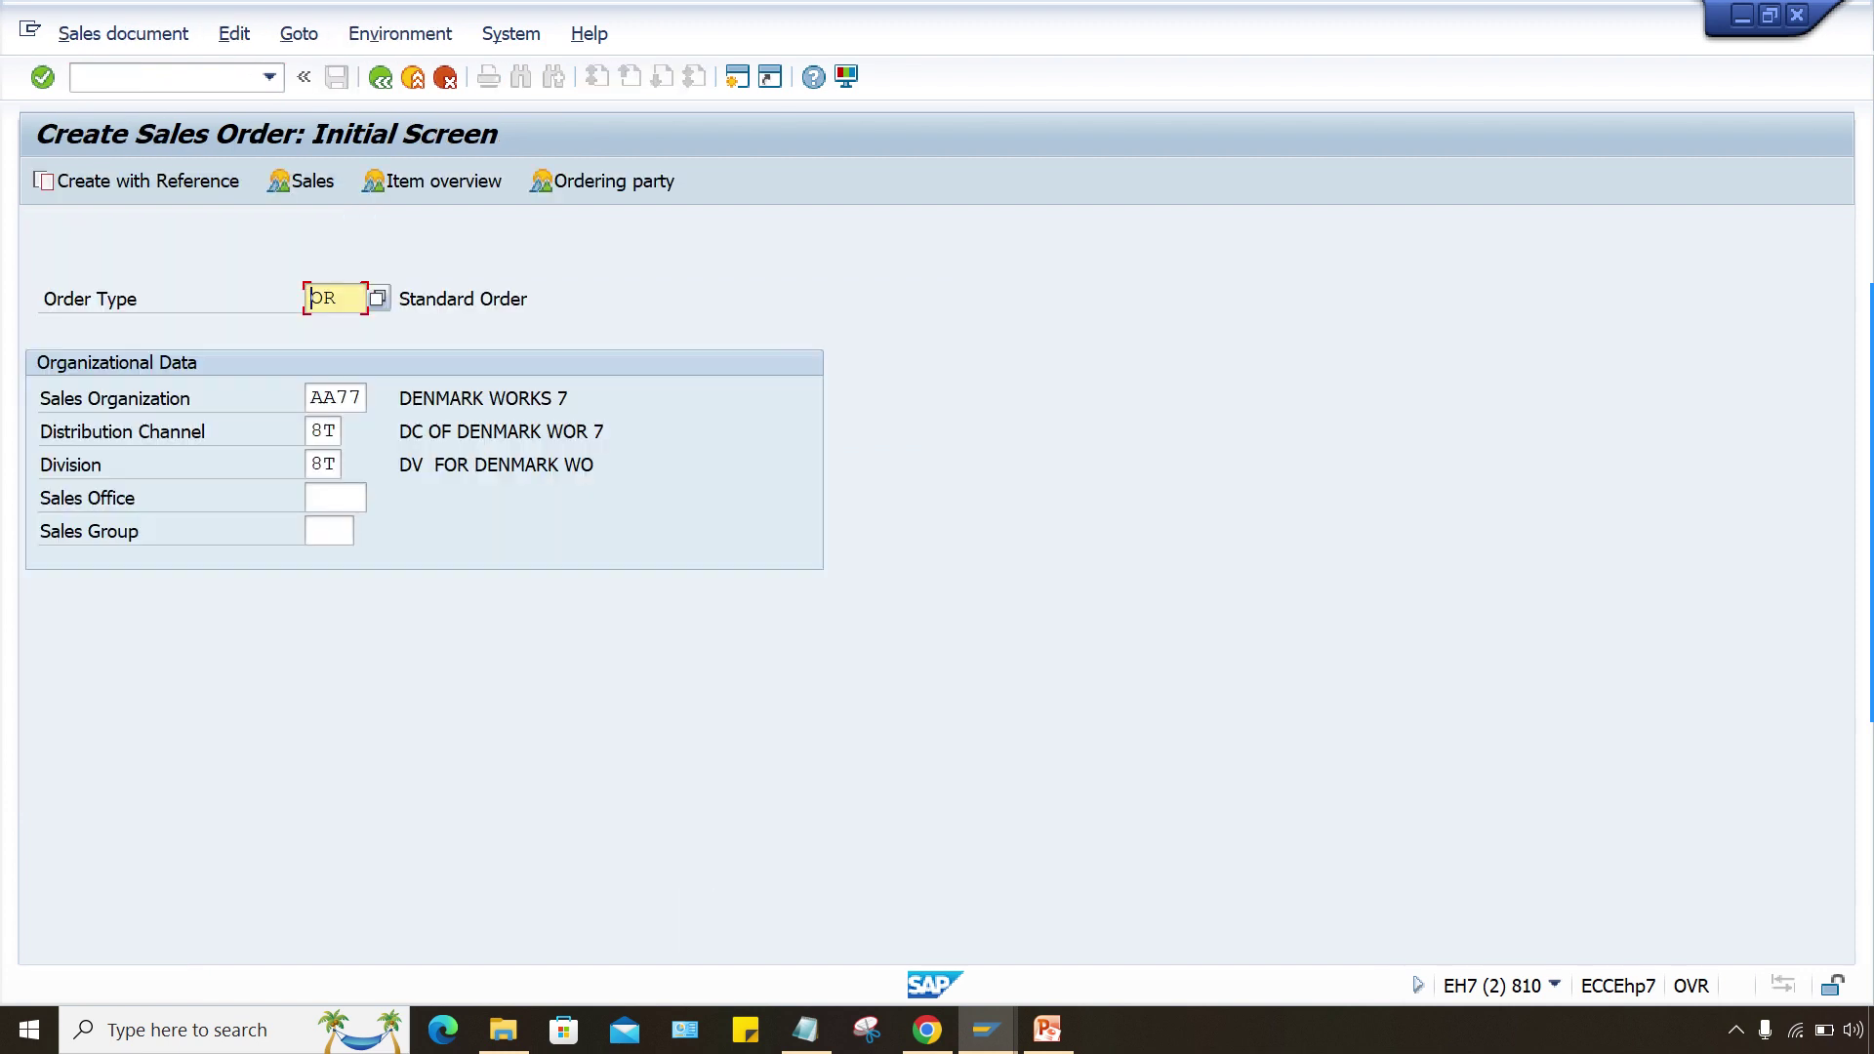
pyautogui.click(324, 398)
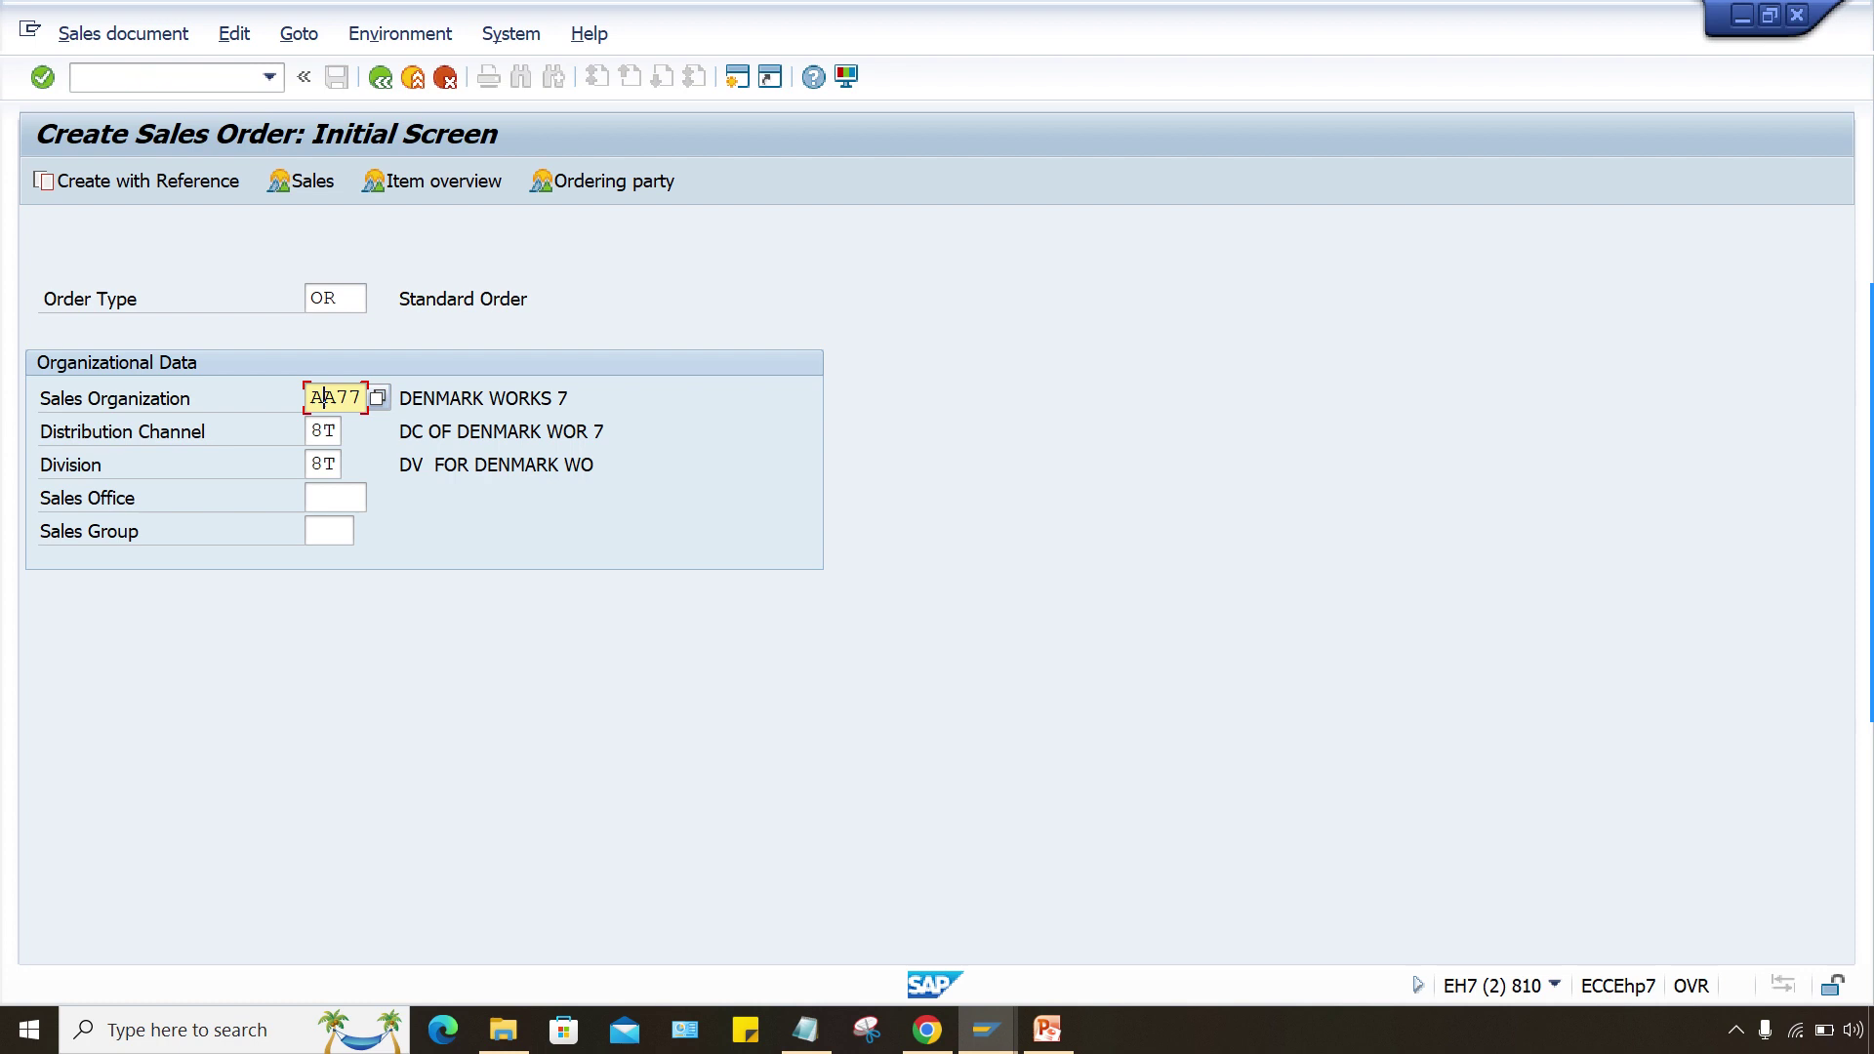
pyautogui.click(323, 431)
pyautogui.click(324, 465)
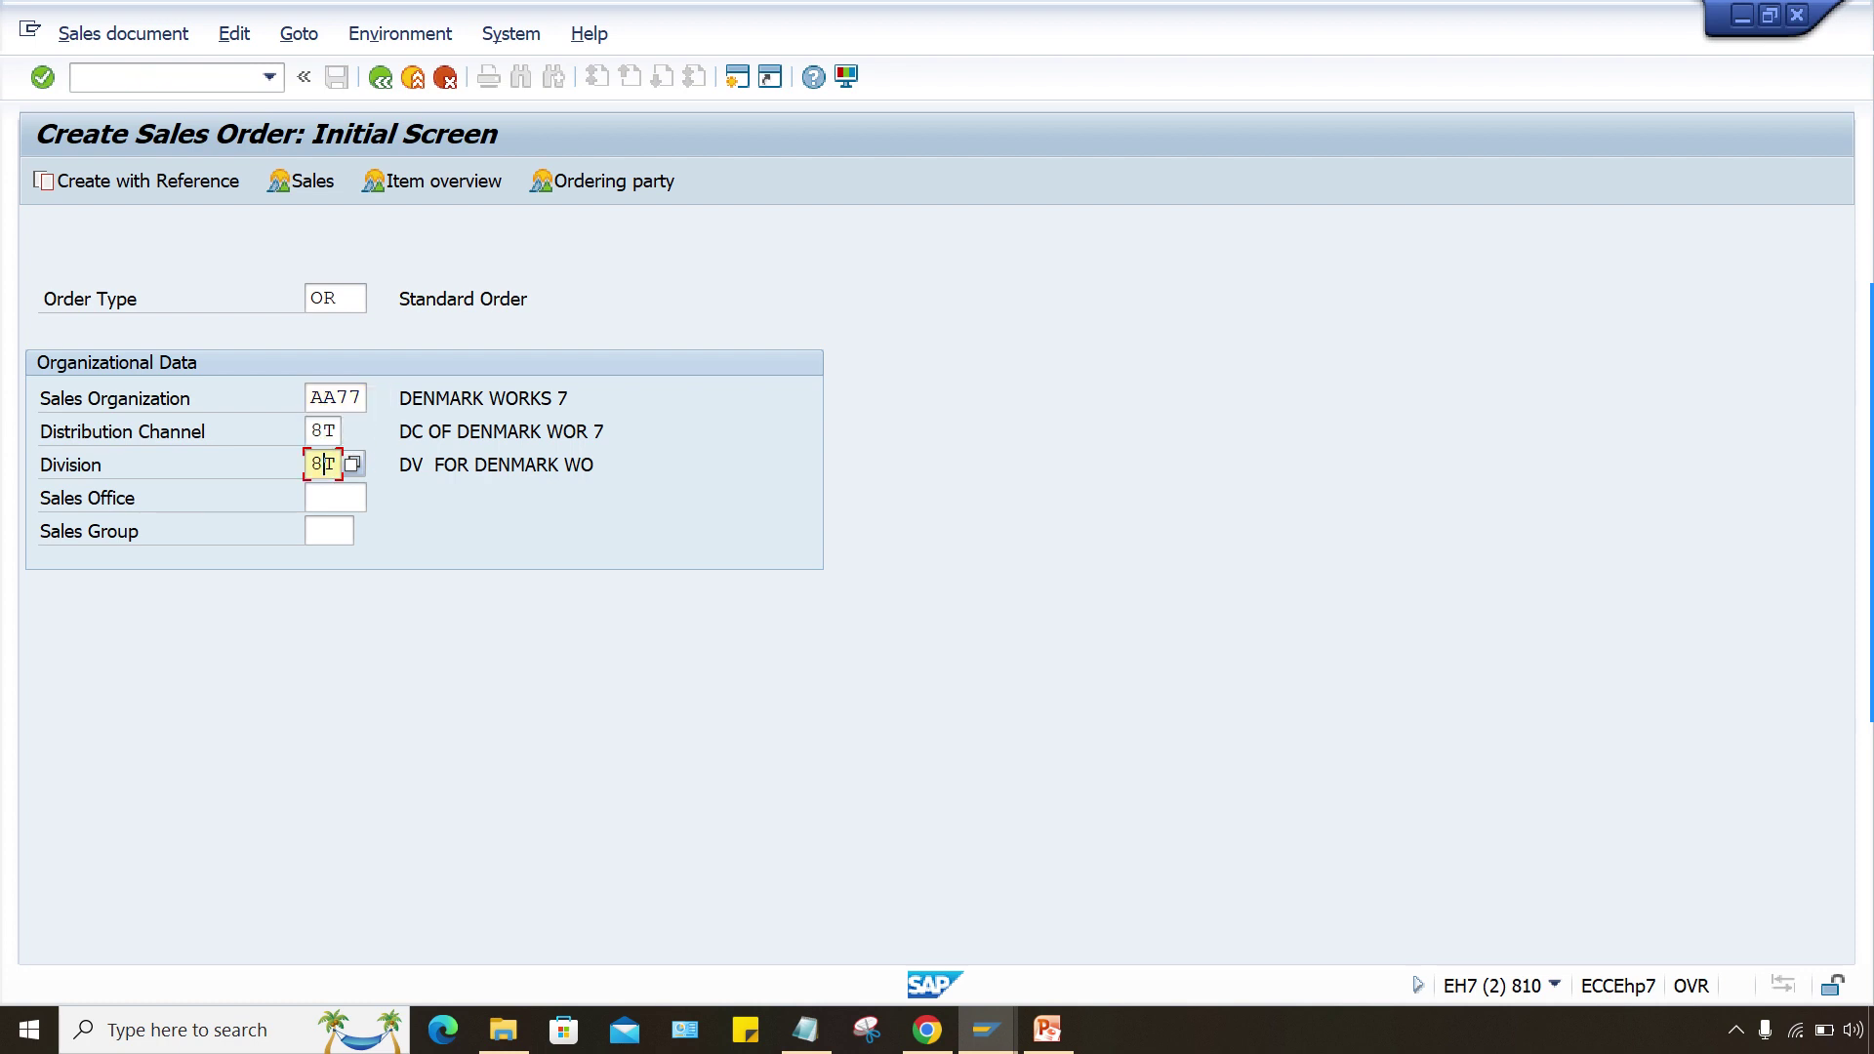
pyautogui.press('Return')
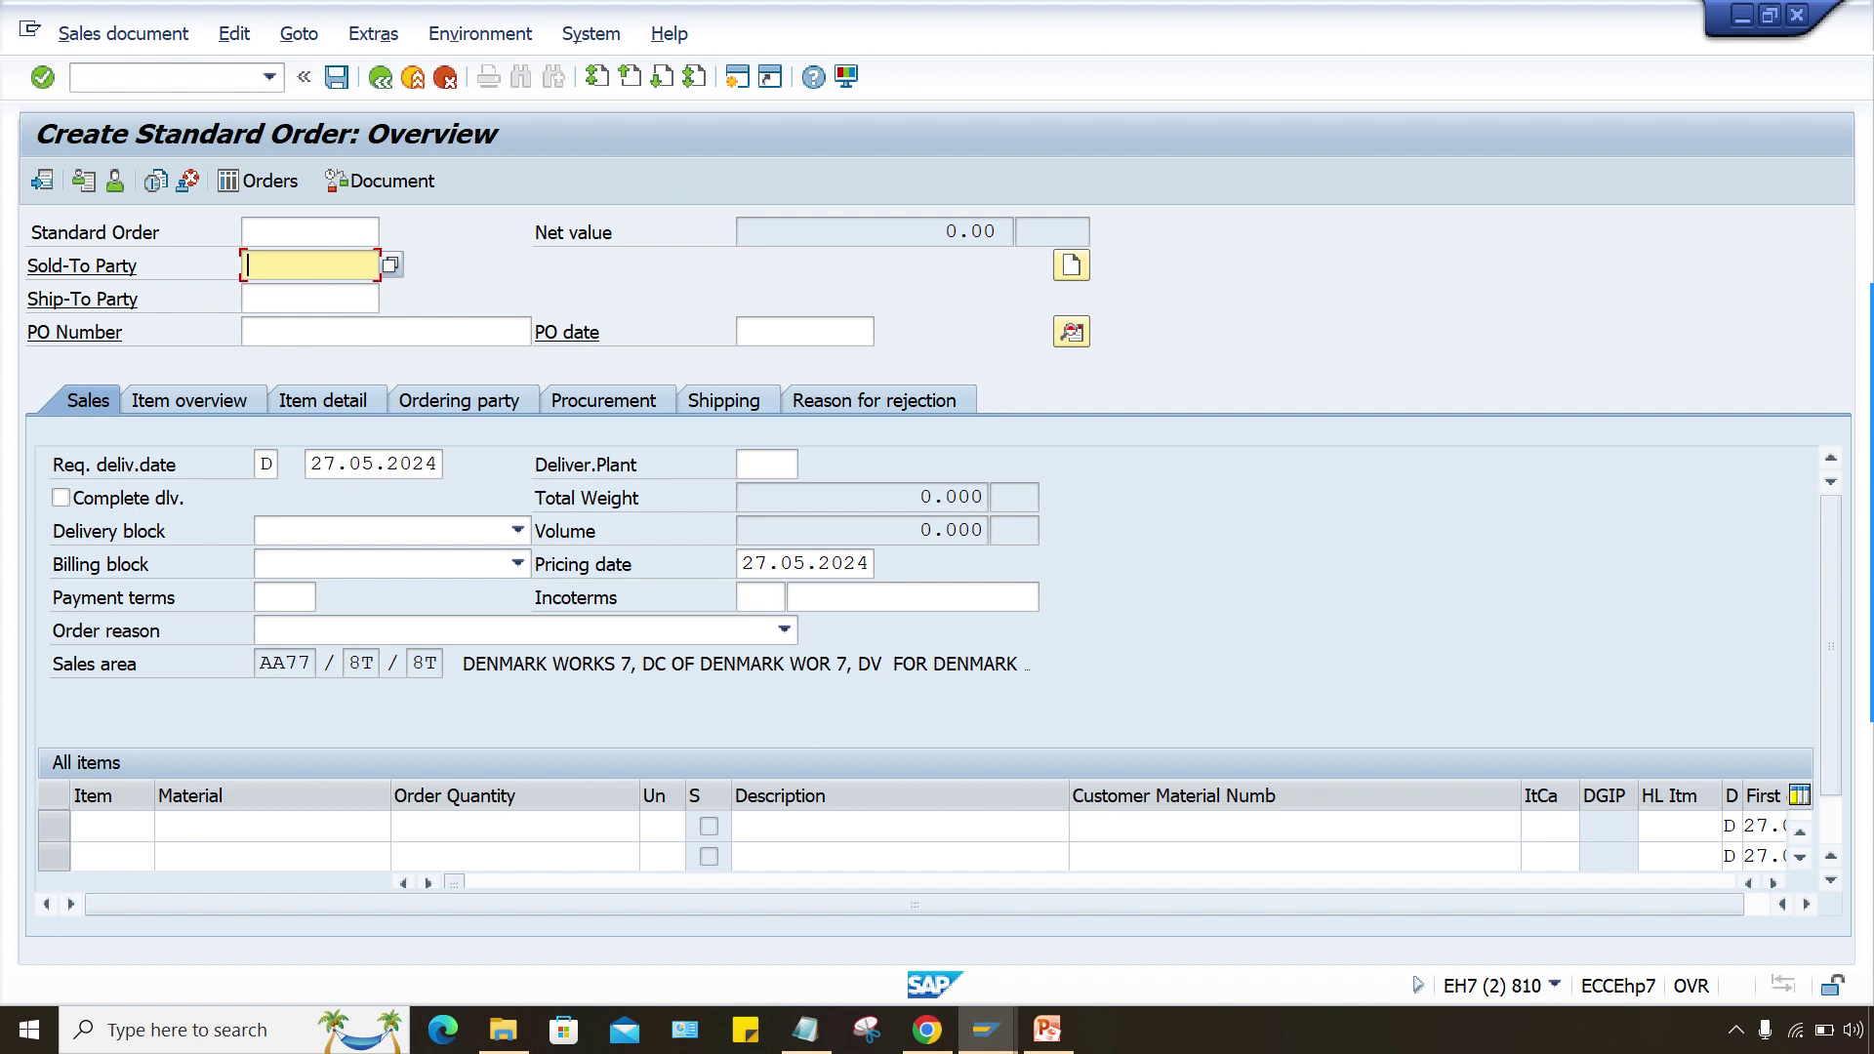
# Enter the sold-to party and 1 BOX of AA77_FG1, then save order 108
pyautogui.write('1015')
pyautogui.click(272, 826)
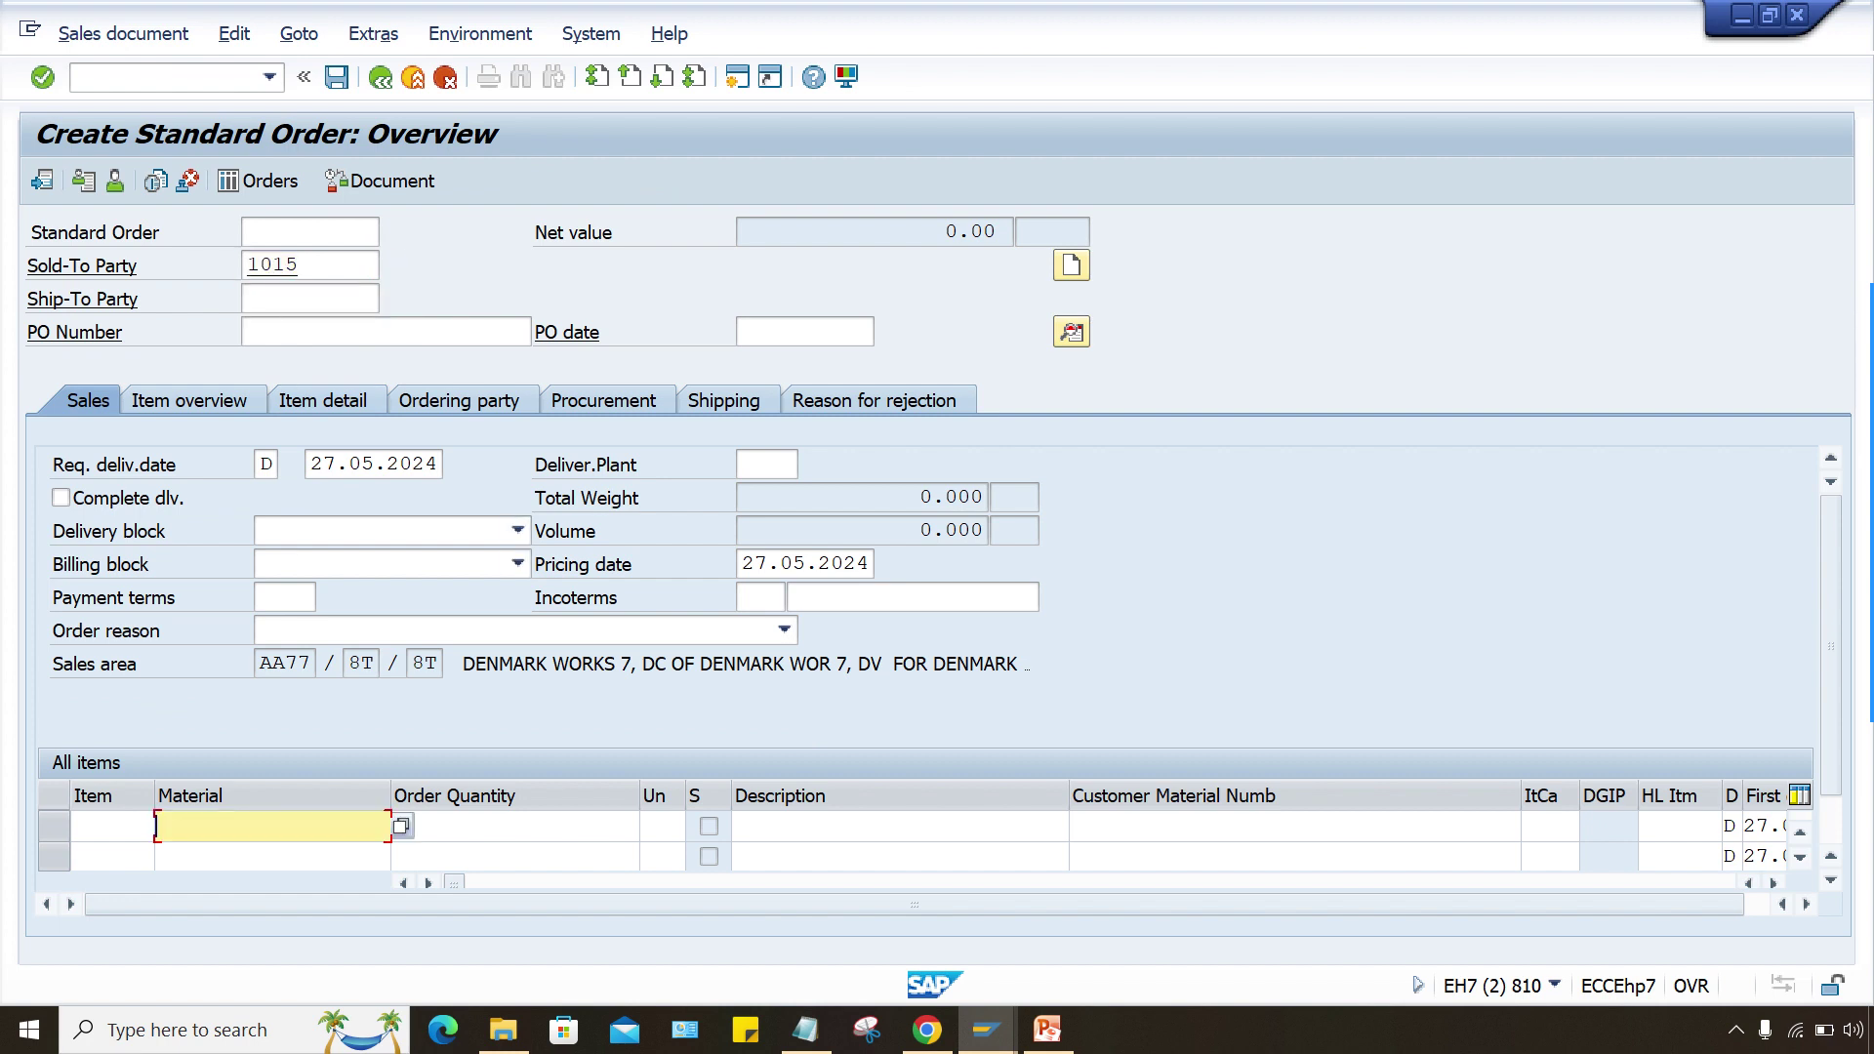
pyautogui.press('space')
pyautogui.click(255, 856)
pyautogui.press('Tab')
pyautogui.write('1')
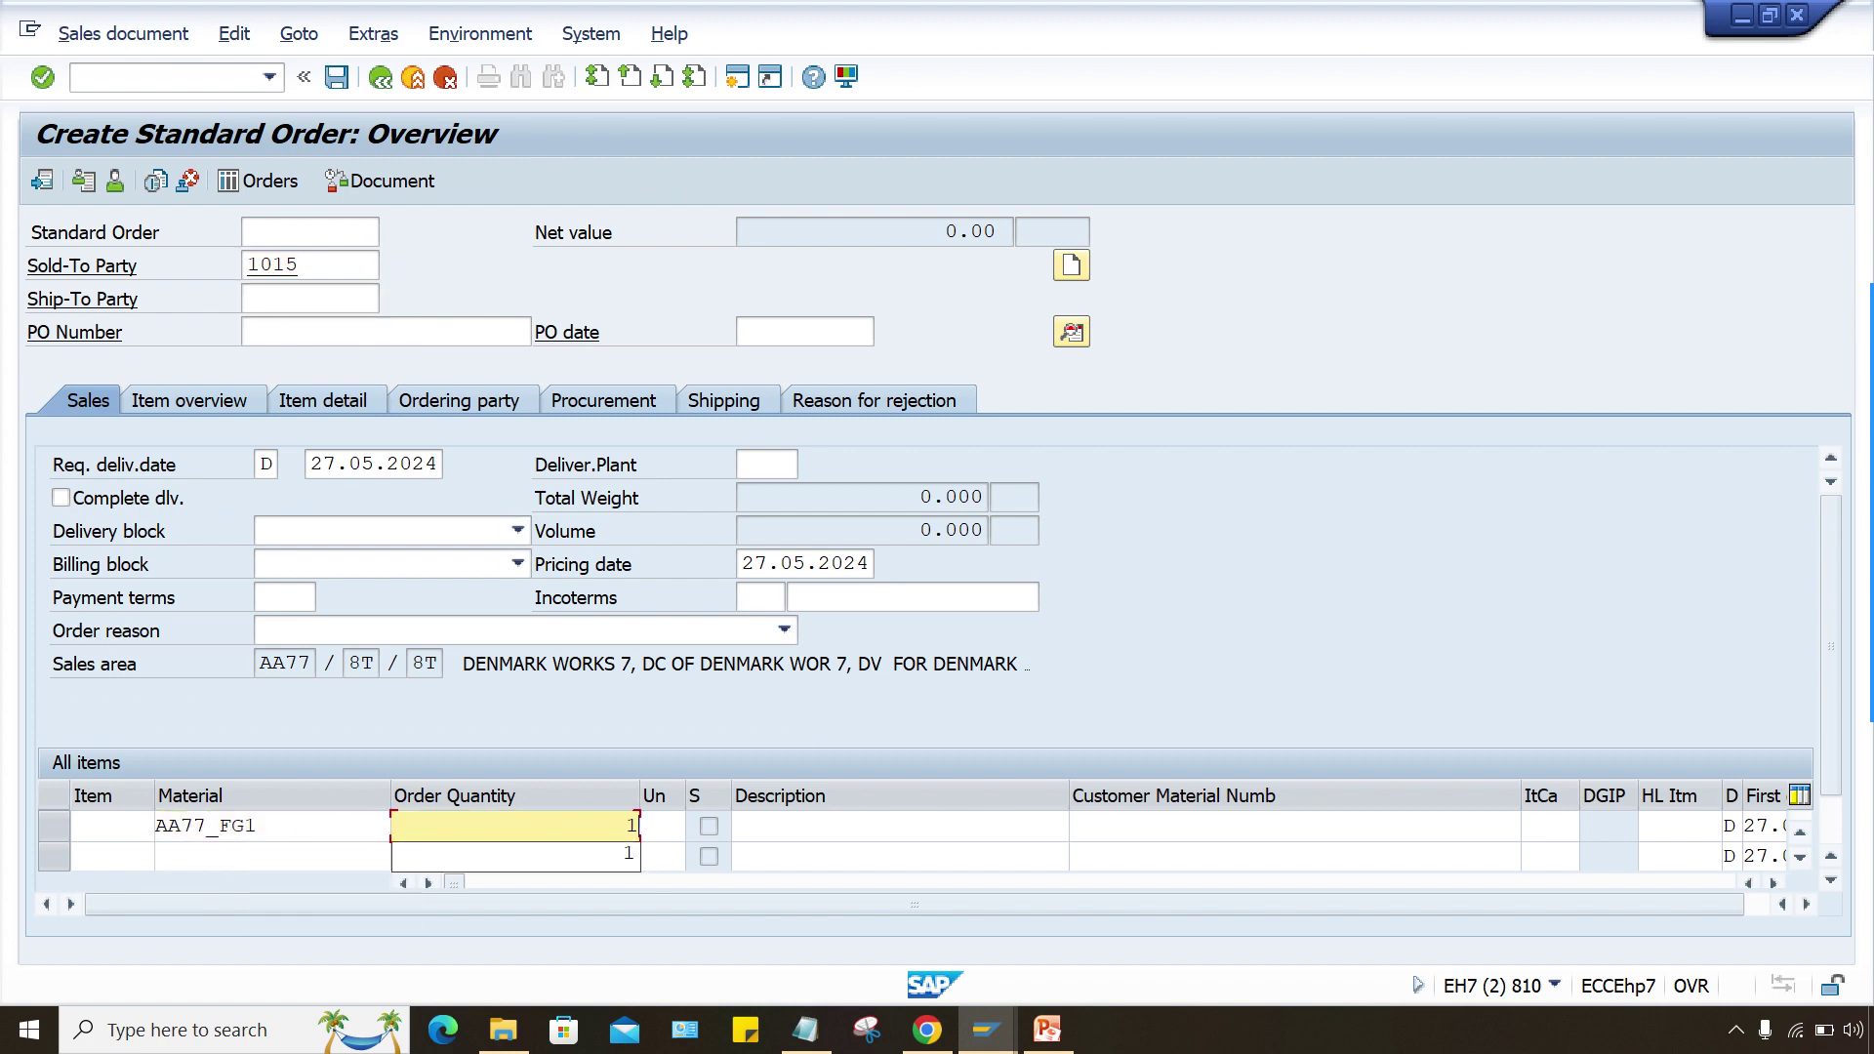
pyautogui.press('Return')
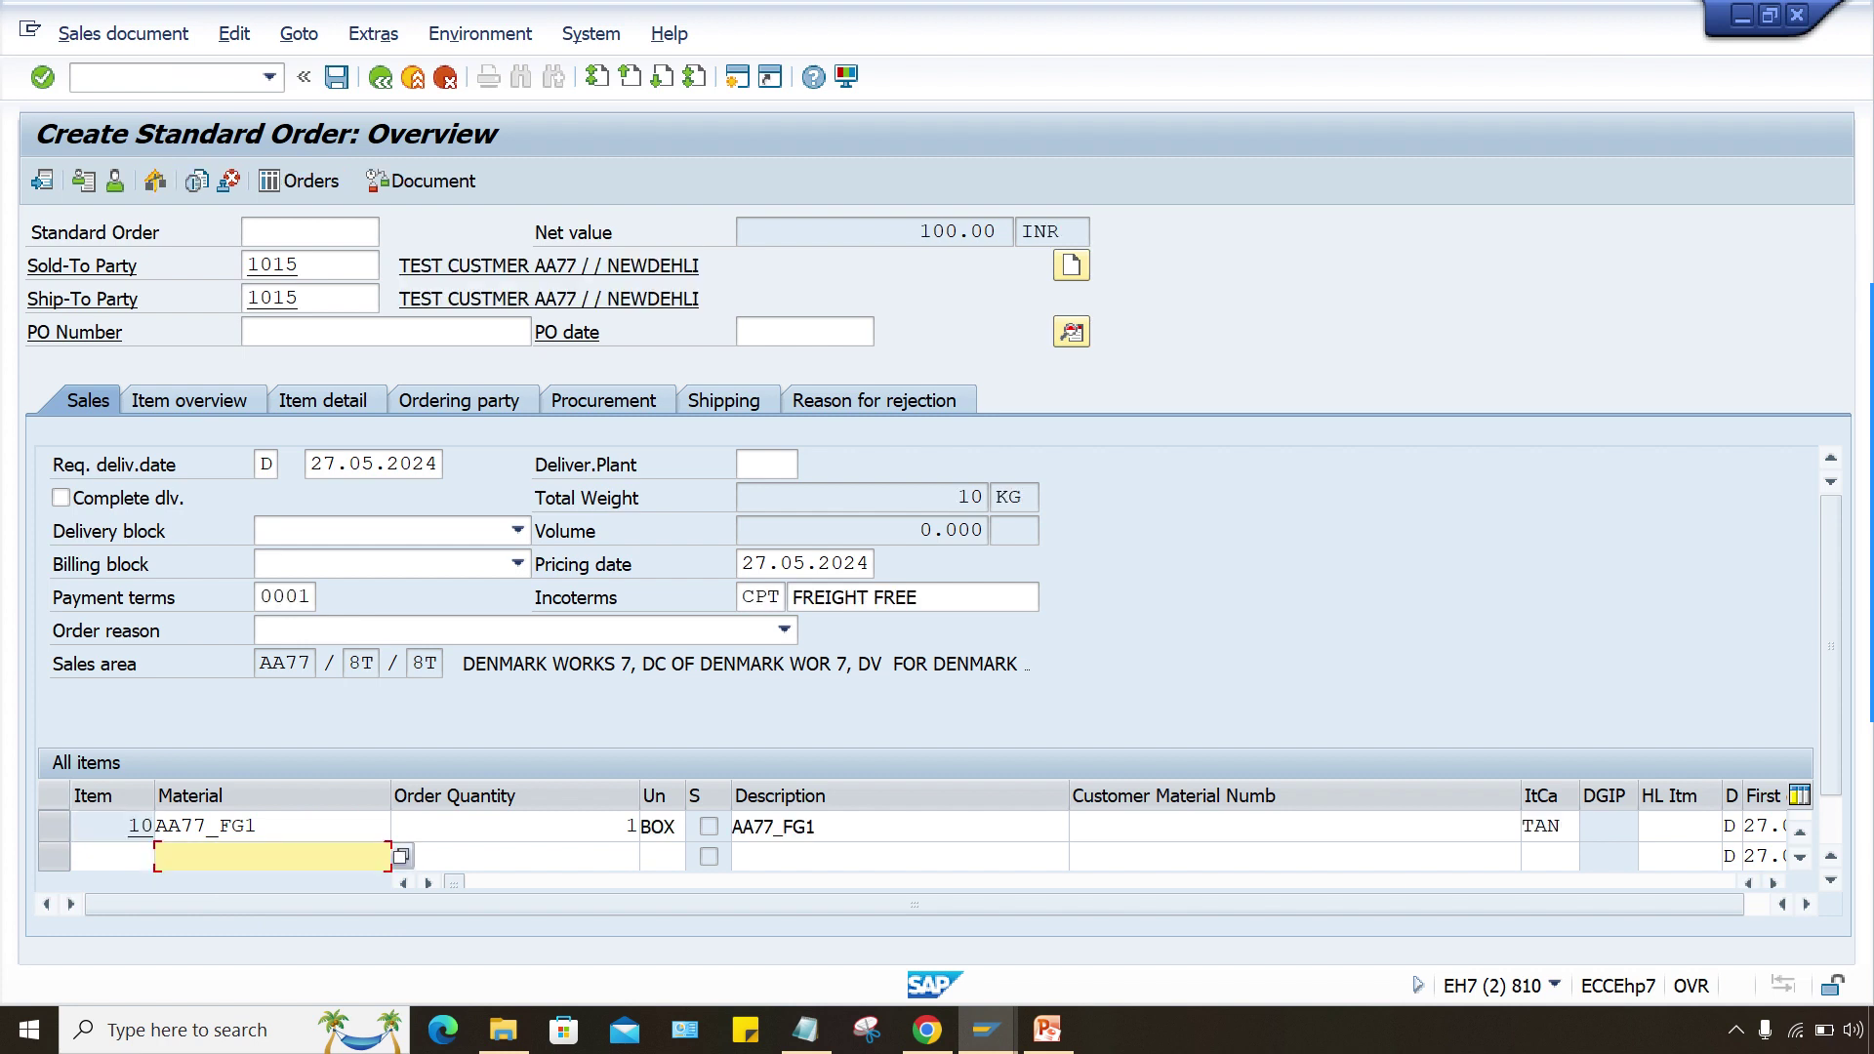
pyautogui.hotkey('ctrl', 's')
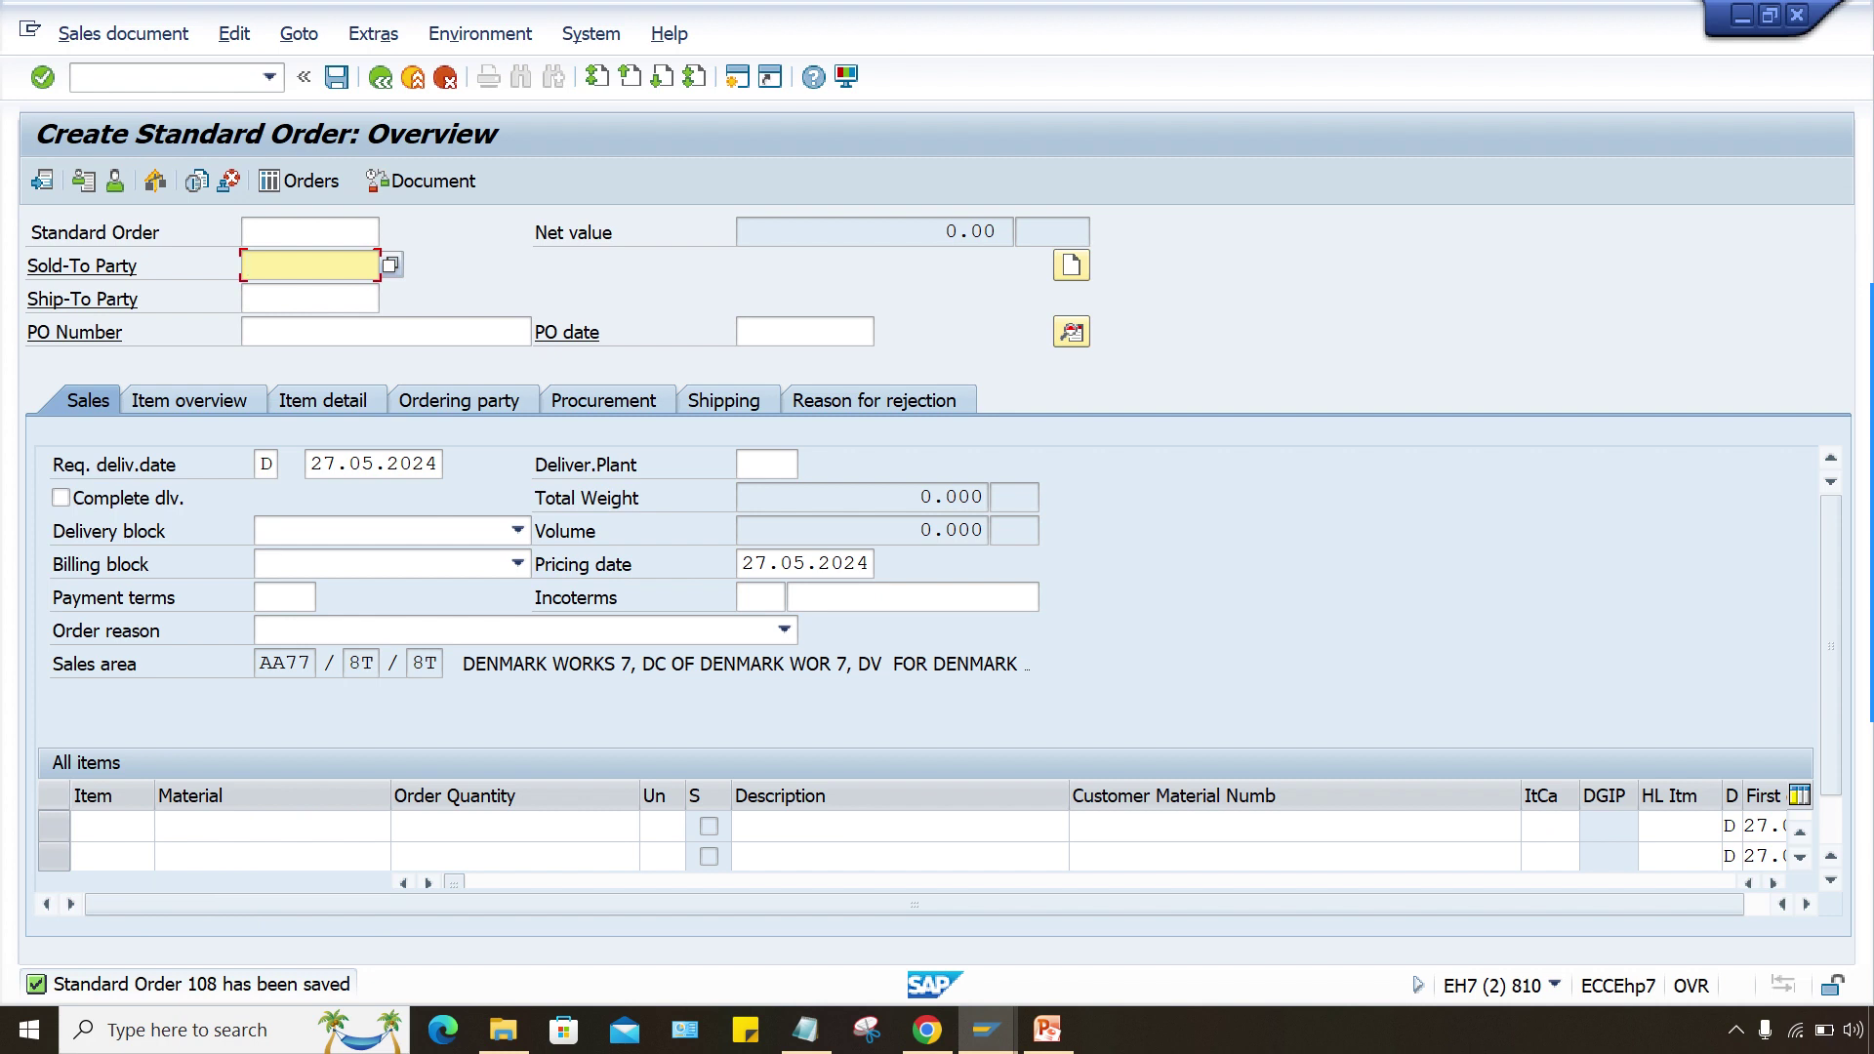
# Start the outbound delivery for order 108 with /NVL01N
pyautogui.click(137, 77)
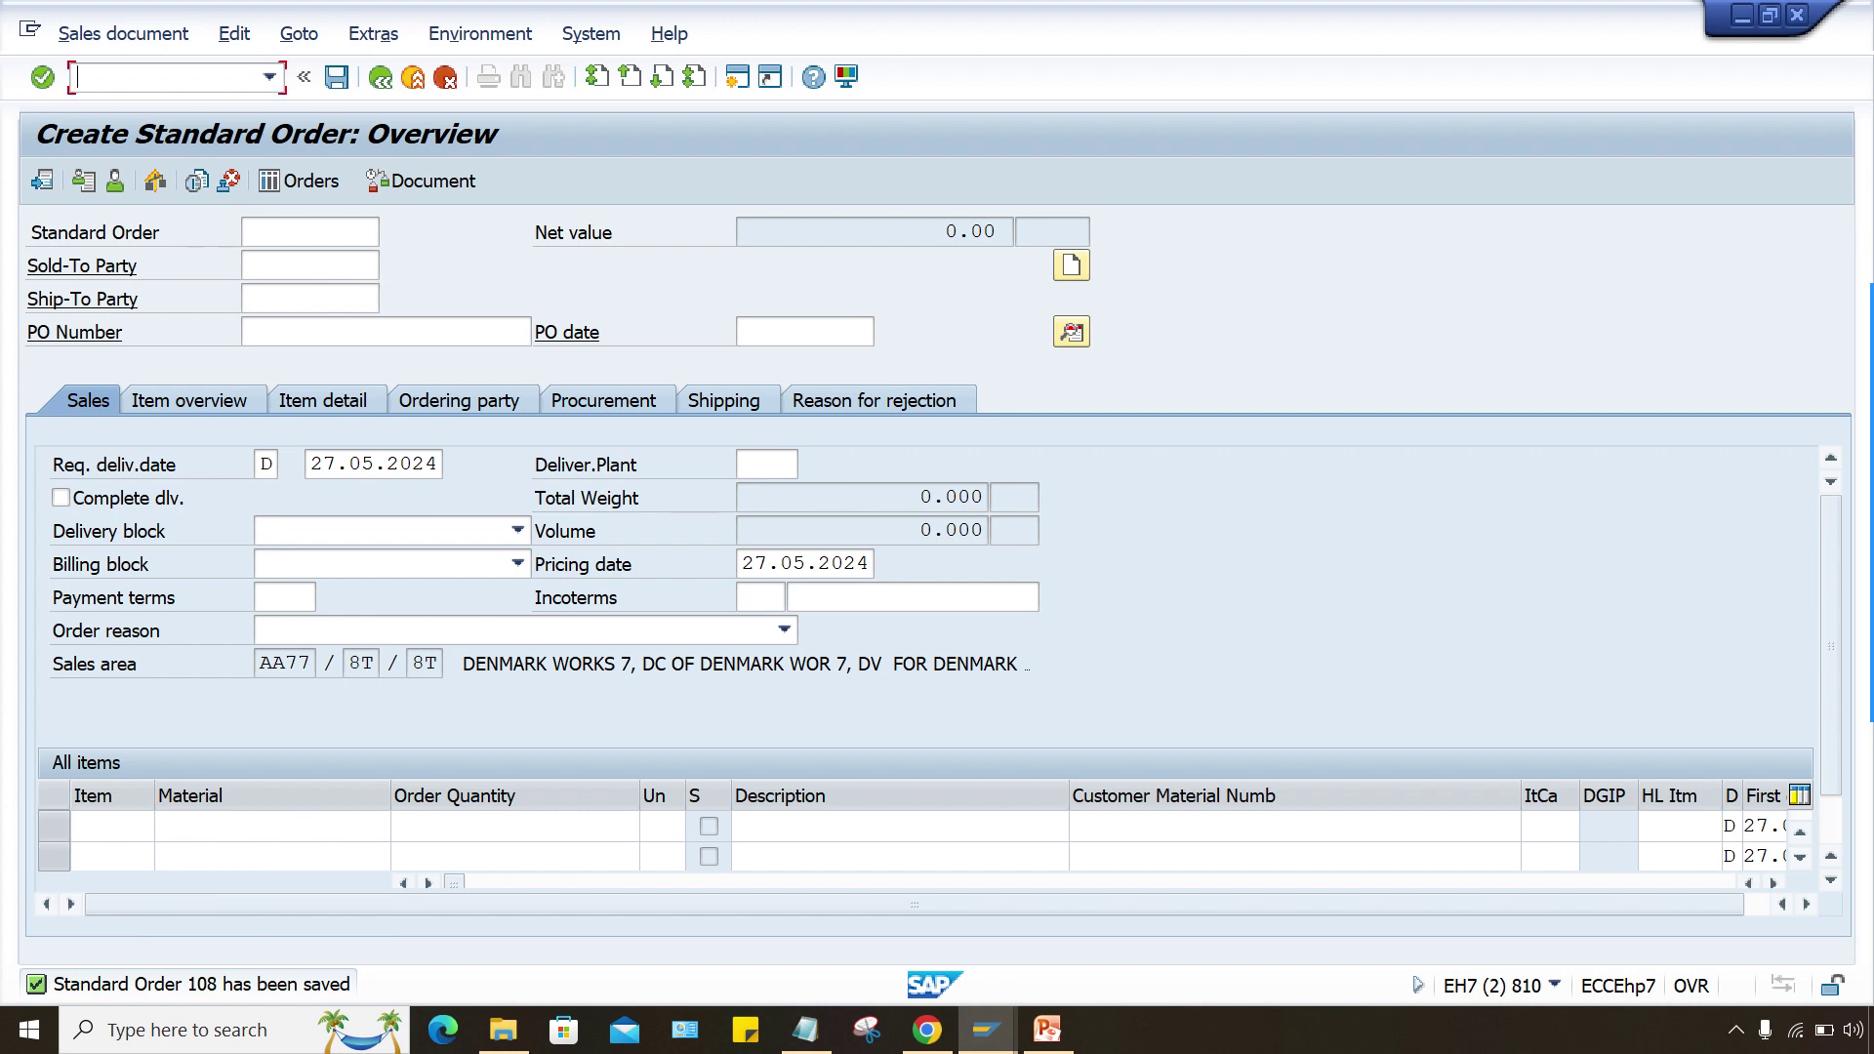
pyautogui.write('/NVL01N')
pyautogui.press('Return')
pyautogui.press('Return')
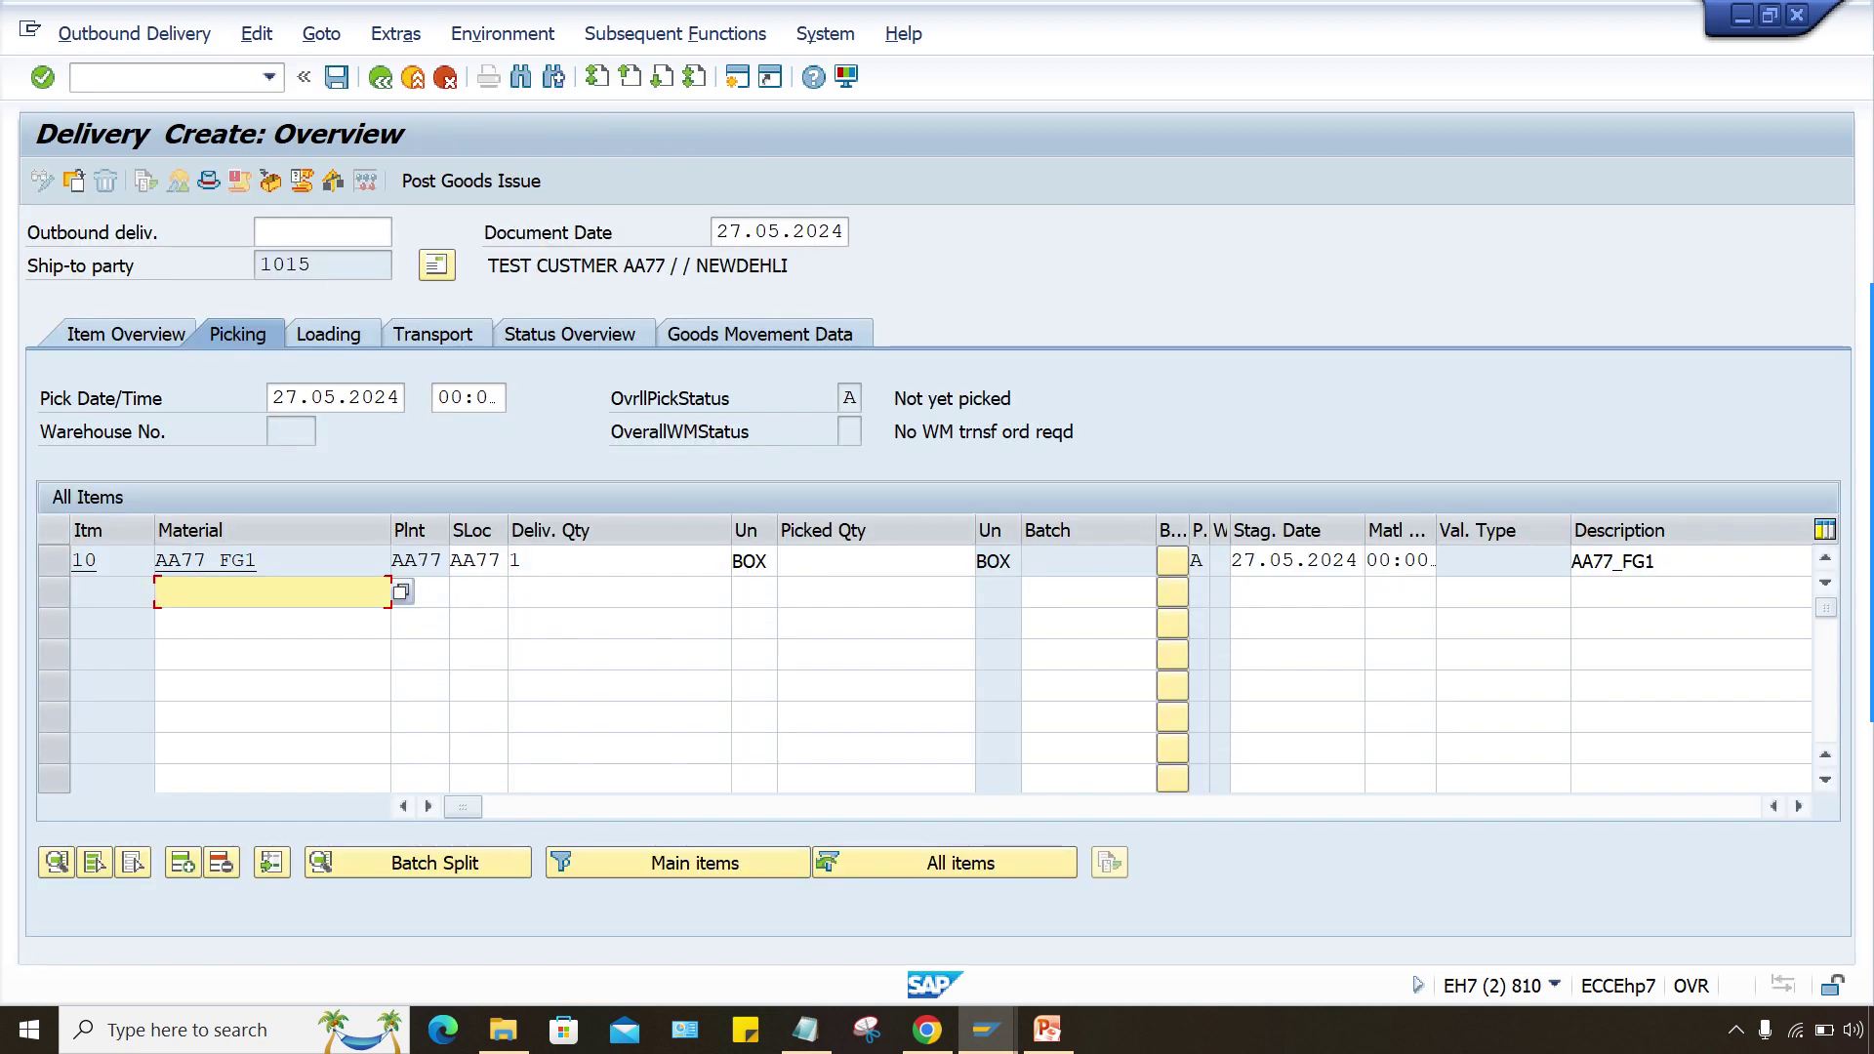
# Set storage location AA77 and picked quantity 1 for item 10, then post goods issue
pyautogui.click(476, 561)
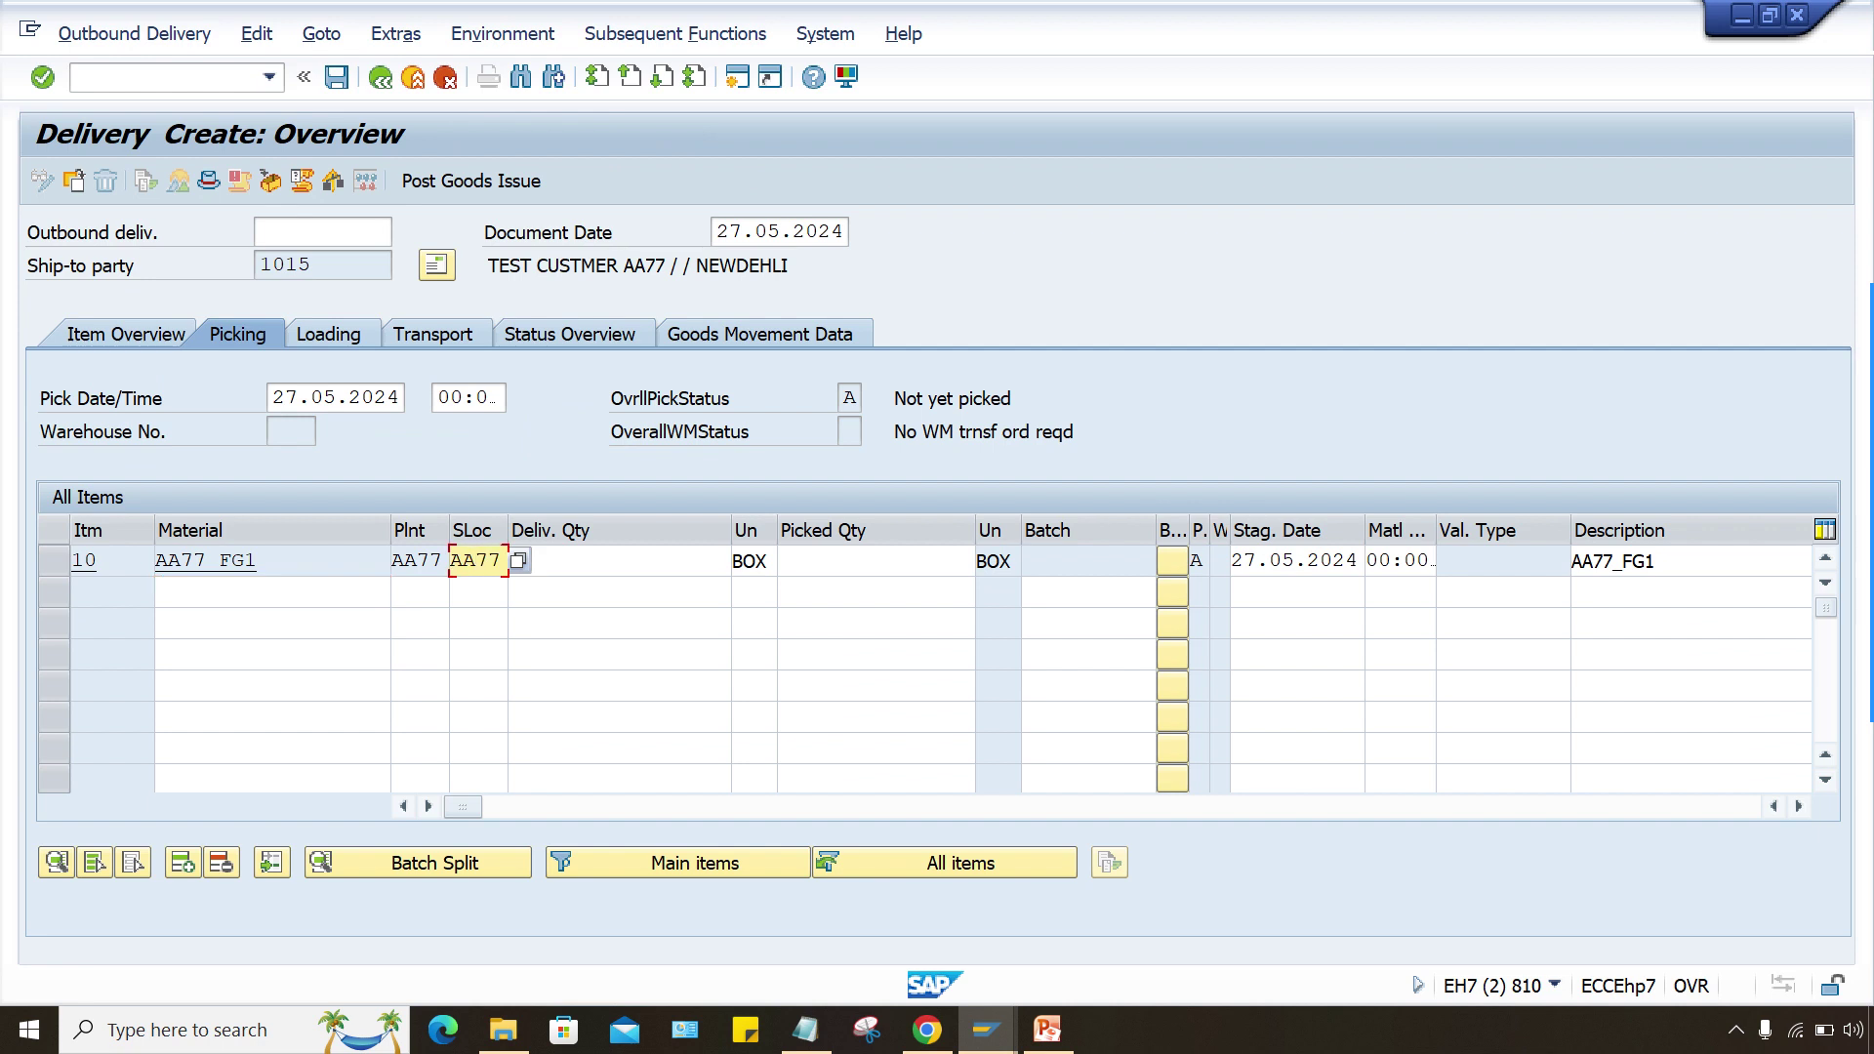
pyautogui.press('Tab')
pyautogui.write('1')
pyautogui.press('Tab')
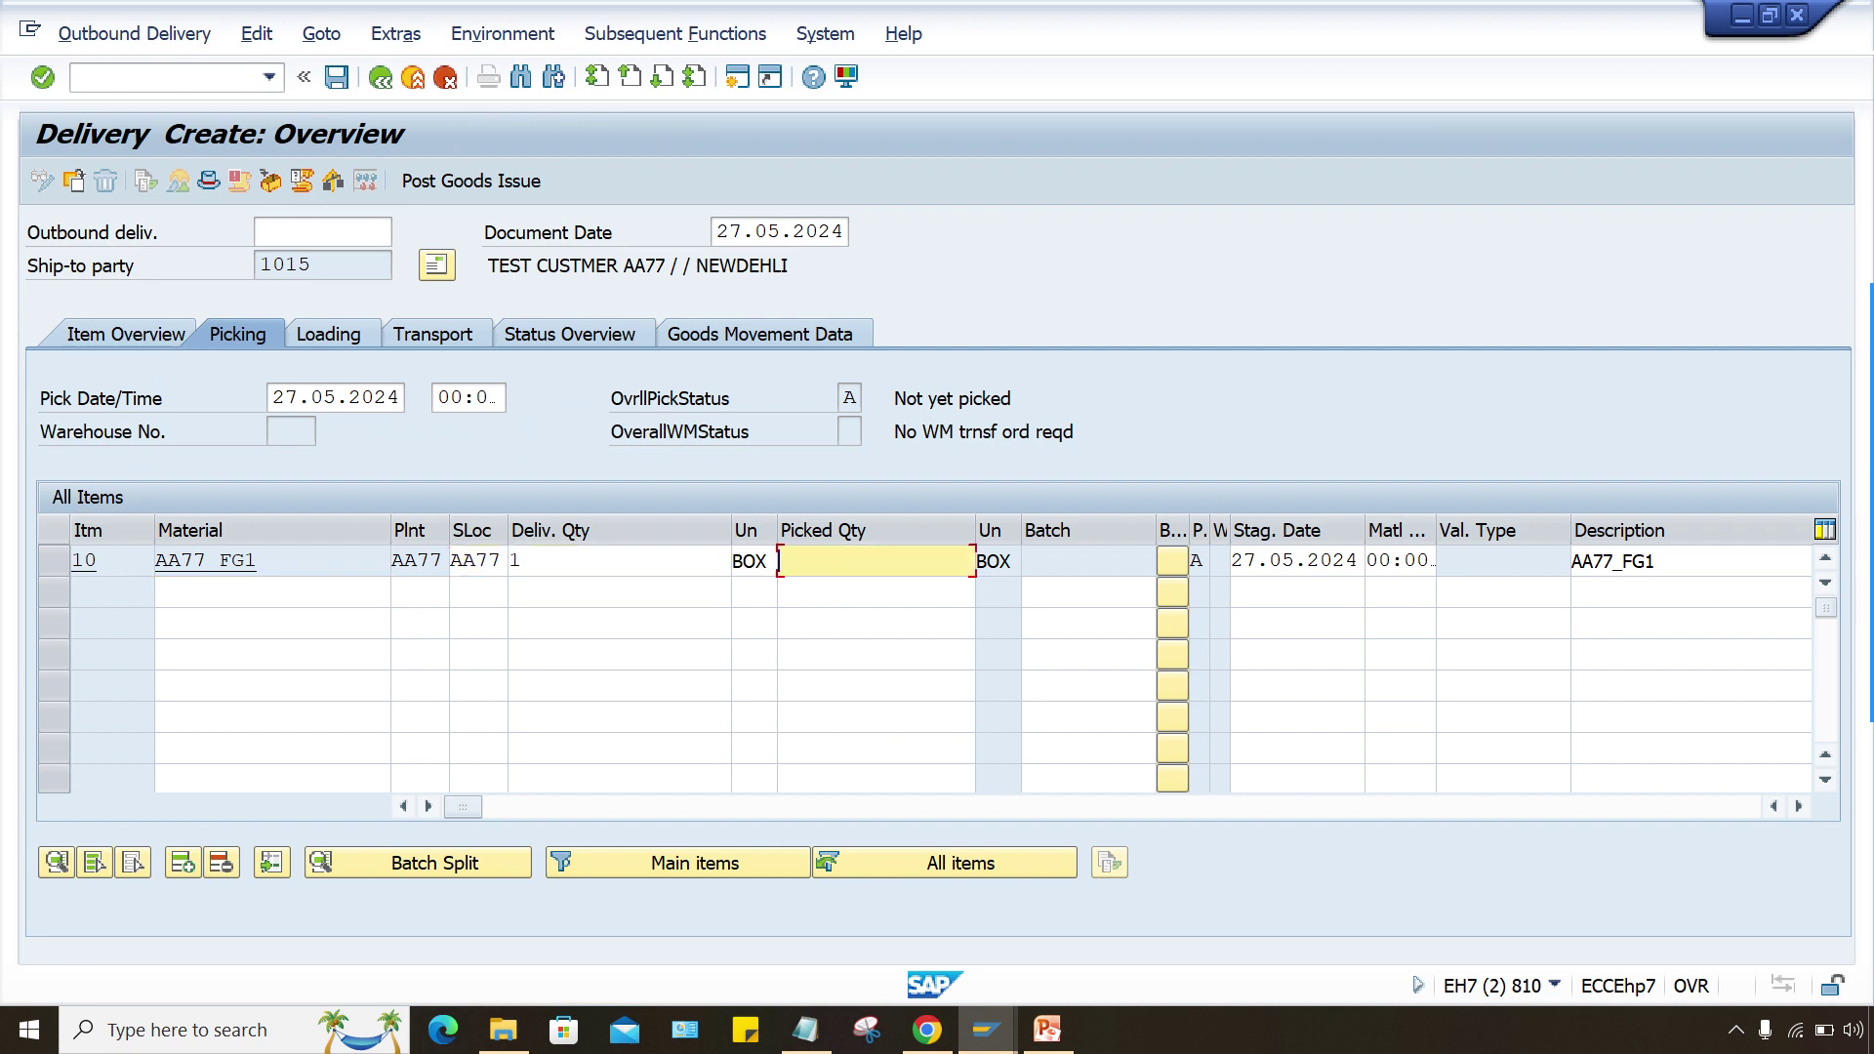
pyautogui.write('1')
pyautogui.press('Return')
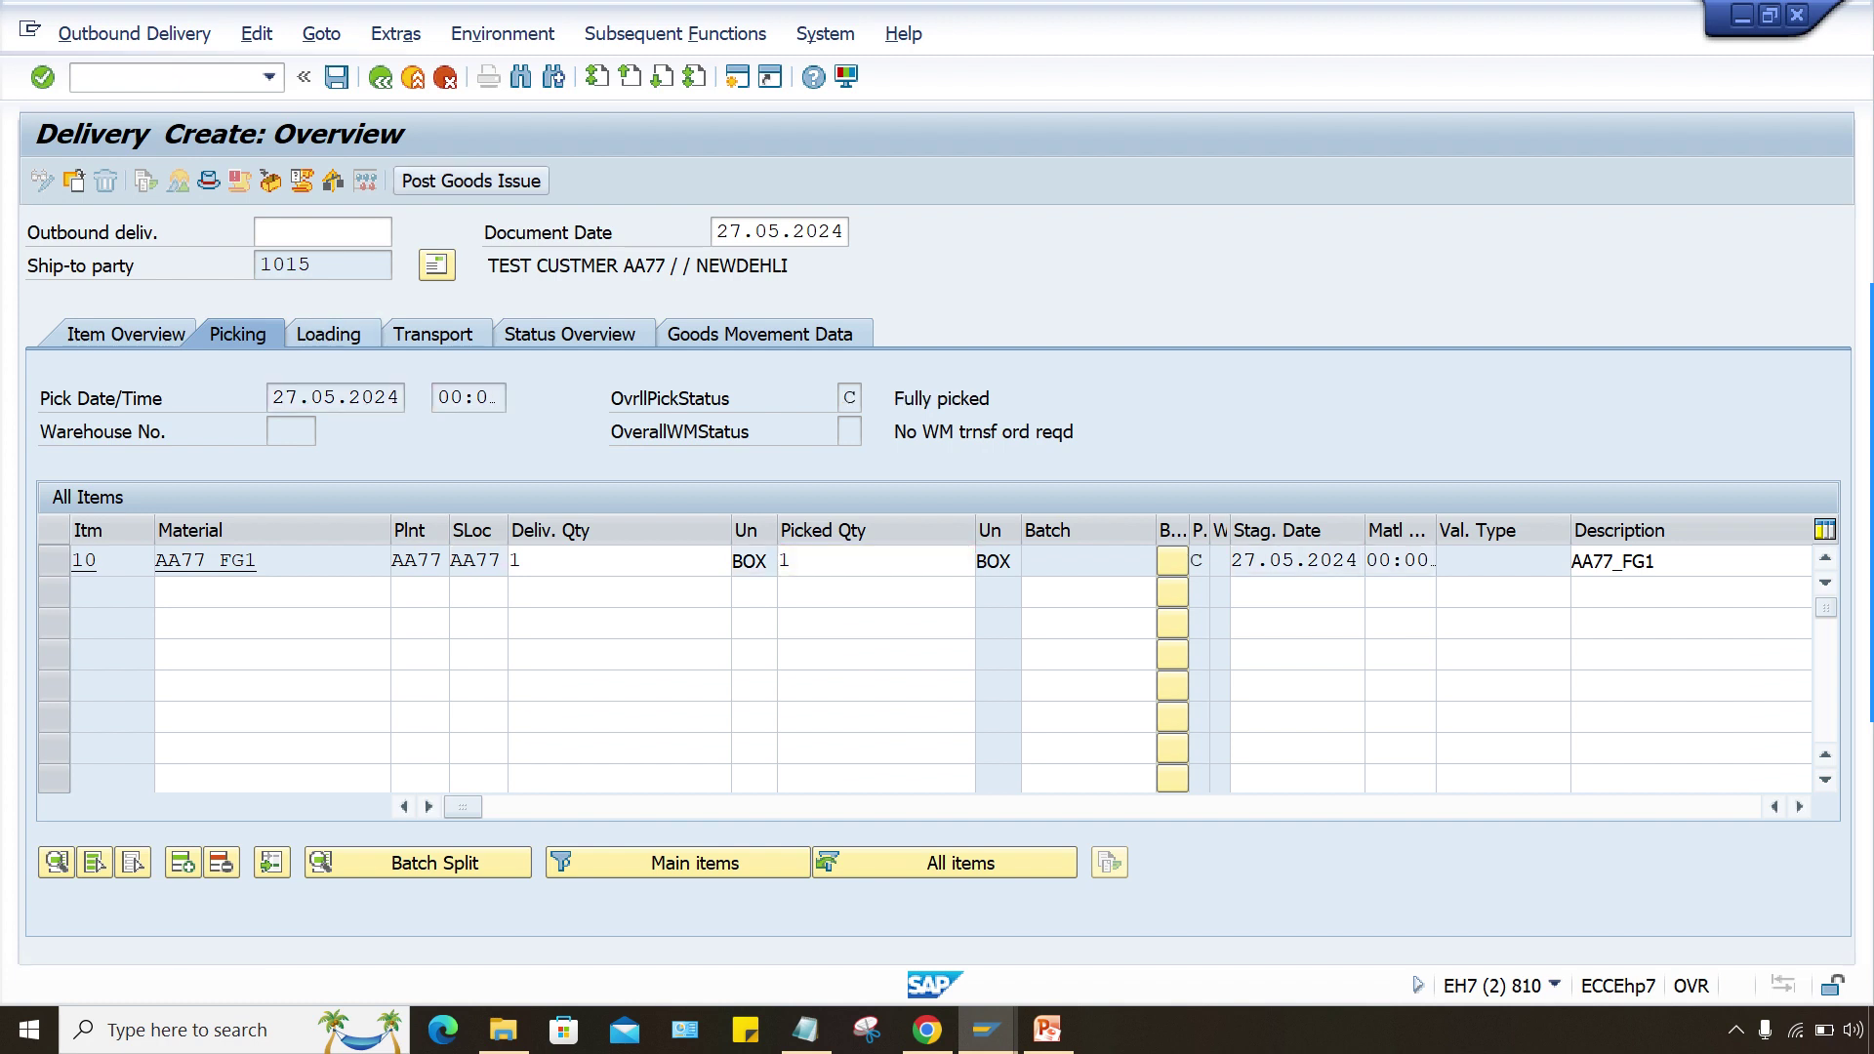
pyautogui.click(470, 181)
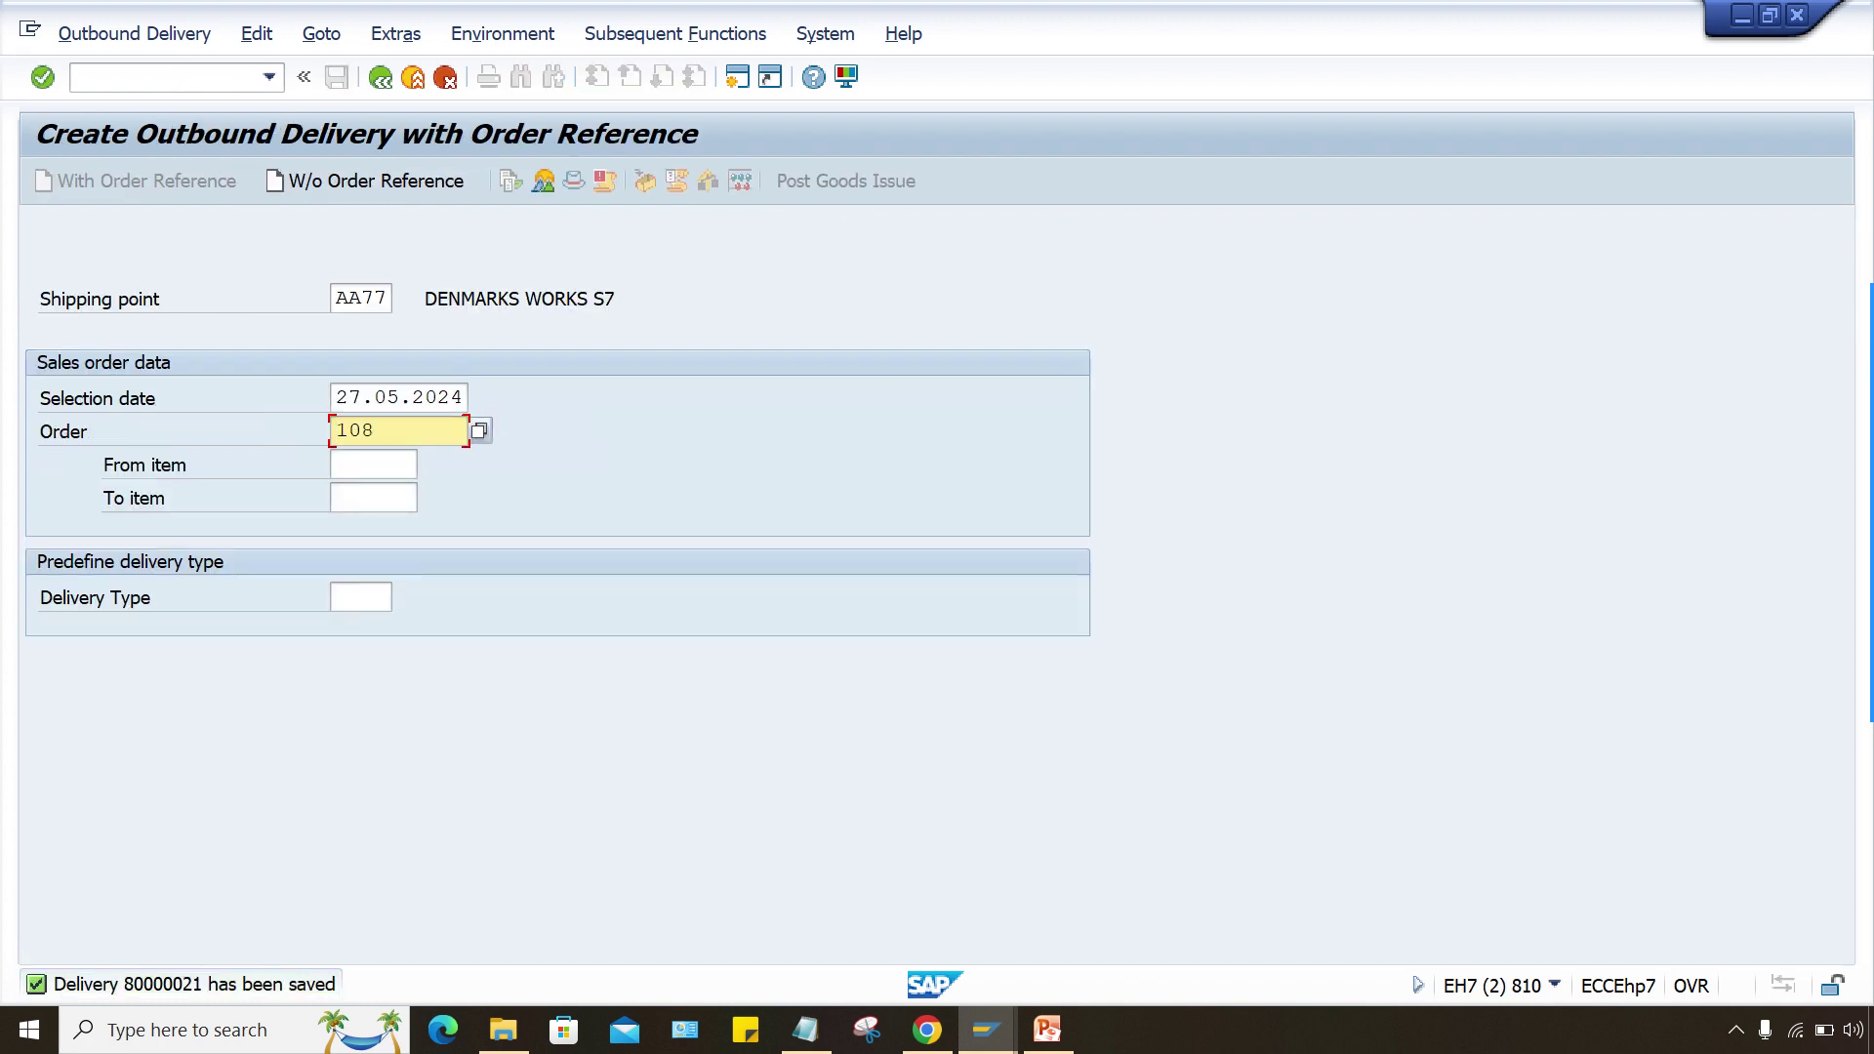
# Bring up the VF01 billing transaction from the recent transactions list
pyautogui.click(135, 34)
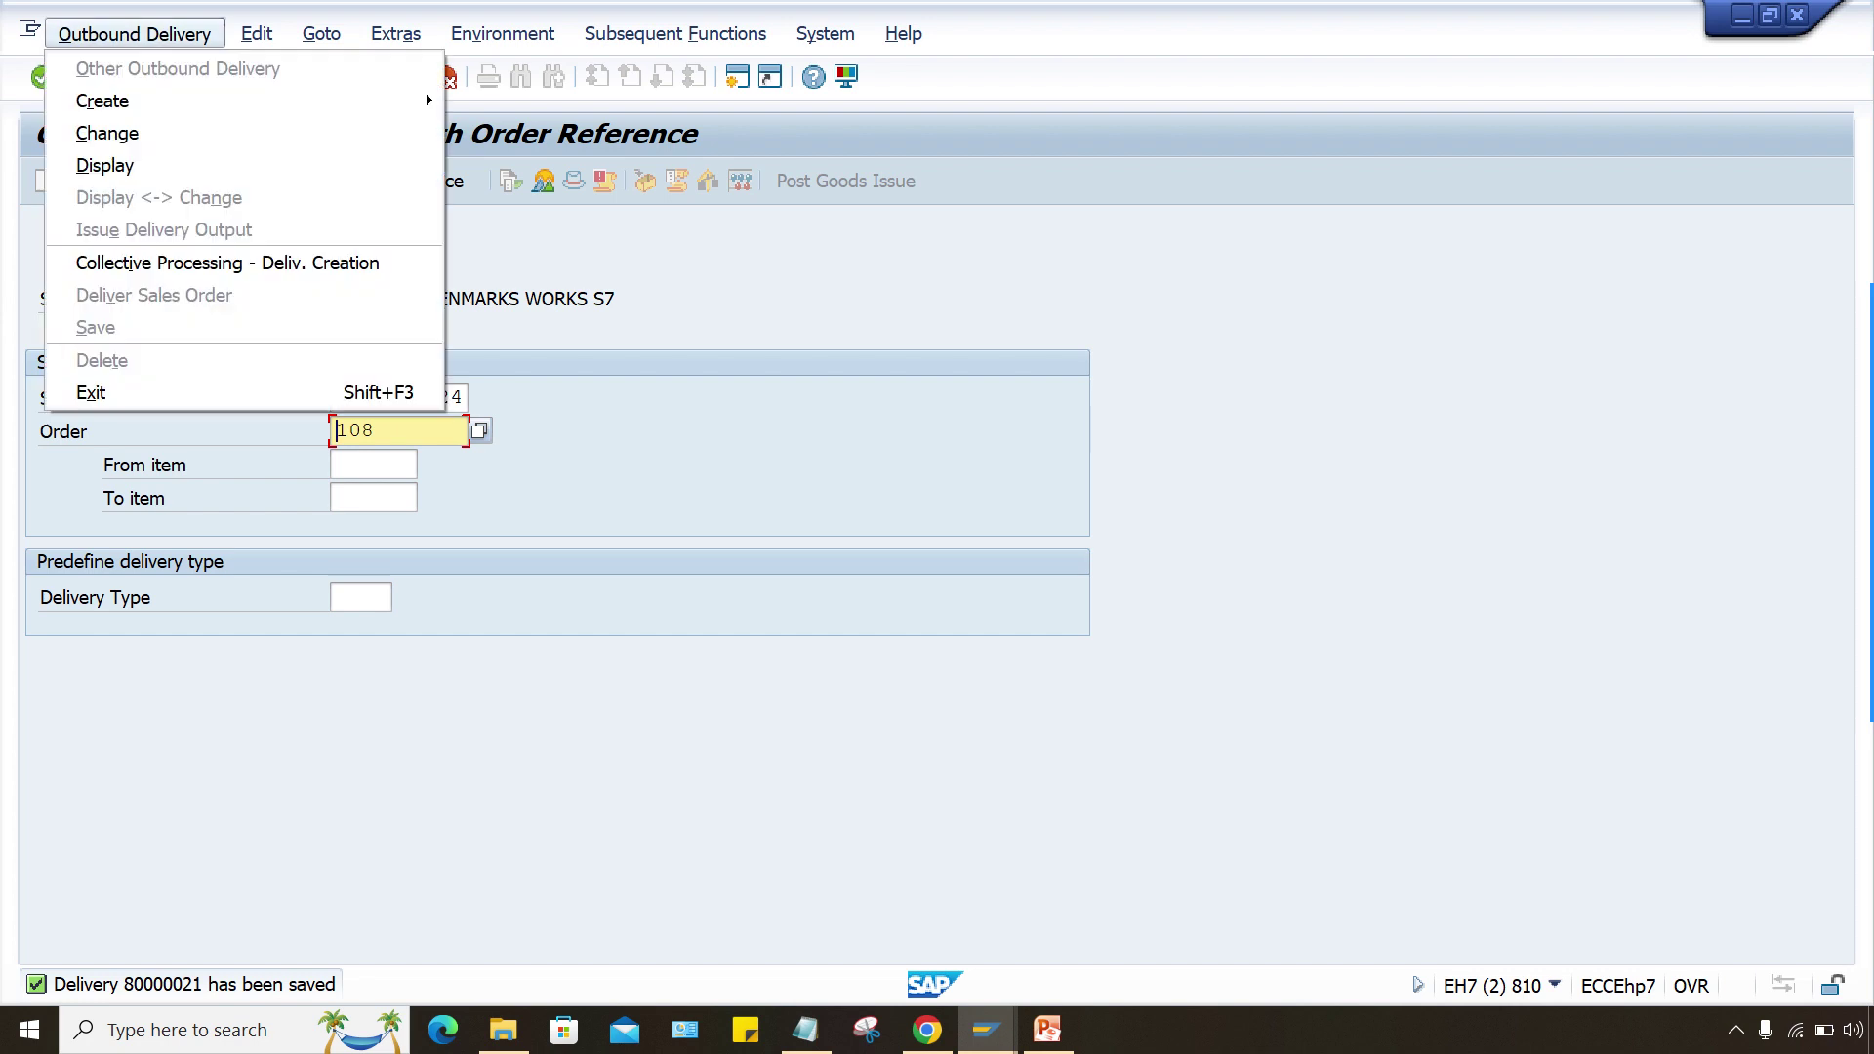
pyautogui.click(106, 166)
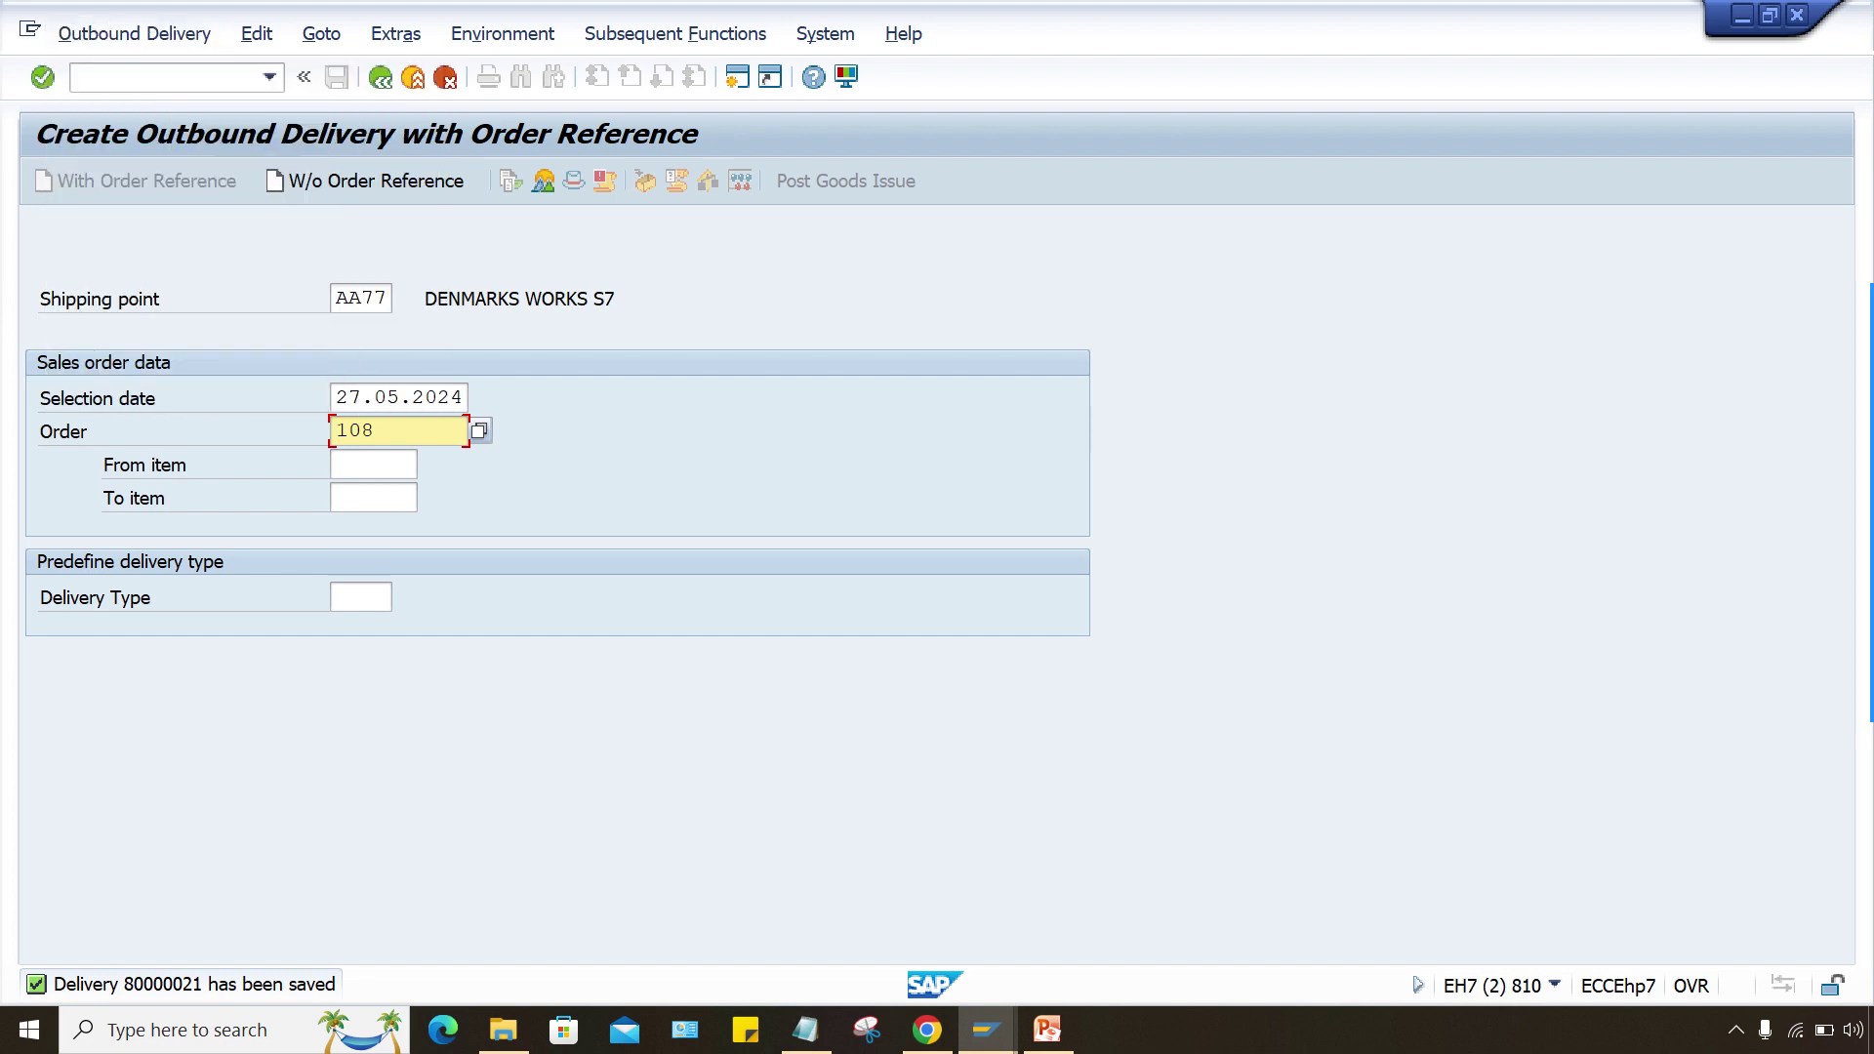
pyautogui.click(270, 78)
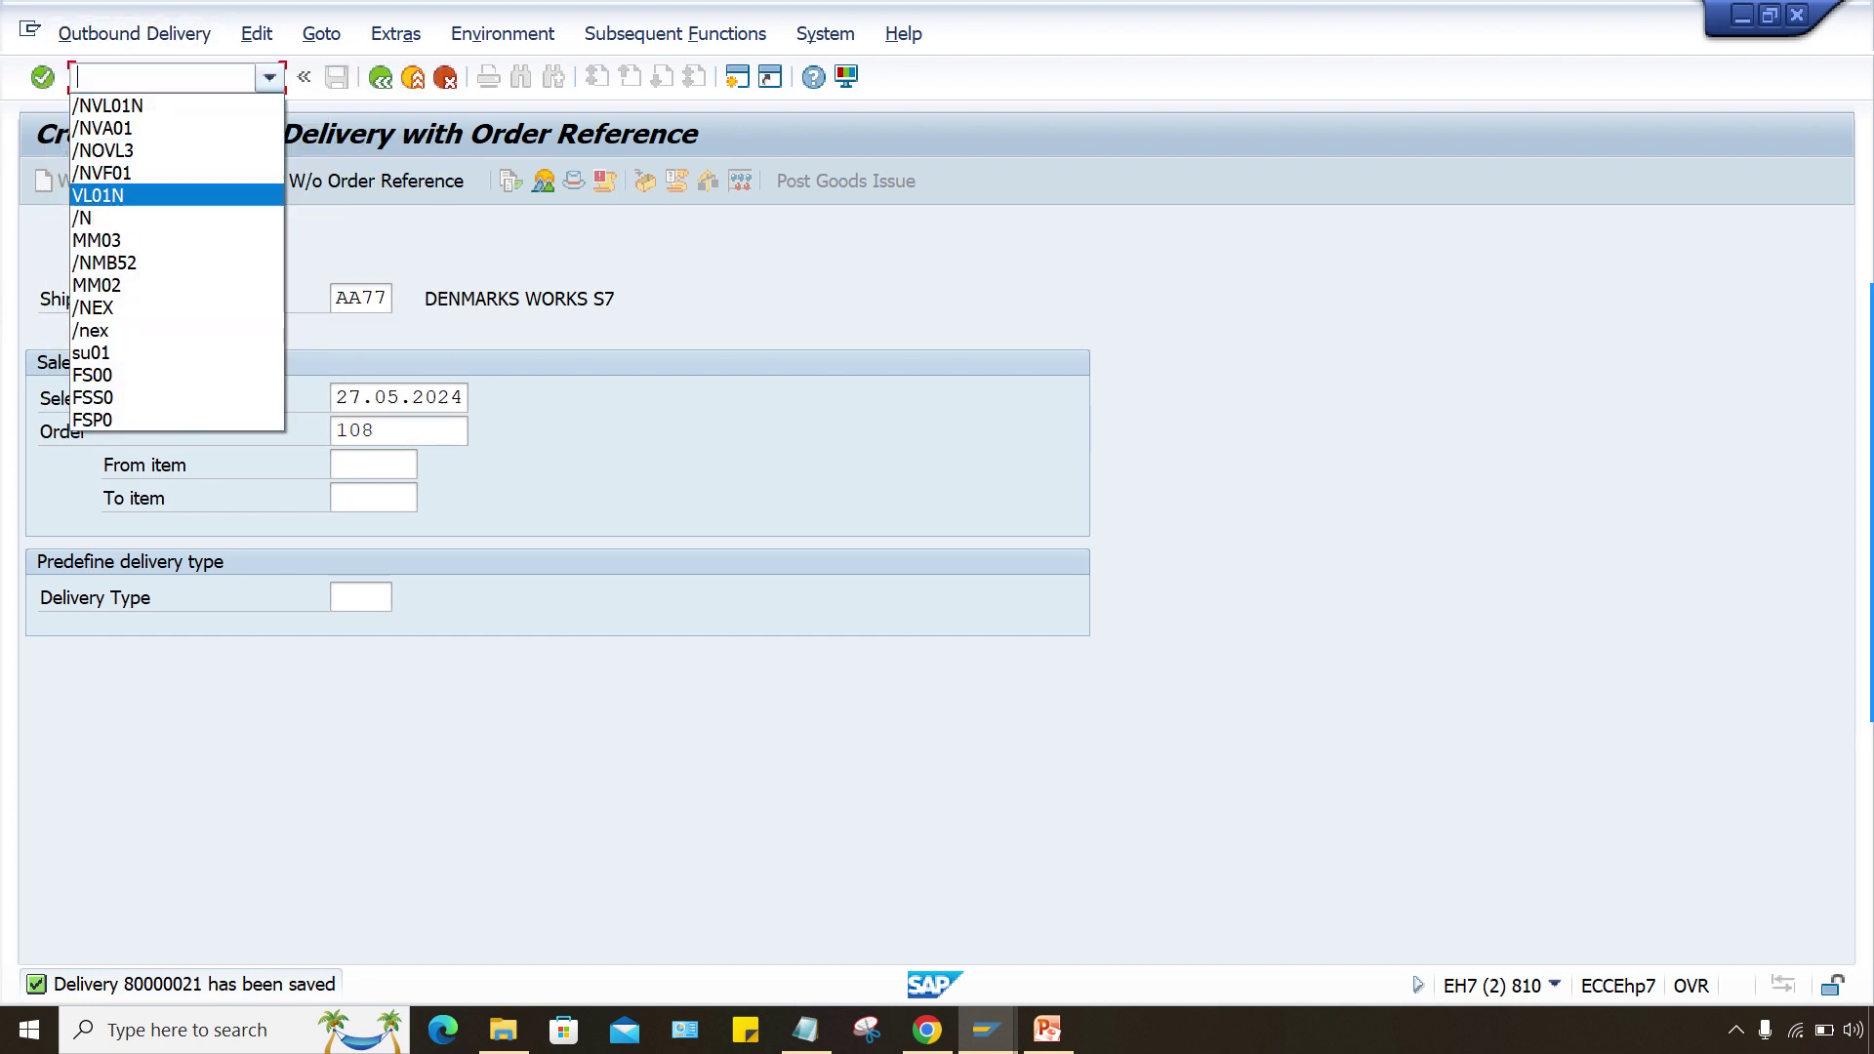
pyautogui.press('Up')
pyautogui.press('Up')
pyautogui.press('Down')
pyautogui.press('Down')
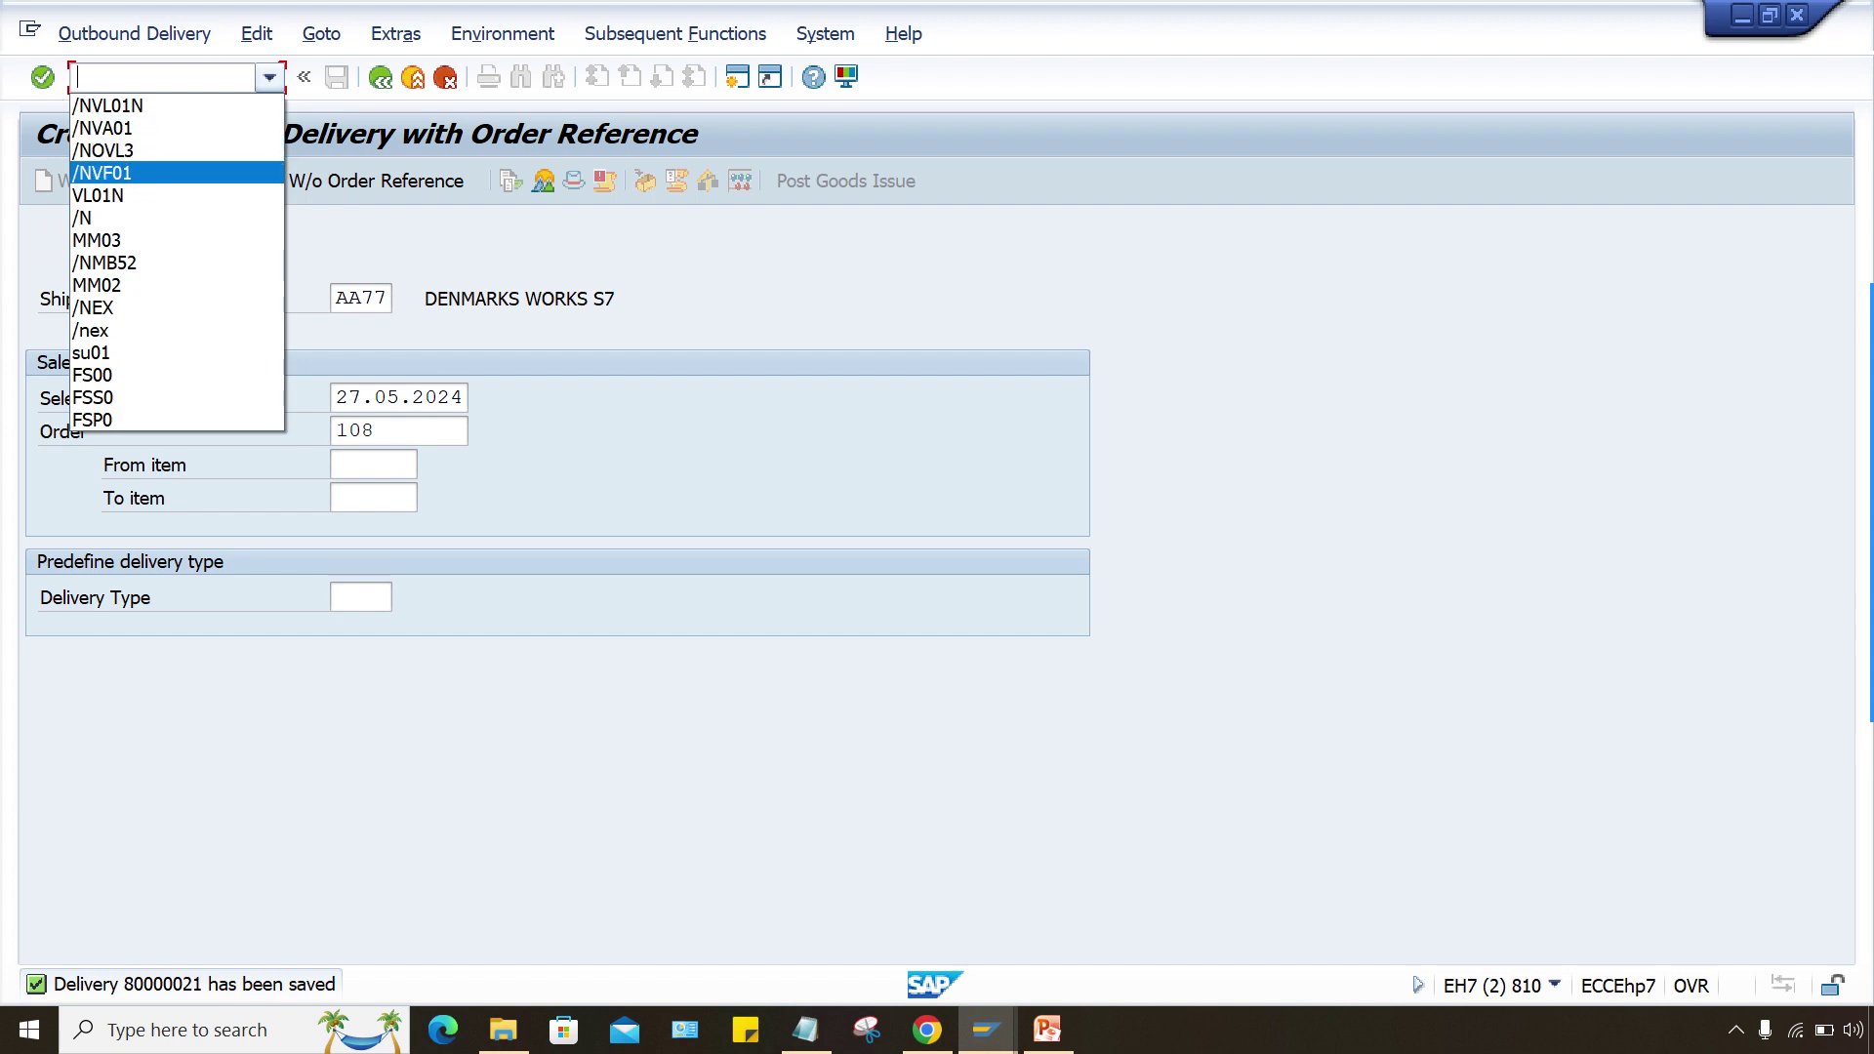
pyautogui.press('Escape')
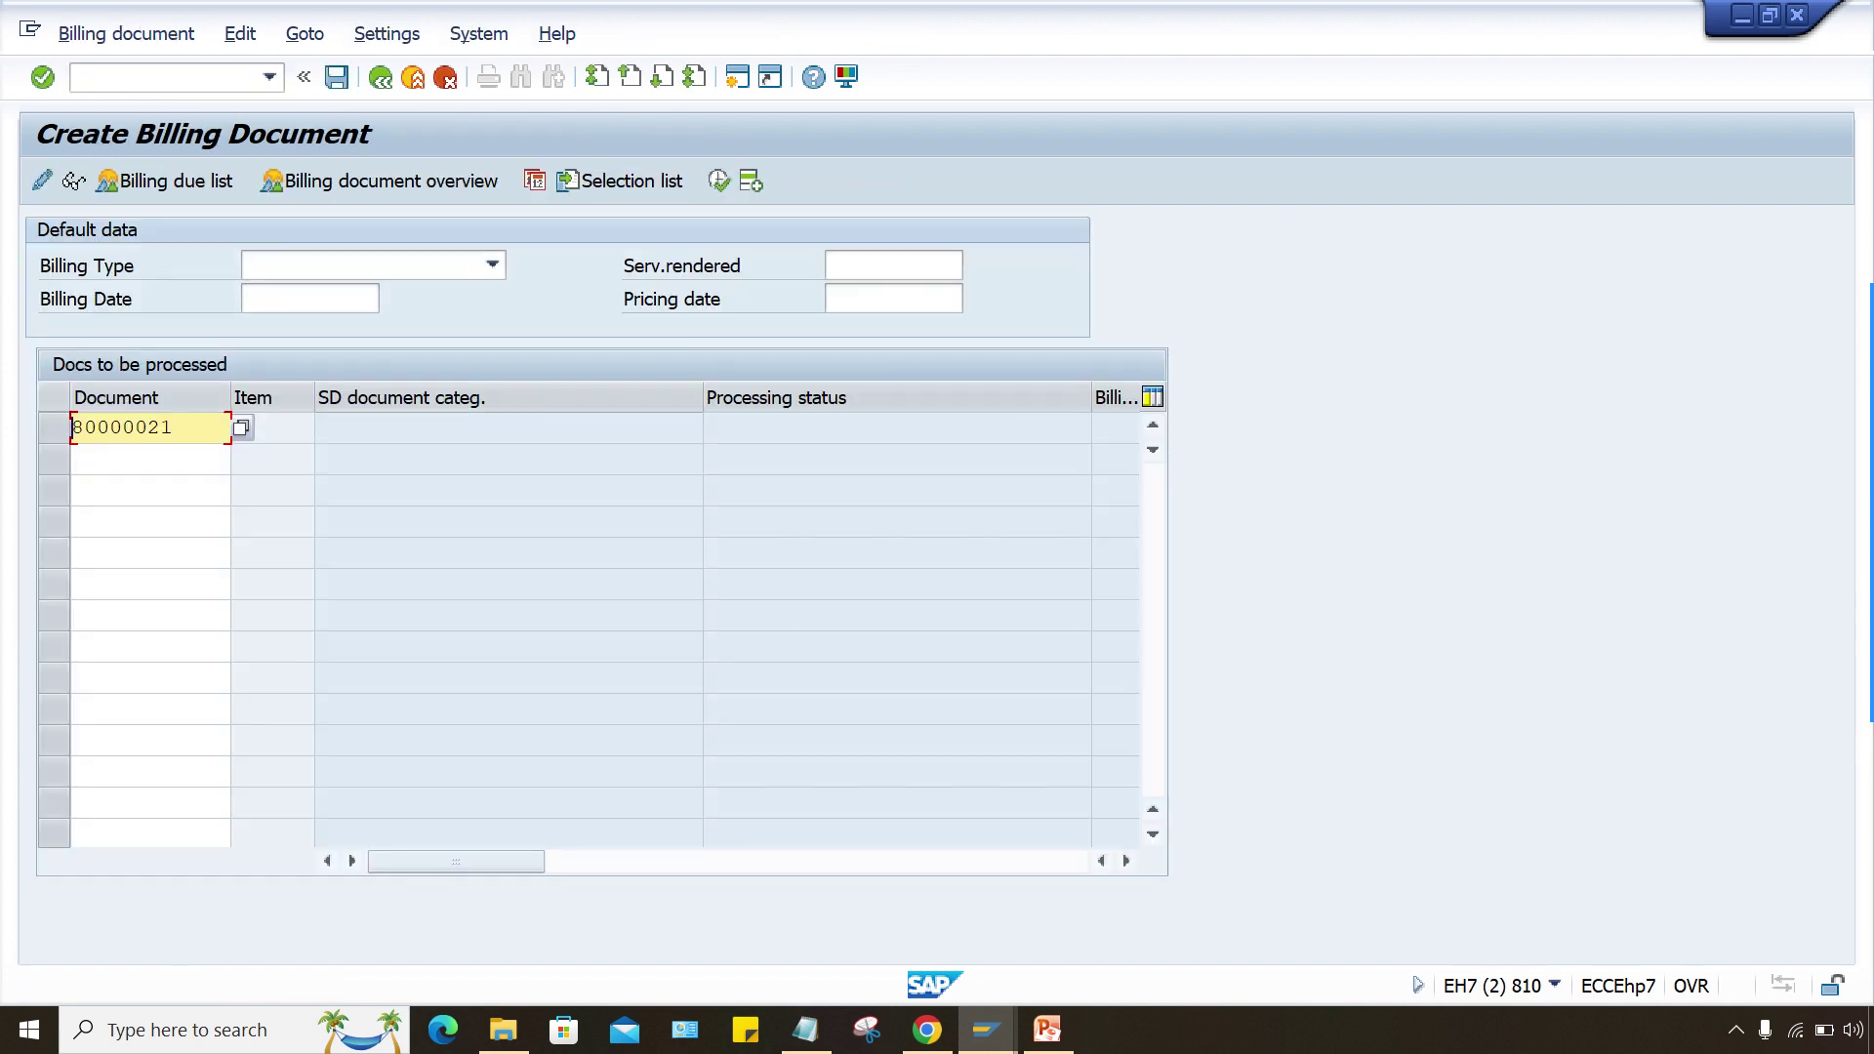
# Create and save billing document 90000015 for delivery 80000021
pyautogui.press('Return')
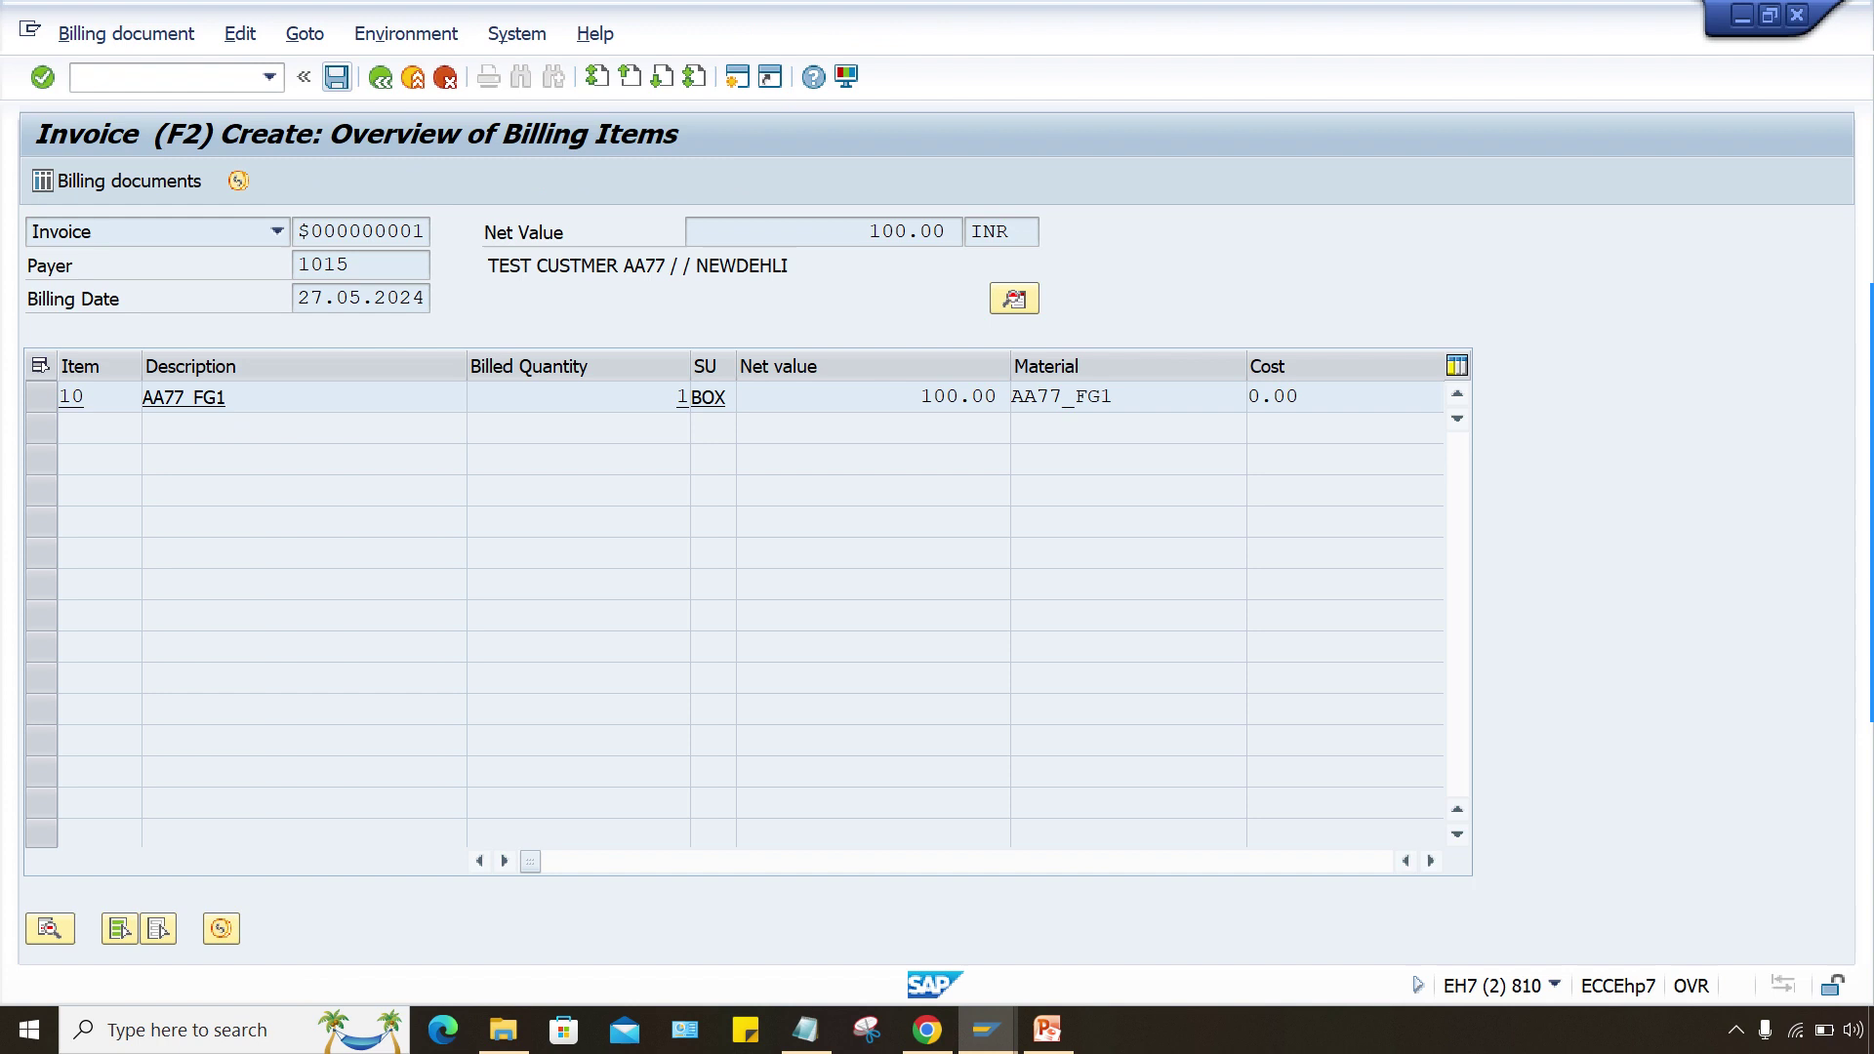
pyautogui.hotkey('ctrl', 's')
pyautogui.hotkey('alt', 'b')
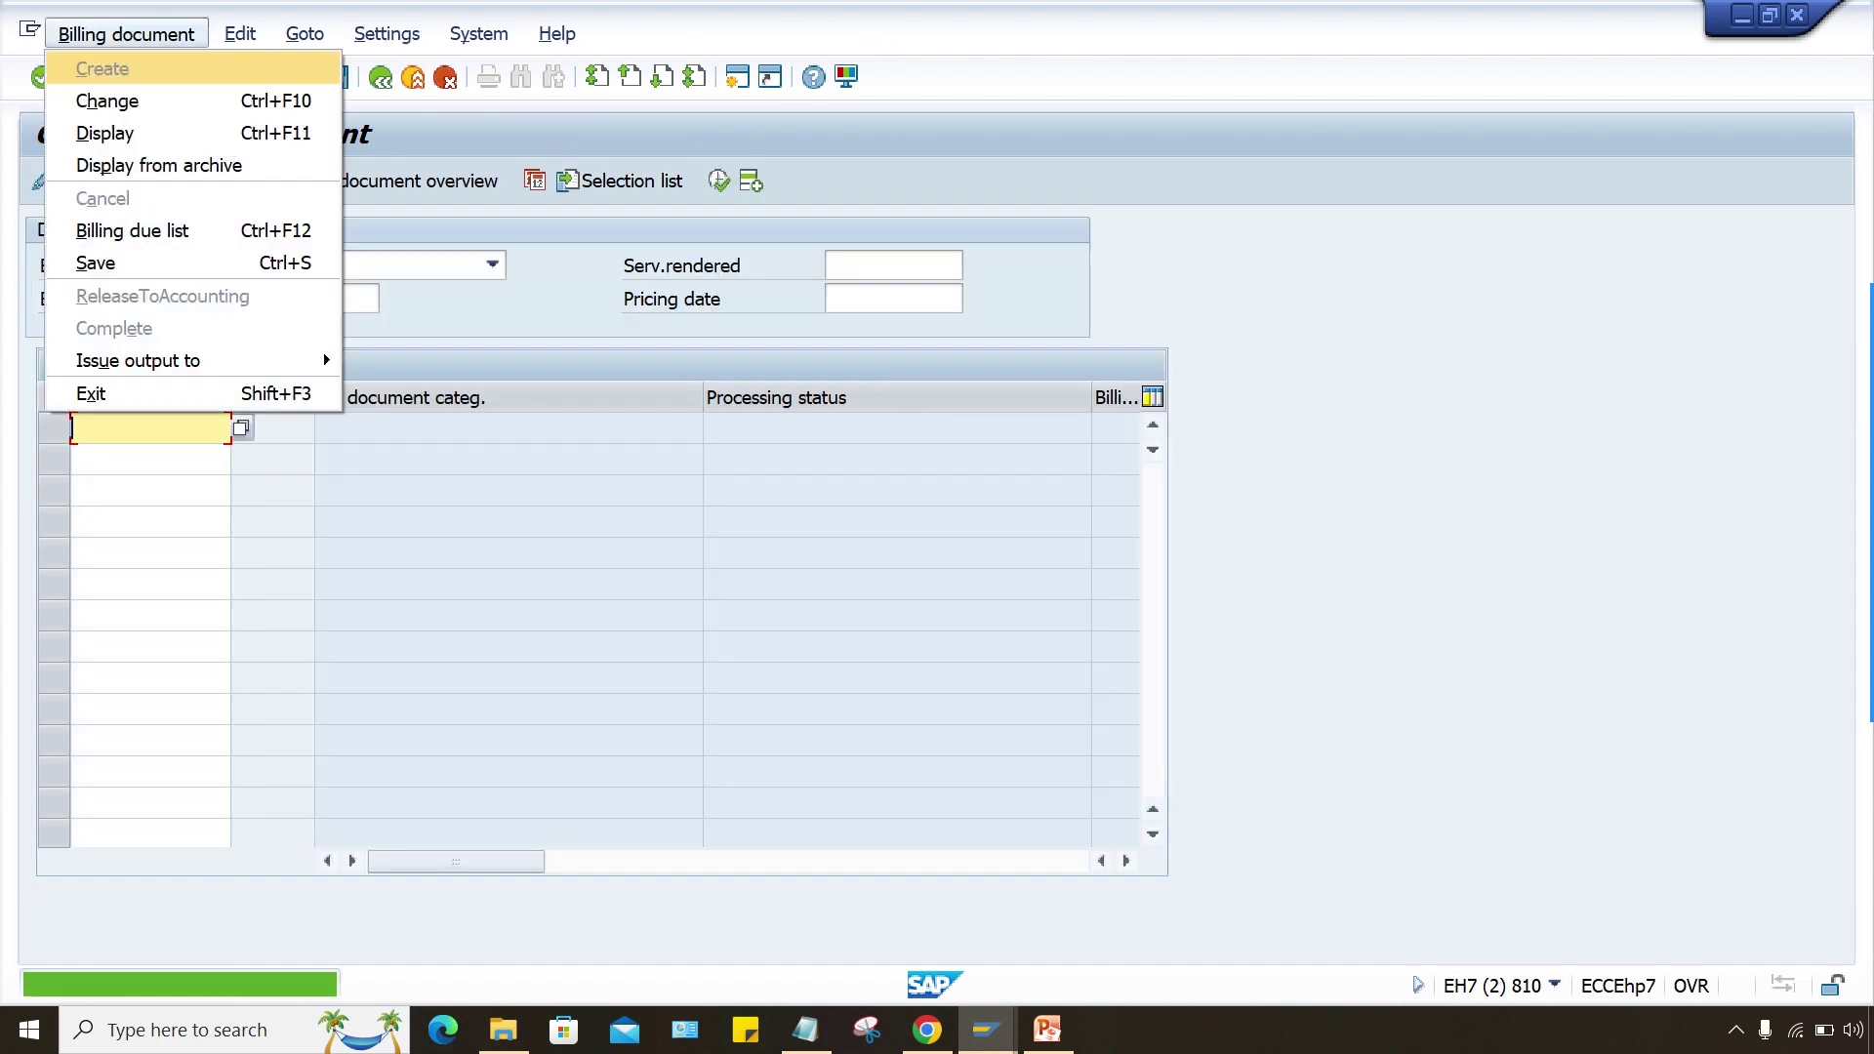
pyautogui.press('Up')
pyautogui.press('Up')
pyautogui.press('Up')
pyautogui.press('Up')
pyautogui.press('Up')
pyautogui.press('Up')
pyautogui.press('Up')
pyautogui.press('Up')
pyautogui.press('Up')
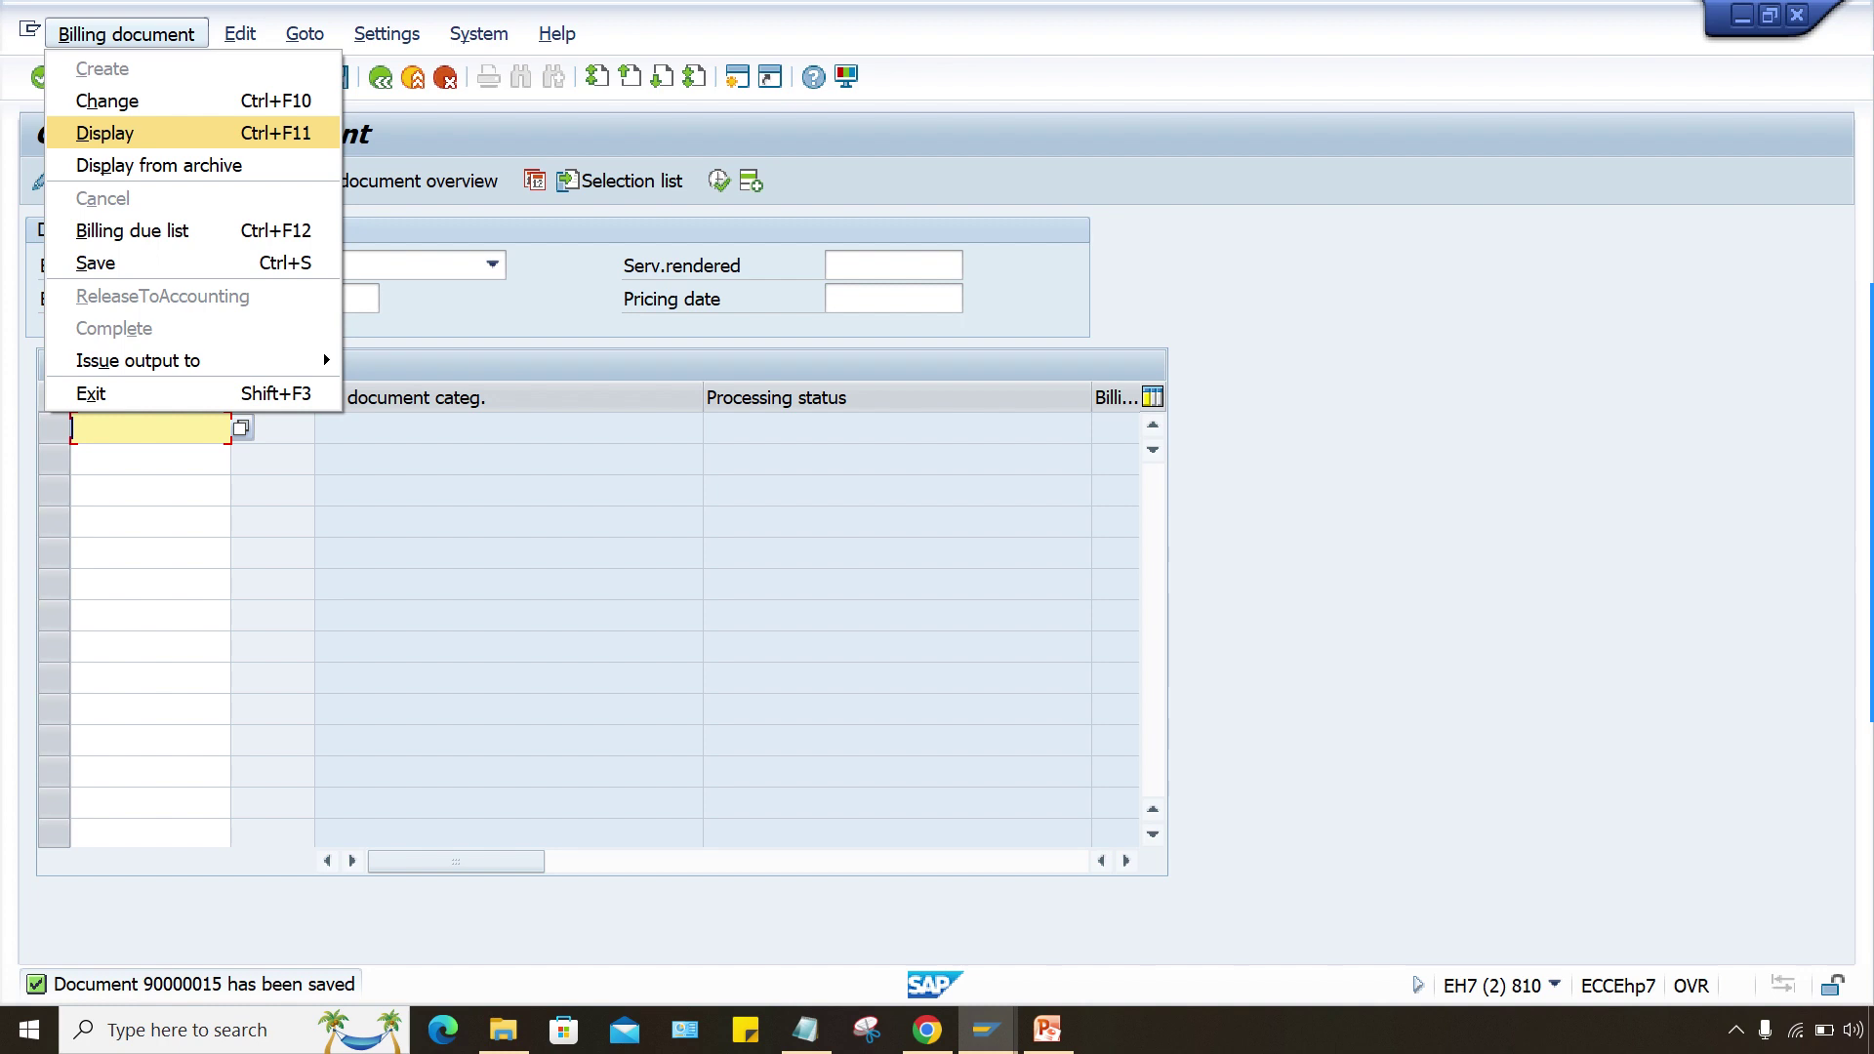
pyautogui.click(106, 134)
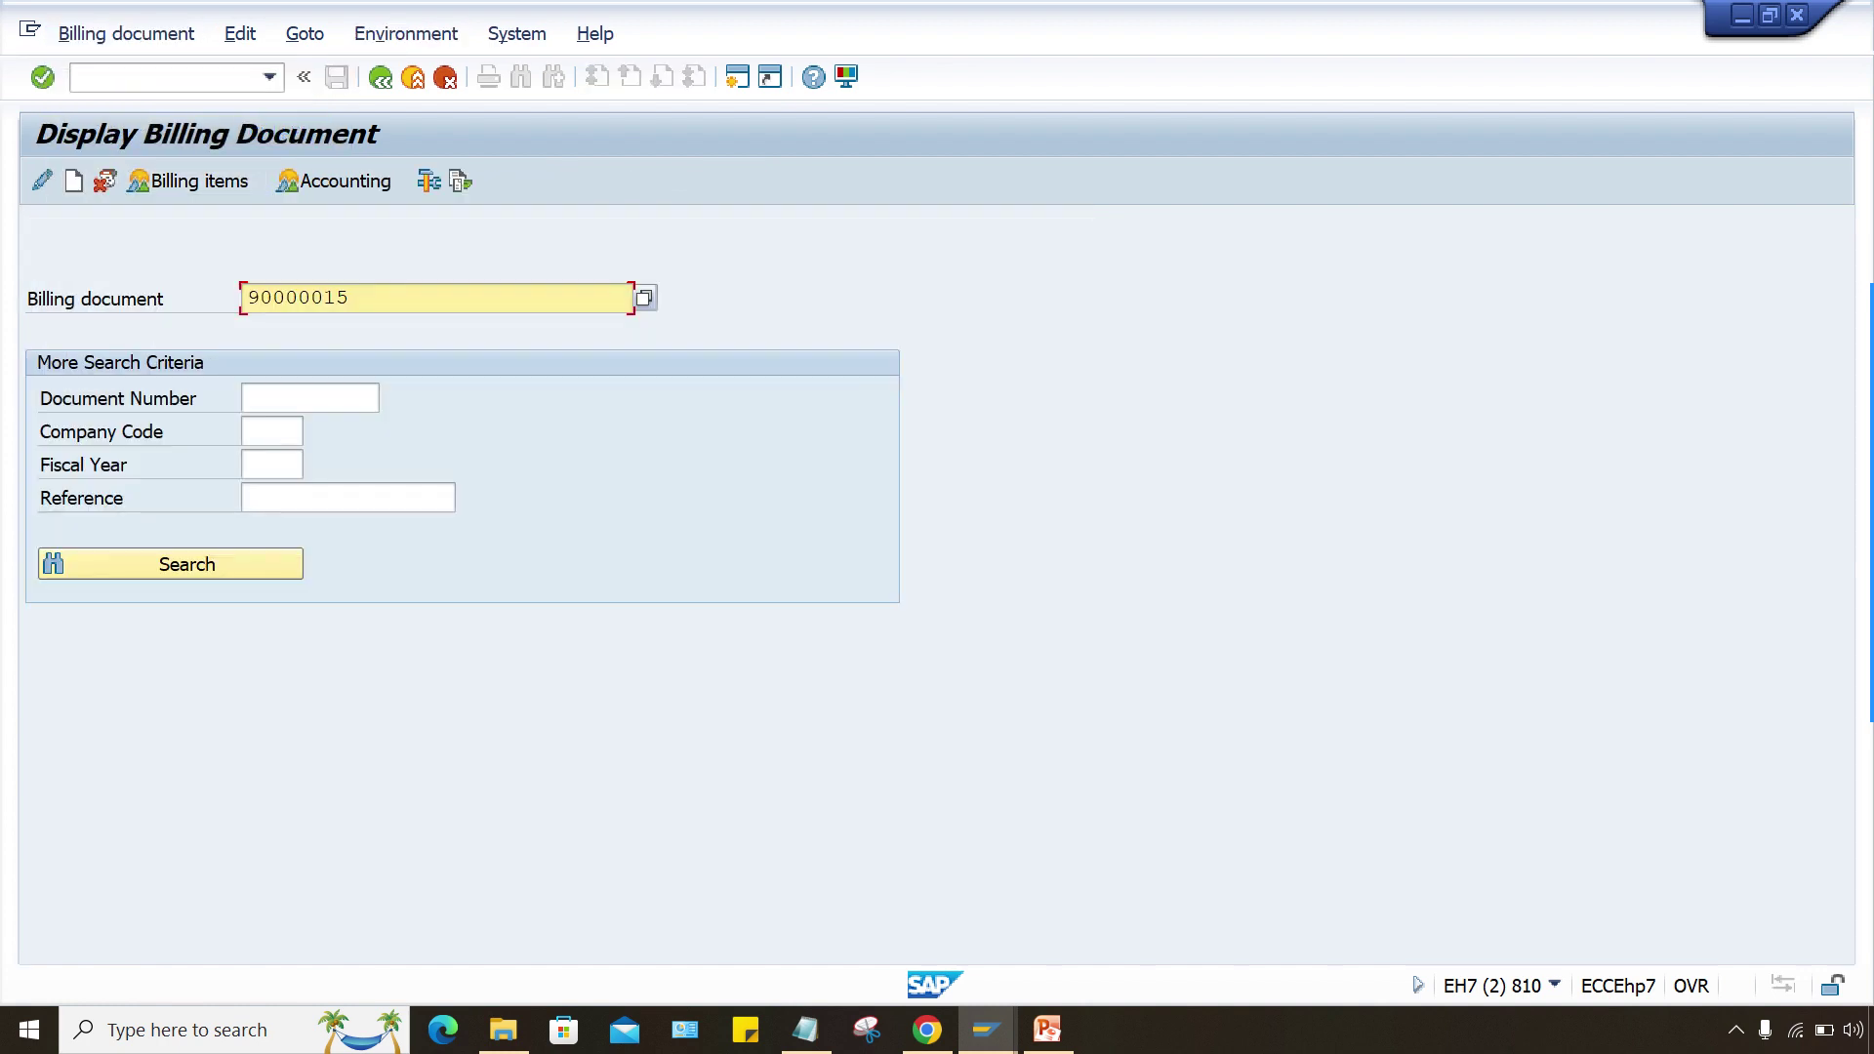
pyautogui.click(334, 180)
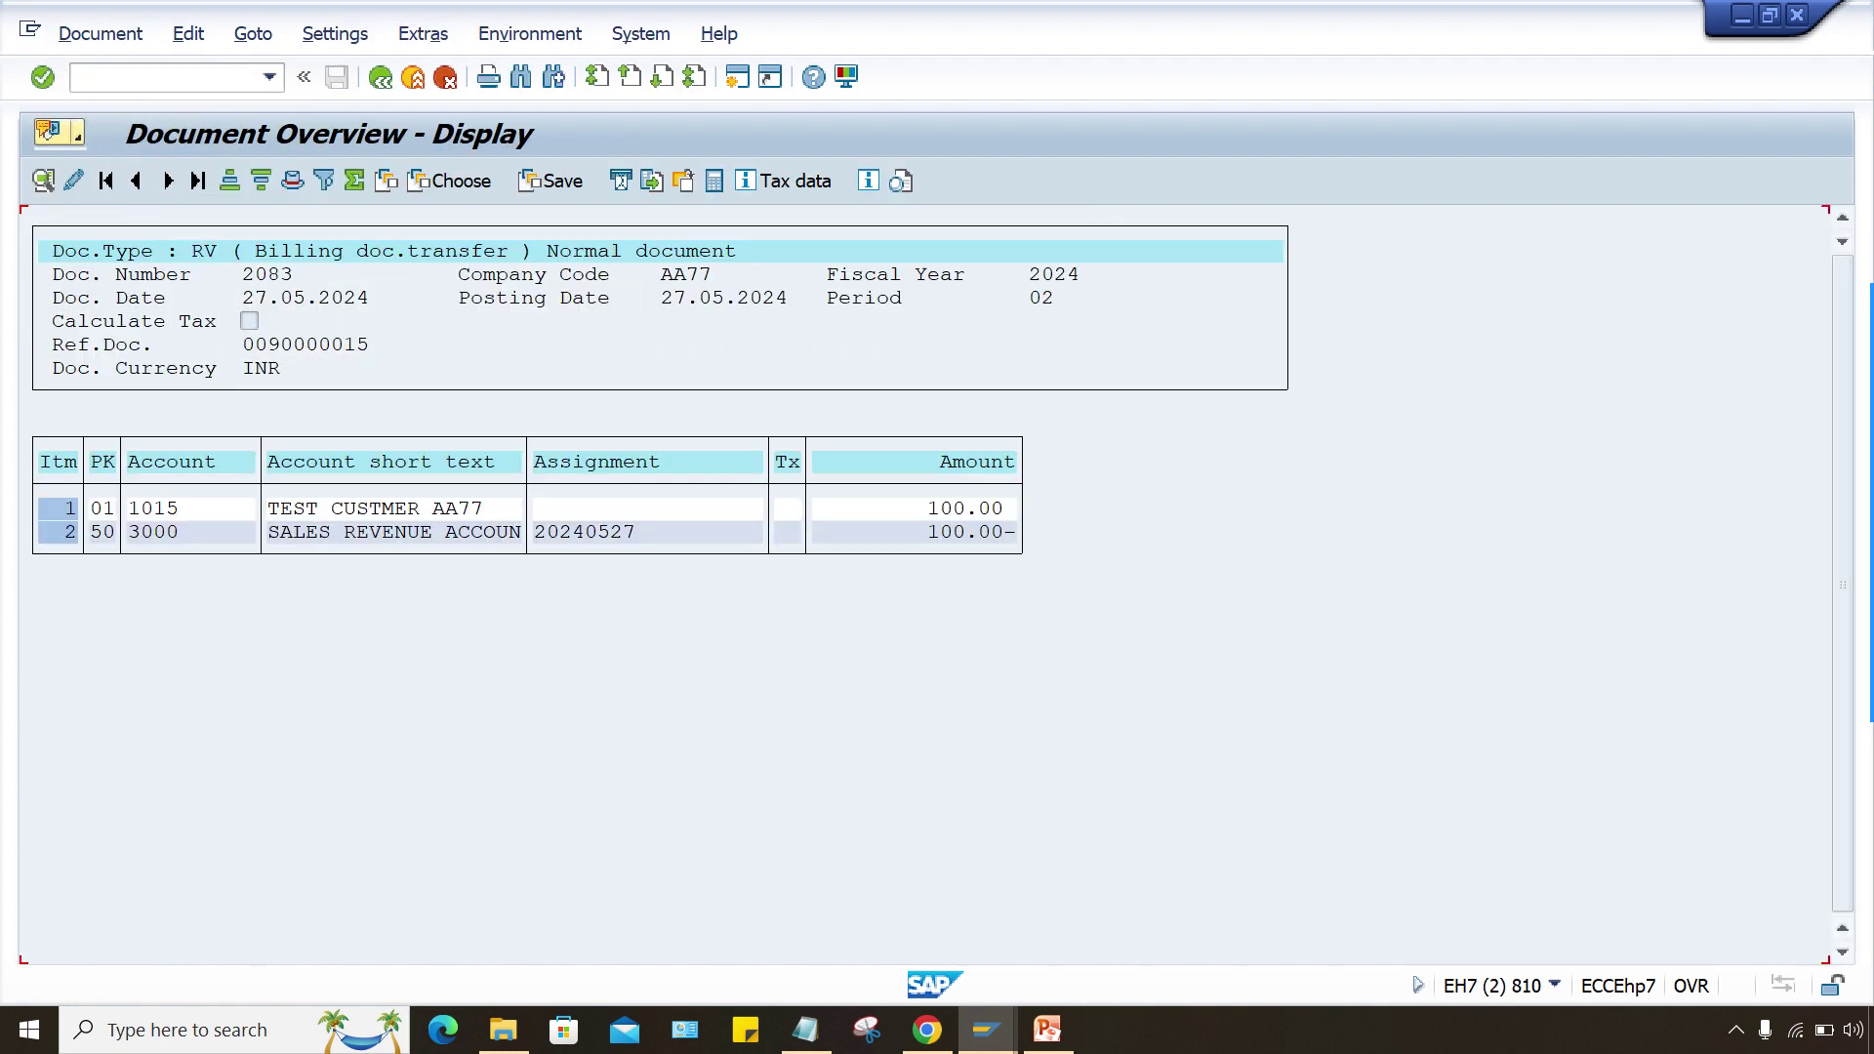